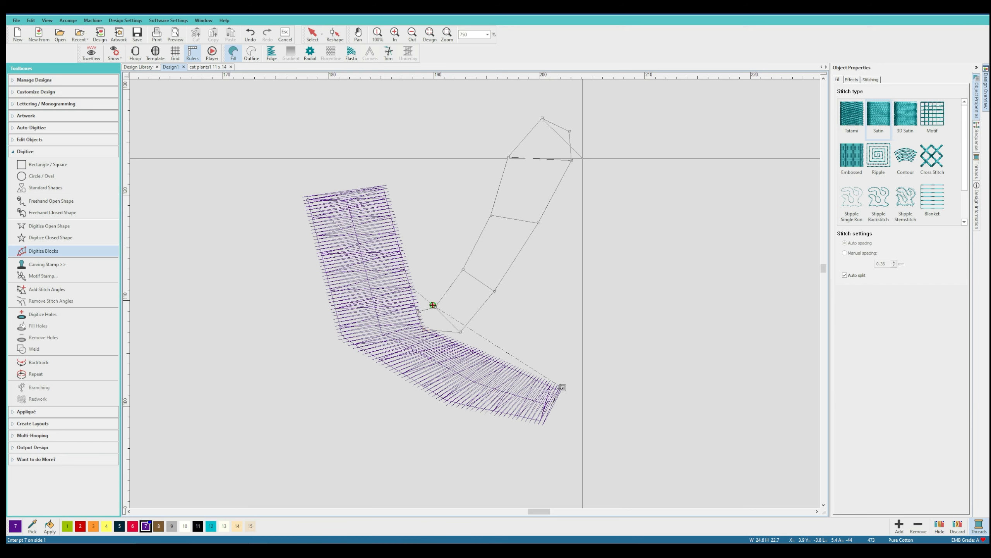
Finish the upper purple satin block column, and bring up each column's reshape points with their start and end markers
{"action": "left_click", "coordinate": [433, 305]}
{"action": "key", "text": "Return"}
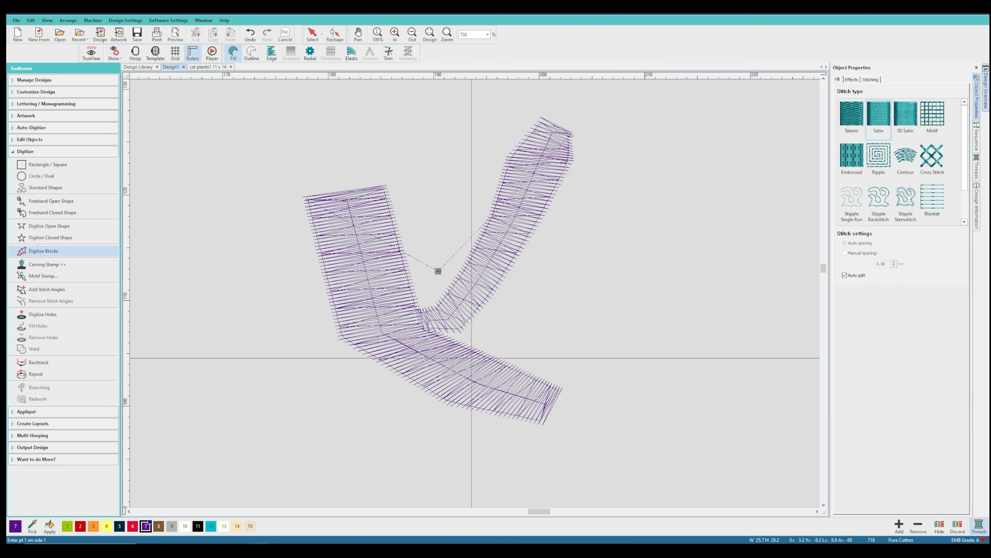
{"action": "left_click", "coordinate": [455, 373]}
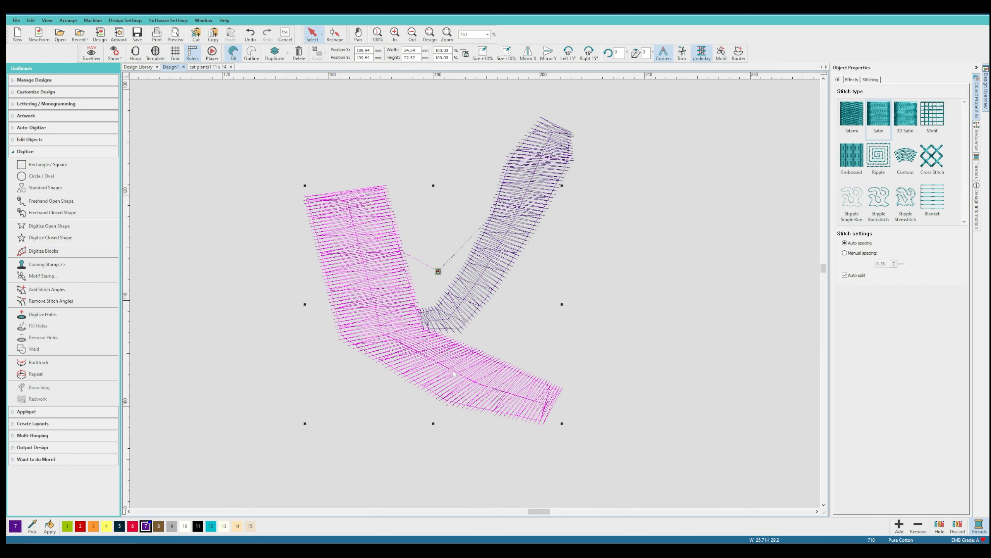
{"action": "key", "text": "h"}
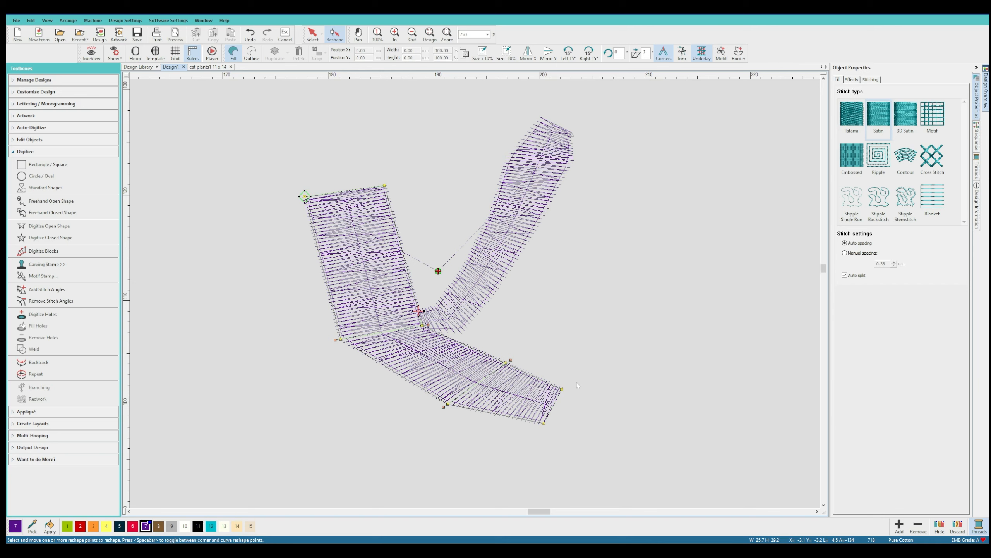
{"action": "left_click", "coordinate": [421, 317]}
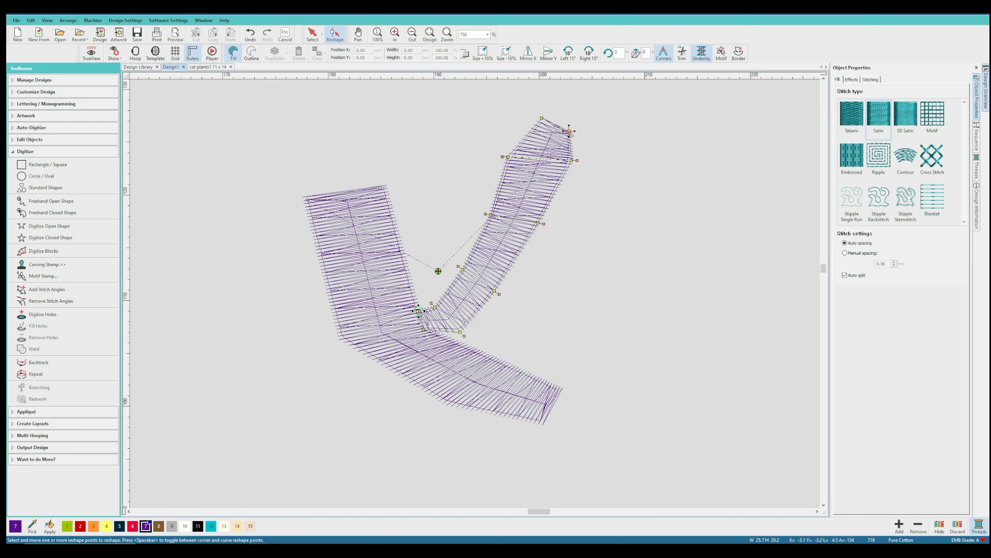
Review the Apply closest join while digitizing option in the embroidery settings and accept the dialog
{"action": "left_click", "coordinate": [168, 19]}
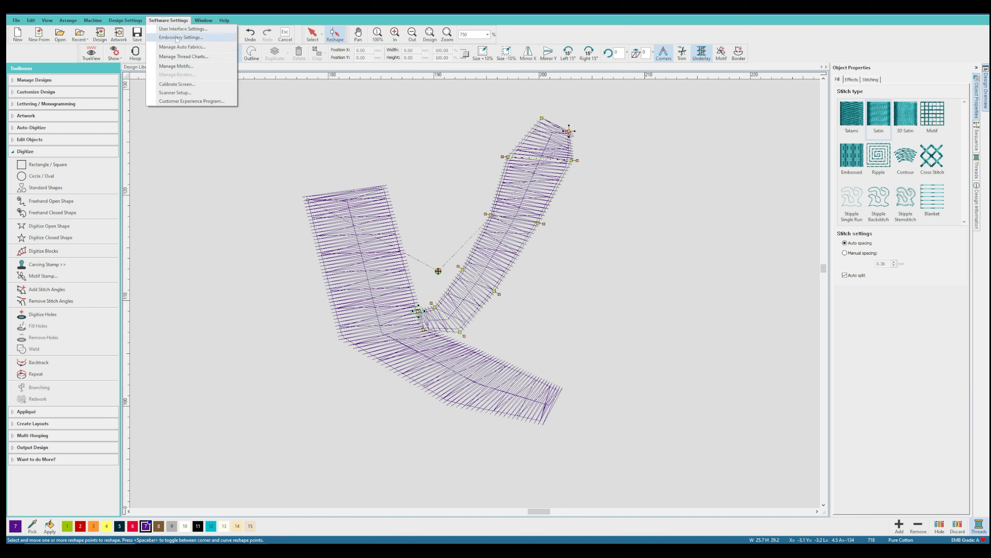
{"action": "left_click", "coordinate": [177, 38]}
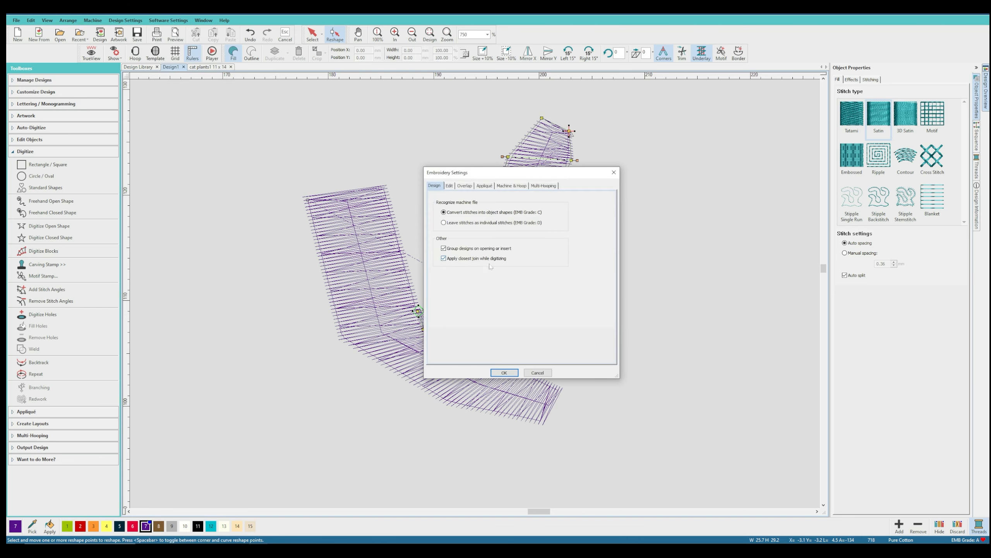
{"action": "left_click", "coordinate": [504, 373]}
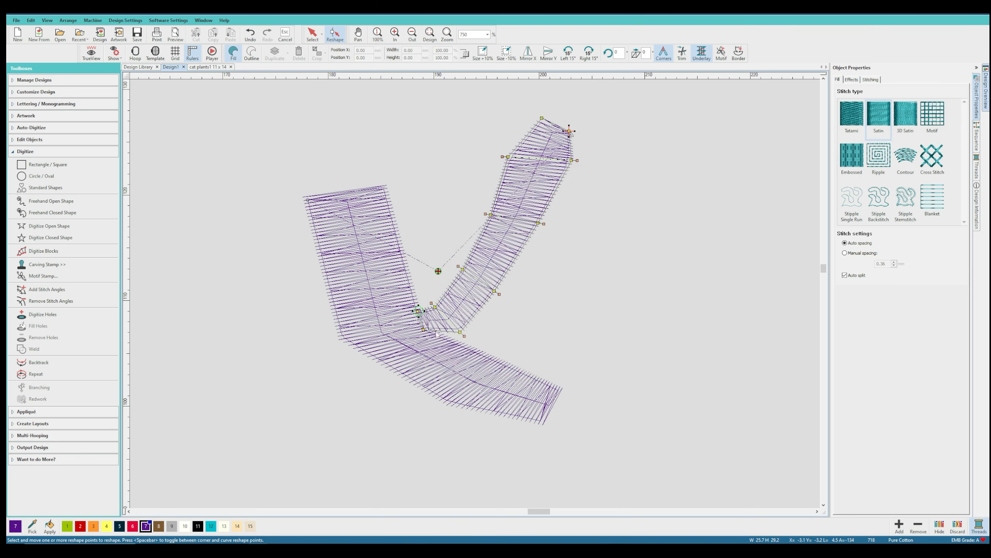
Try moving the lower column's end marker to its far end, and return it to the junction with the upper column
{"action": "left_click", "coordinate": [477, 355]}
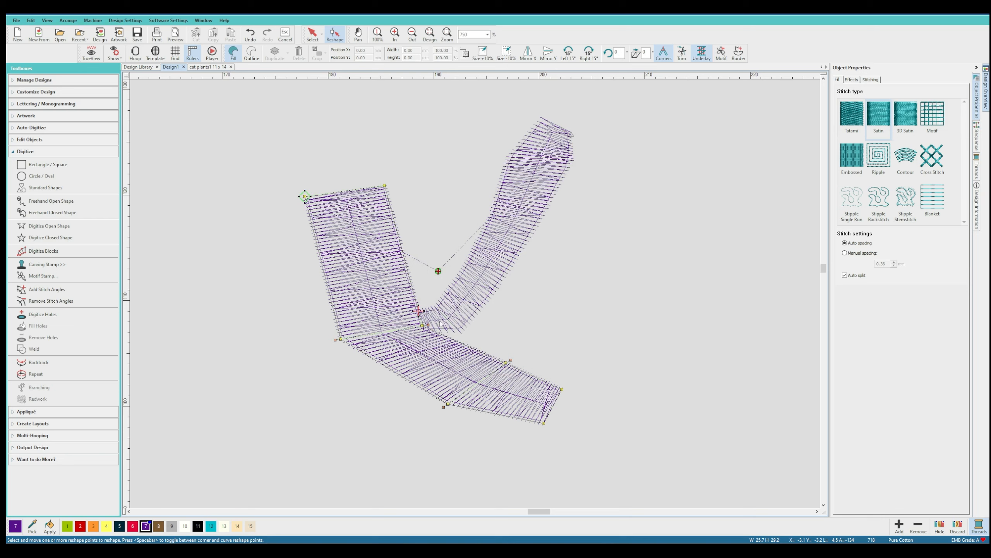
{"action": "left_click_drag", "start_coordinate": [418, 311], "coordinate": [557, 390]}
{"action": "left_click_drag", "start_coordinate": [557, 391], "coordinate": [418, 312]}
{"action": "key", "text": "Escape"}
Turn on TrueView and set the zoom to 600% on the cat's eye in the artwork
{"action": "key", "text": "t"}
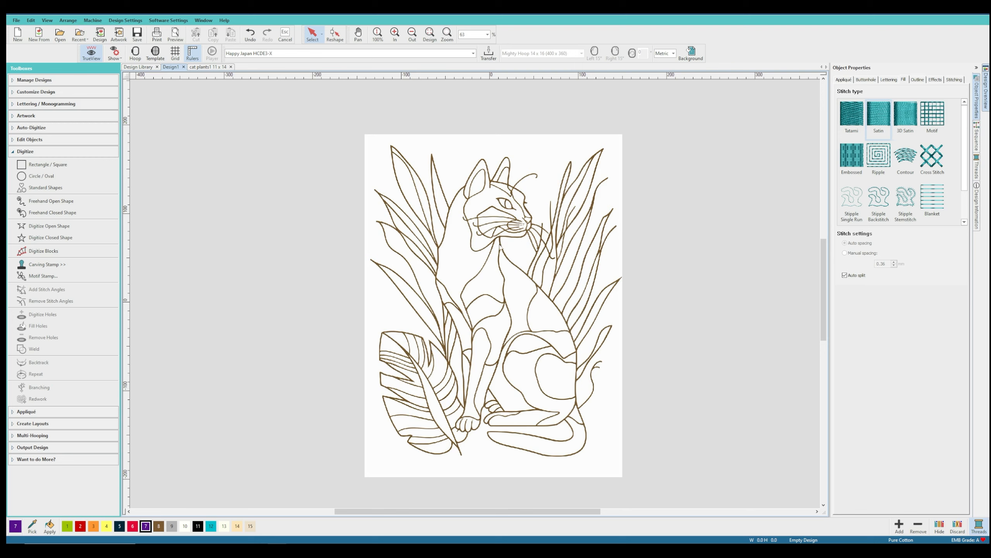
{"action": "scroll", "coordinate": [547, 226], "scroll_direction": "up", "scroll_amount": 1}
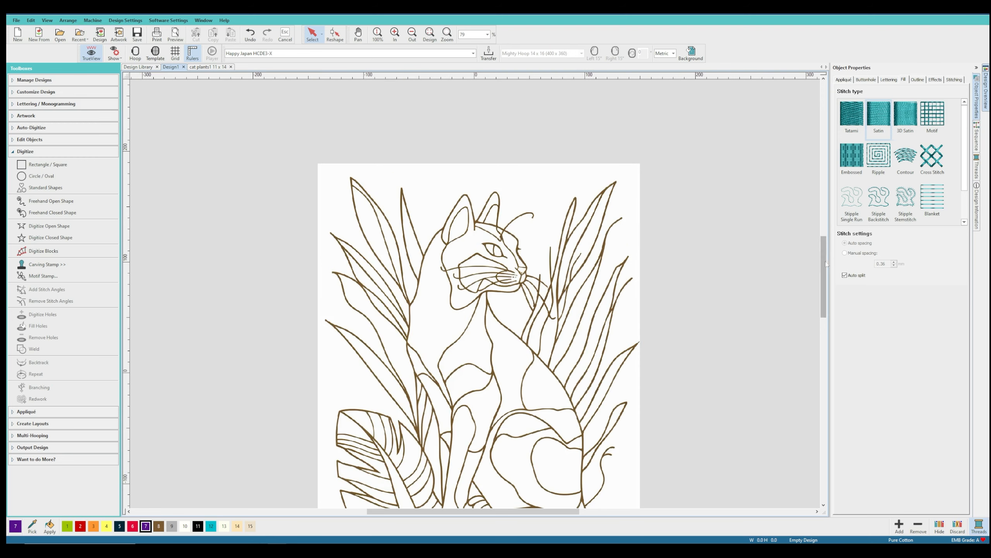
{"action": "scroll", "coordinate": [824, 273], "scroll_direction": "down", "scroll_amount": 3}
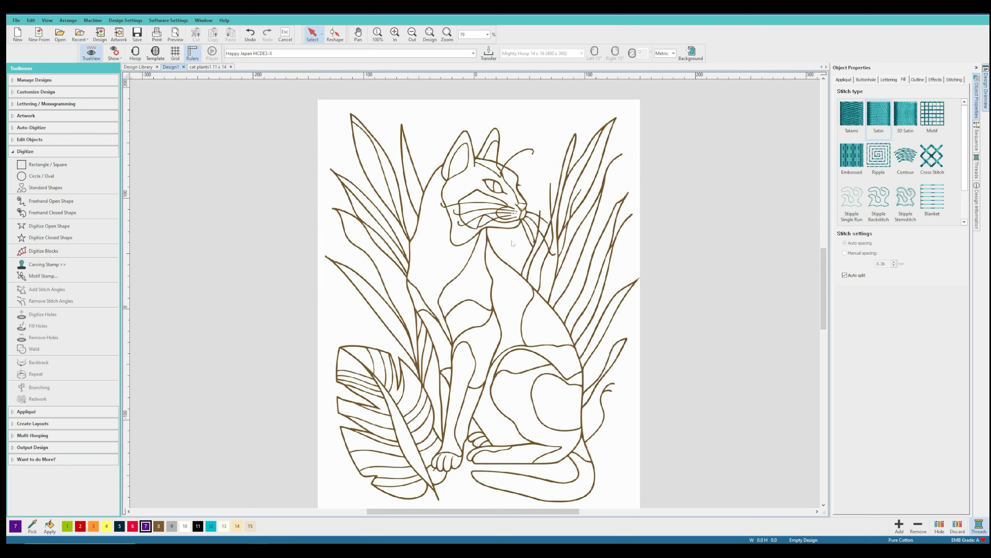
{"action": "scroll", "coordinate": [491, 197], "scroll_direction": "up", "scroll_amount": 2}
{"action": "scroll", "coordinate": [477, 299], "scroll_direction": "up", "scroll_amount": 3}
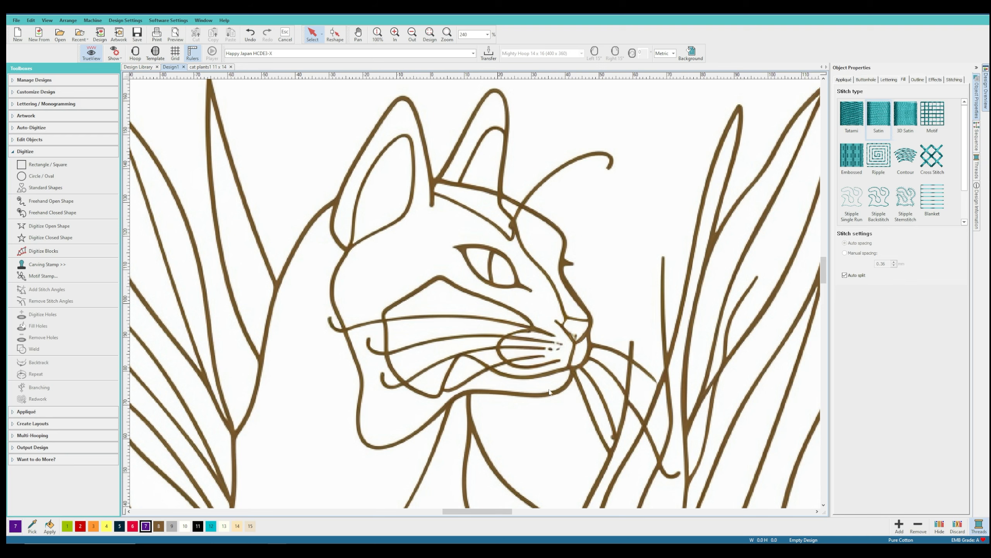
{"action": "left_click_drag", "start_coordinate": [824, 278], "coordinate": [825, 279]}
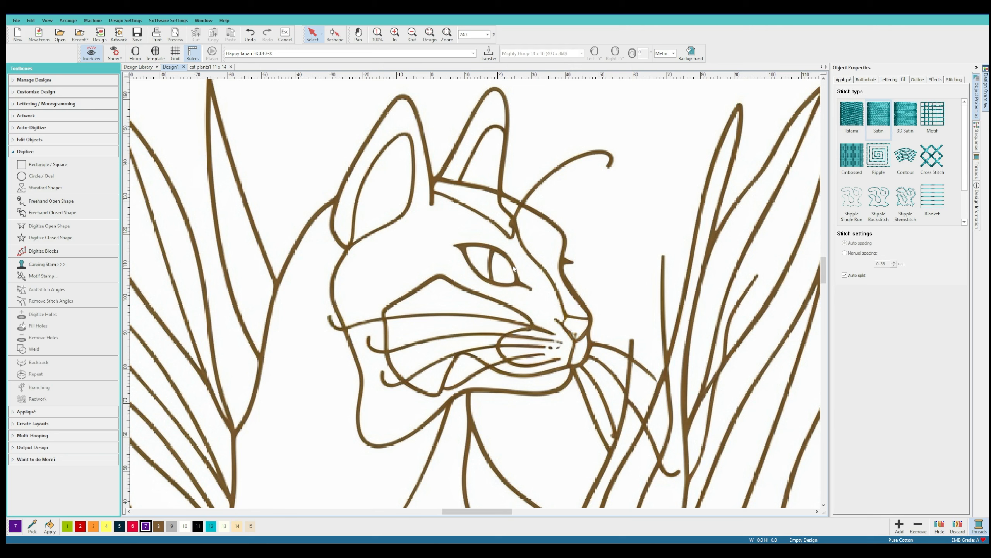
{"action": "double_click", "coordinate": [468, 38]}
{"action": "type", "text": "600"}
{"action": "key", "text": "Return"}
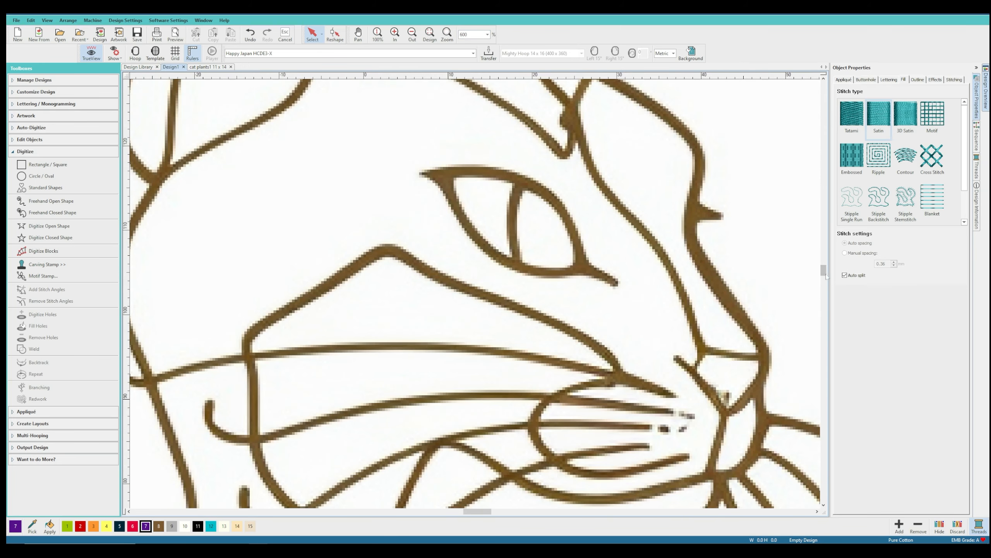
{"action": "scroll", "coordinate": [824, 272], "scroll_direction": "up", "scroll_amount": 1}
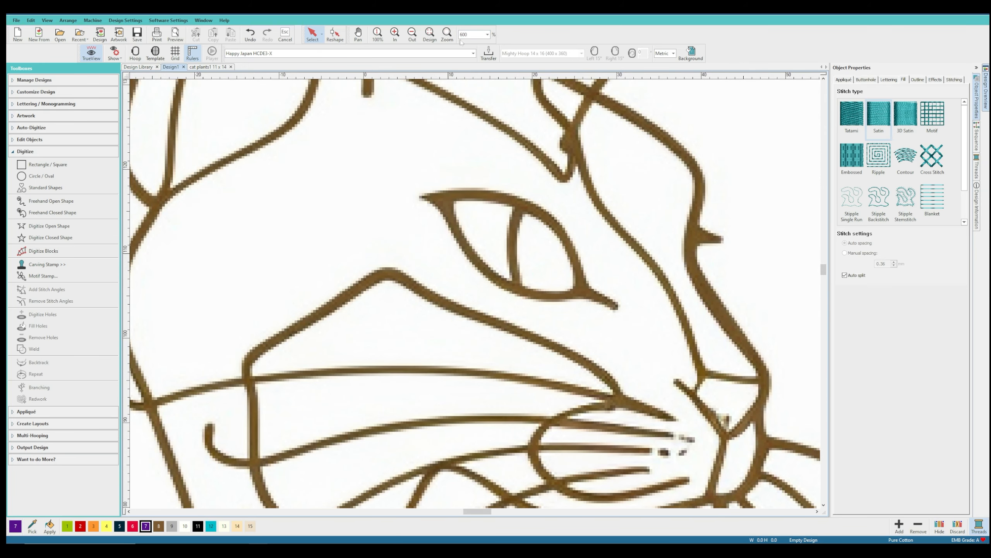
{"action": "left_click_drag", "start_coordinate": [477, 511], "coordinate": [482, 511]}
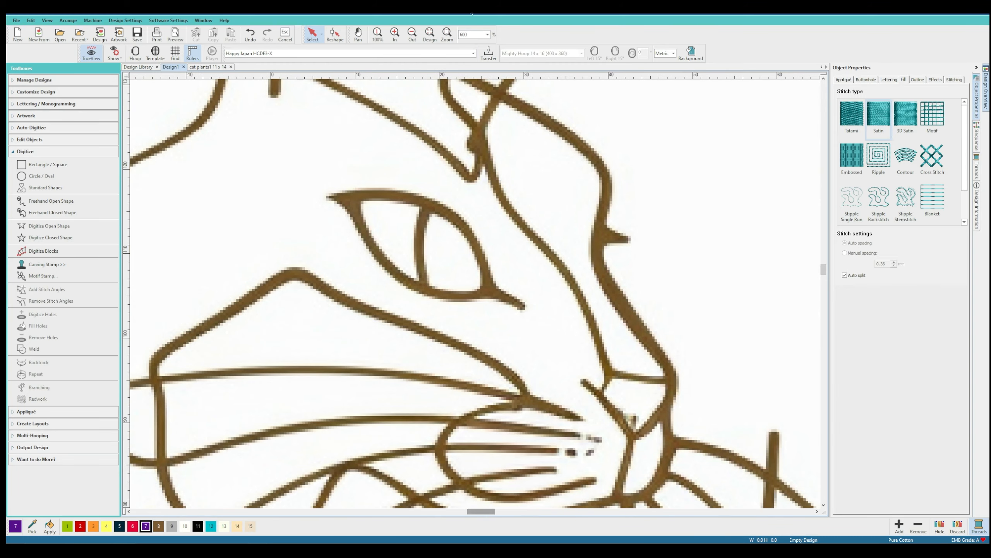
Digitize the curved pupil line inside the cat's eye as a purple satin block column about 9 mm tall
{"action": "left_click", "coordinate": [45, 251]}
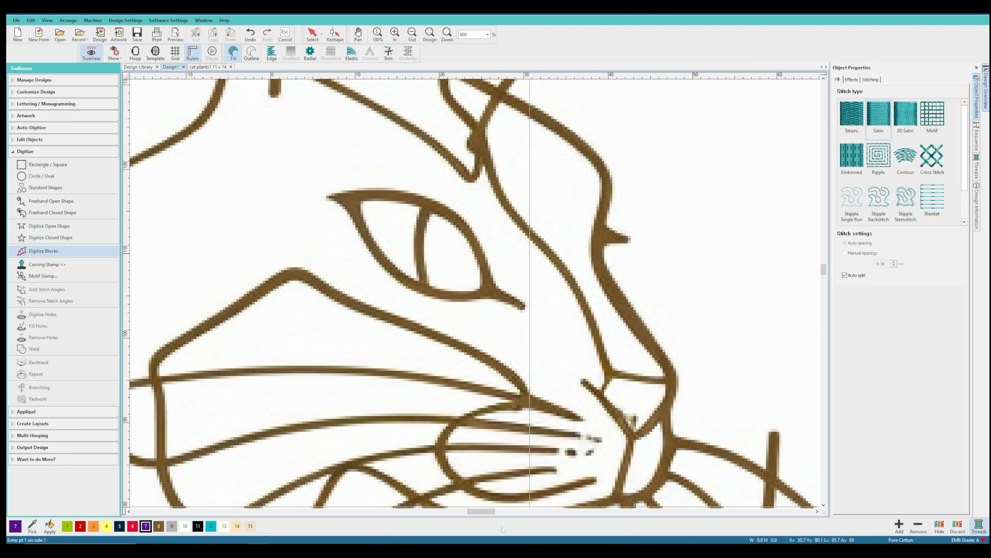
{"action": "left_click_drag", "start_coordinate": [483, 511], "coordinate": [480, 512]}
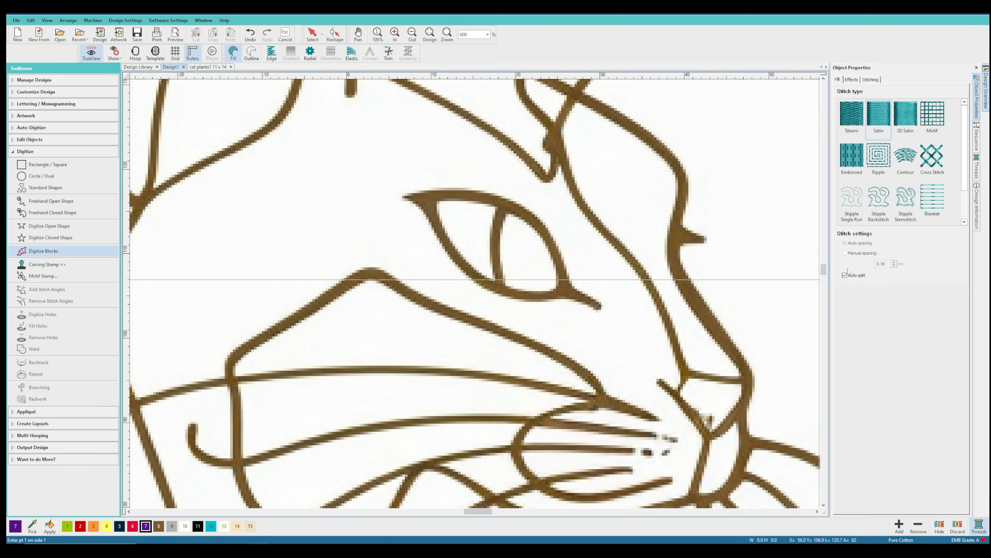
{"action": "left_click_drag", "start_coordinate": [824, 270], "coordinate": [824, 268]}
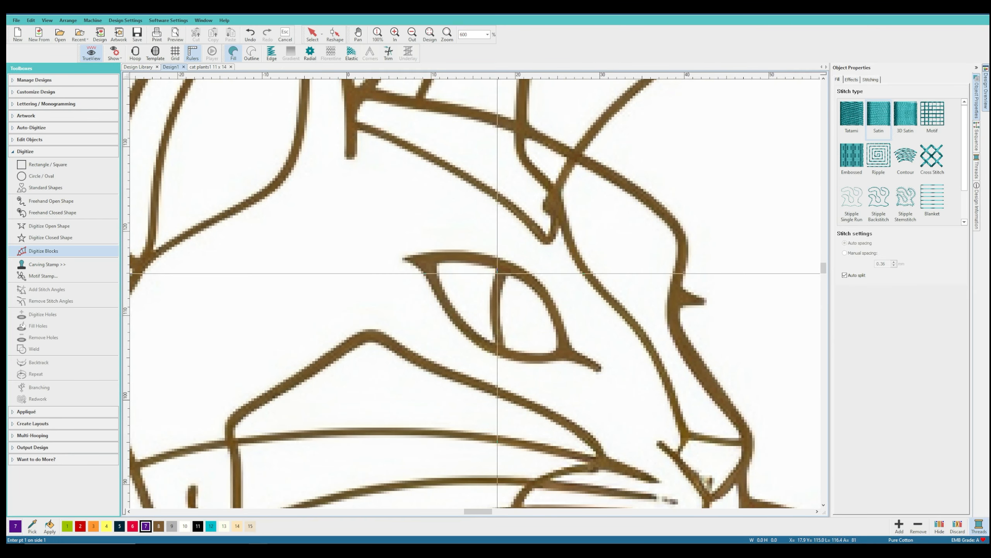
{"action": "left_click", "coordinate": [497, 270]}
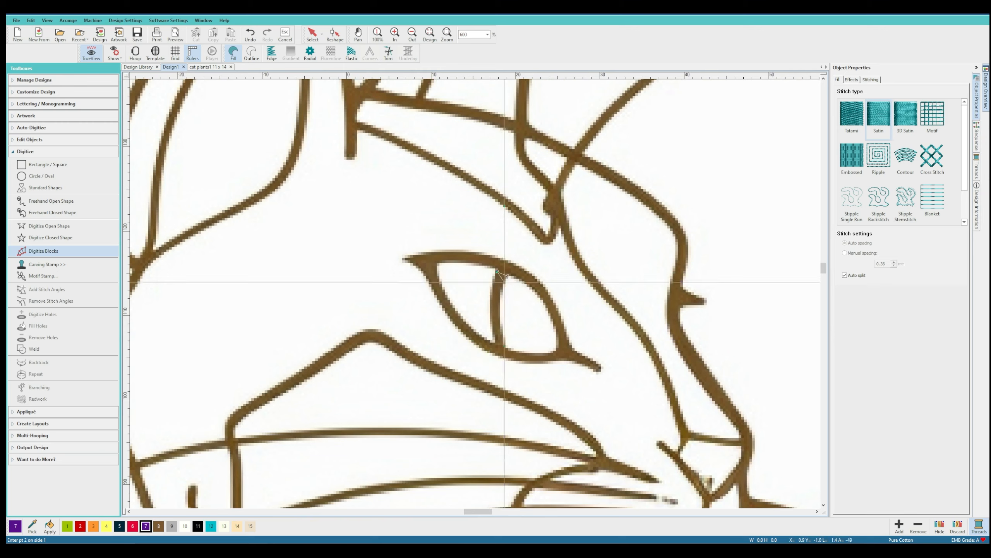
{"action": "right_click", "coordinate": [491, 296]}
{"action": "right_click", "coordinate": [501, 297]}
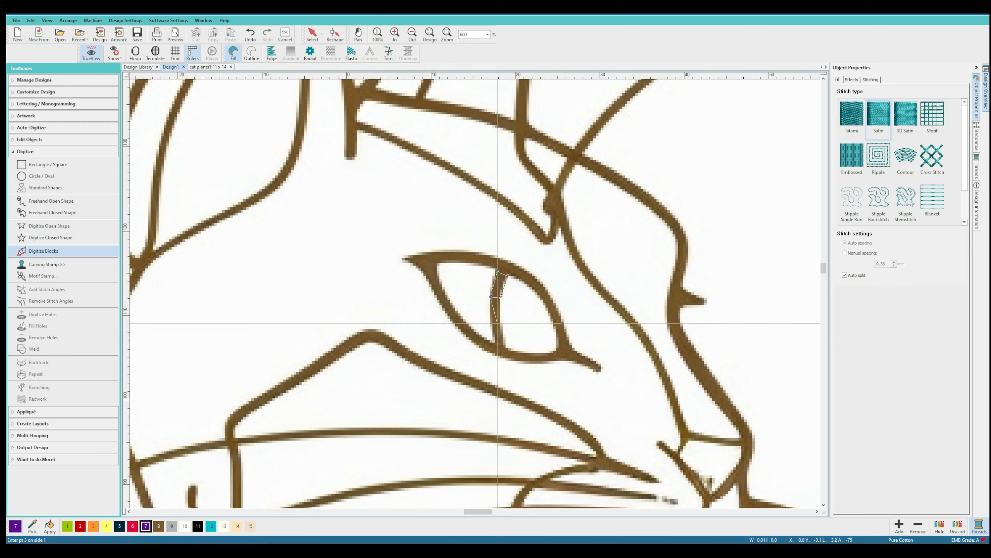
{"action": "right_click", "coordinate": [492, 323]}
{"action": "right_click", "coordinate": [501, 324]}
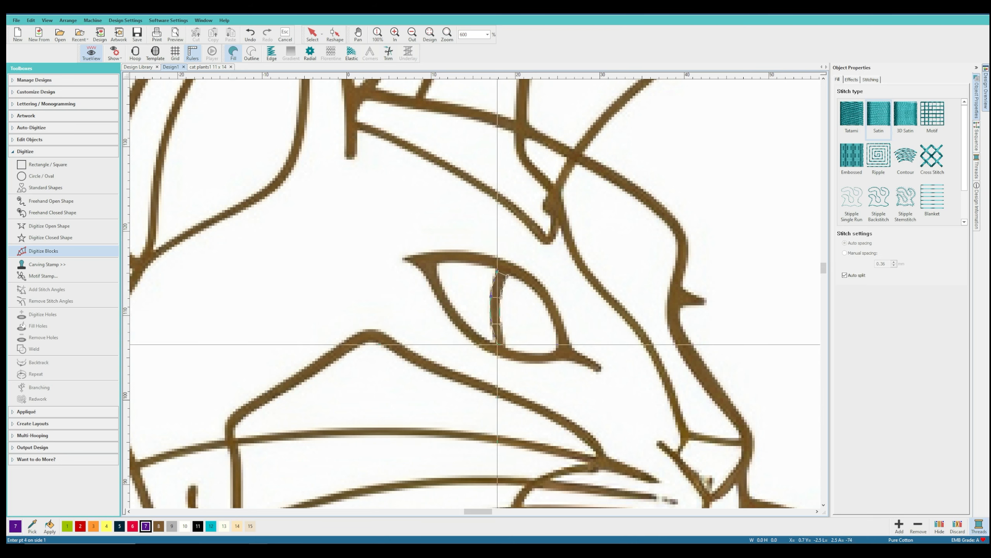
{"action": "left_click", "coordinate": [494, 343]}
{"action": "left_click", "coordinate": [505, 346]}
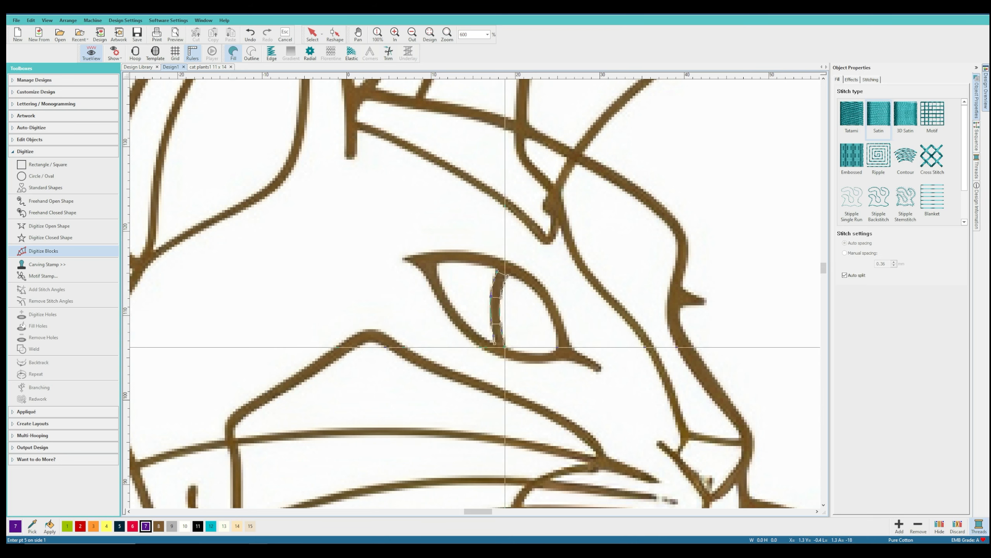
{"action": "key", "text": "Return"}
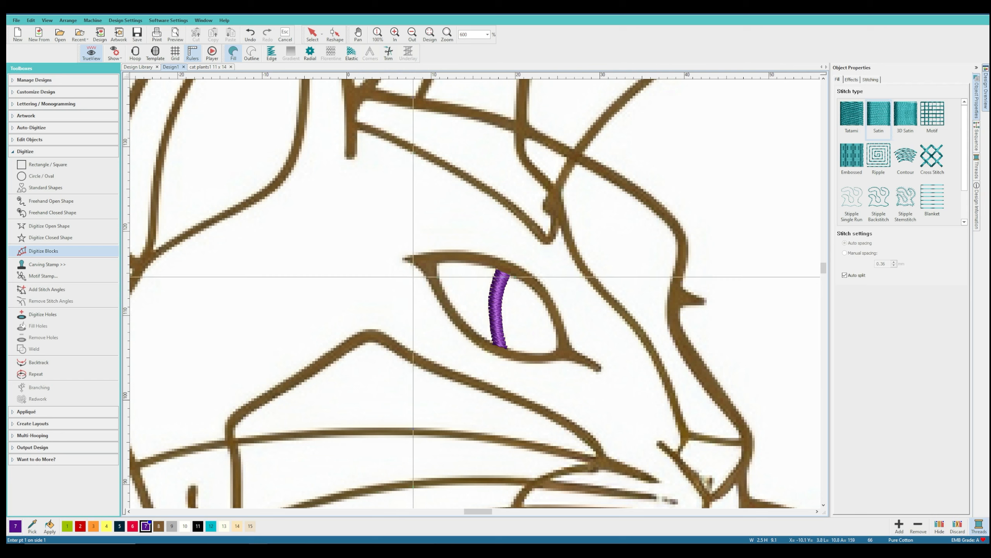
Digitize the eye's lower outline as a curved satin block column about 18 mm wide, from its outer corner to the nose side
{"action": "left_click", "coordinate": [414, 263]}
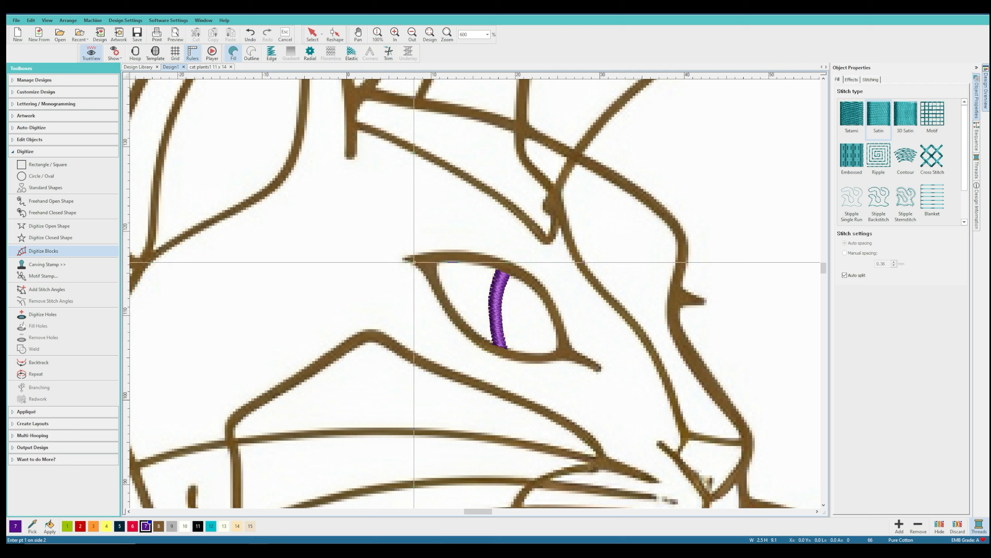
{"action": "left_click", "coordinate": [437, 263]}
{"action": "left_click", "coordinate": [431, 282]}
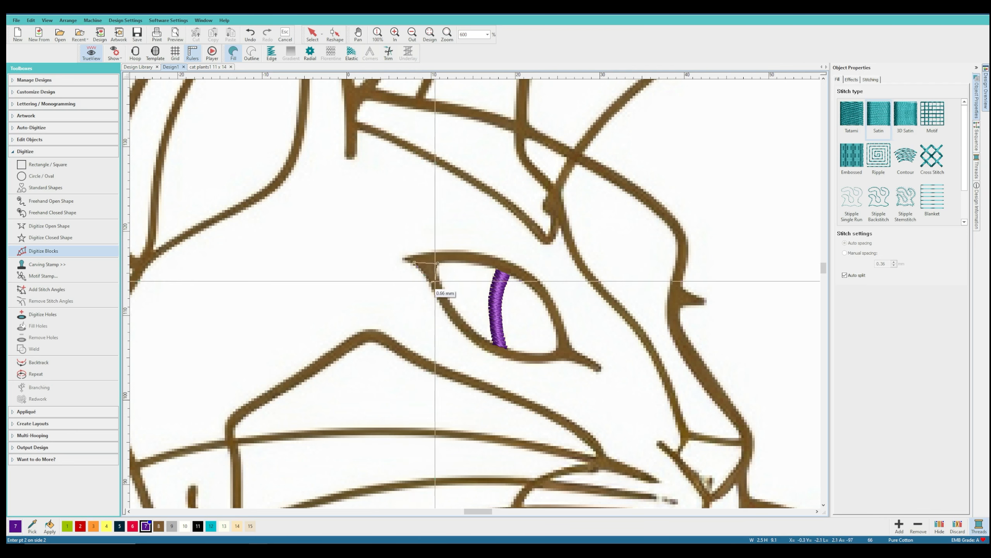
{"action": "left_click", "coordinate": [438, 278]}
{"action": "left_click", "coordinate": [445, 314]}
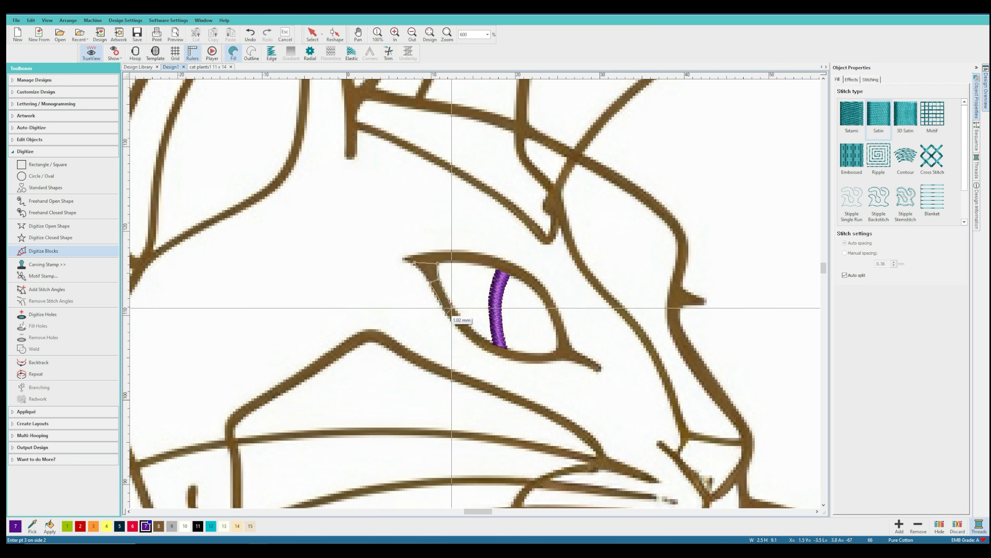
{"action": "left_click", "coordinate": [453, 308]}
{"action": "left_click", "coordinate": [473, 340]}
{"action": "left_click", "coordinate": [477, 334]}
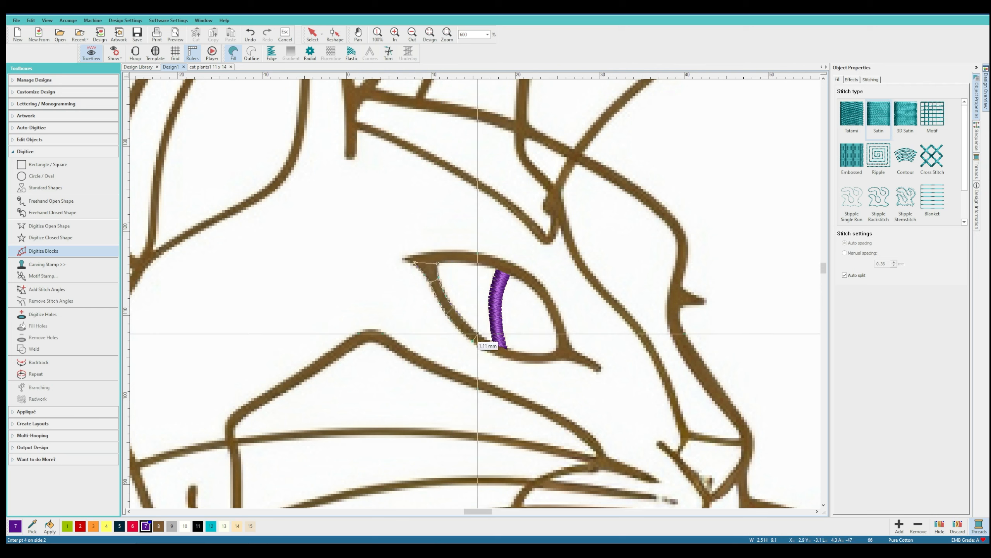
{"action": "left_click", "coordinate": [501, 357]}
{"action": "left_click", "coordinate": [505, 349]}
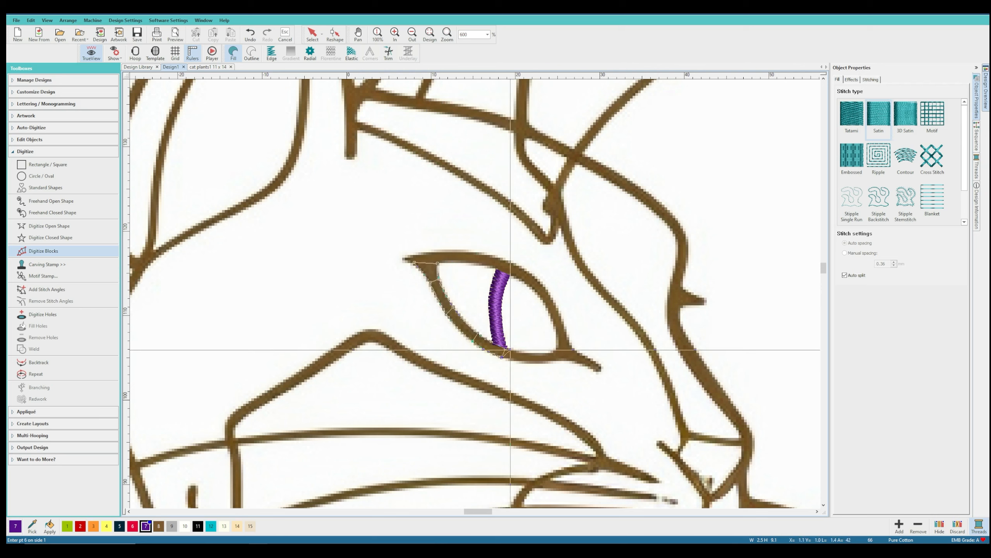
{"action": "right_click", "coordinate": [531, 362]}
{"action": "right_click", "coordinate": [533, 353]}
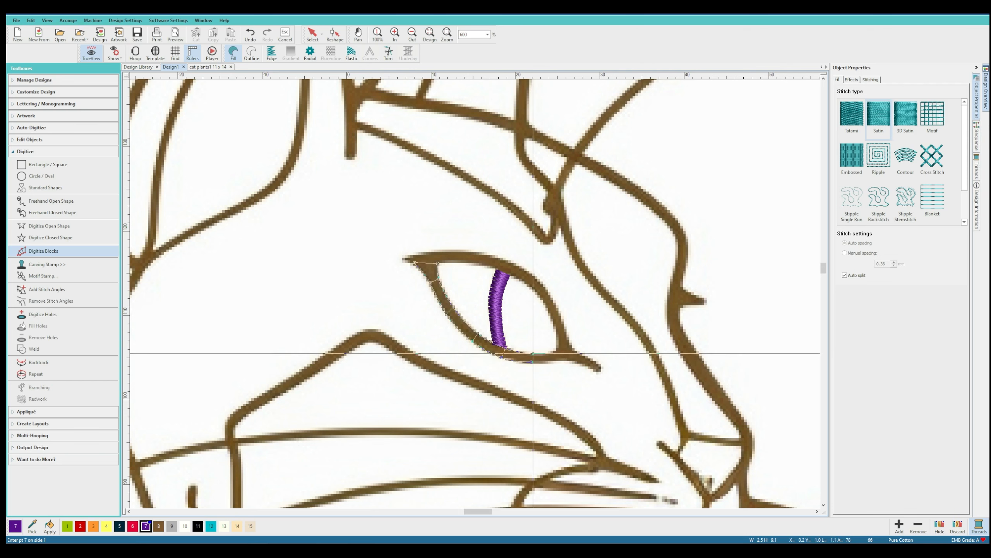
{"action": "left_click", "coordinate": [565, 358]}
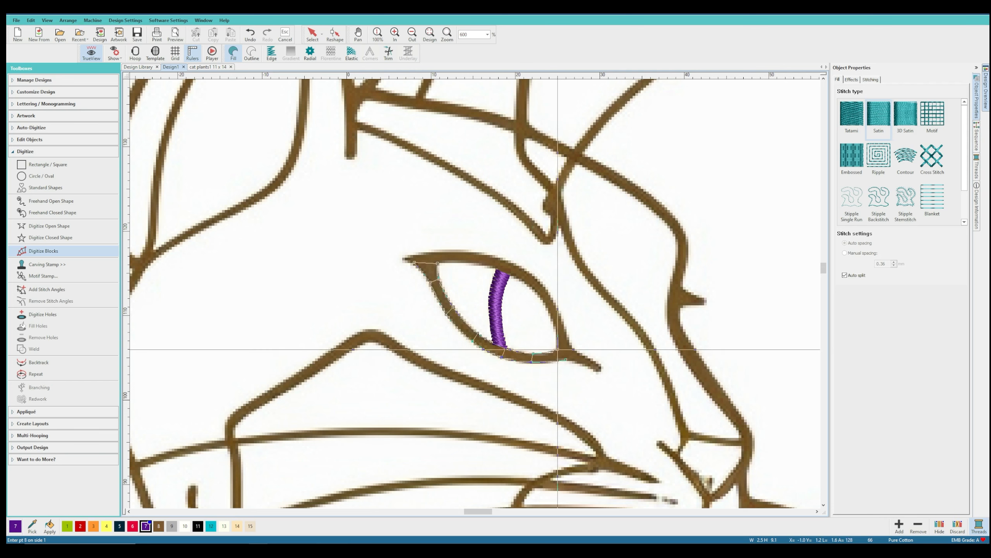
{"action": "key", "text": "Return"}
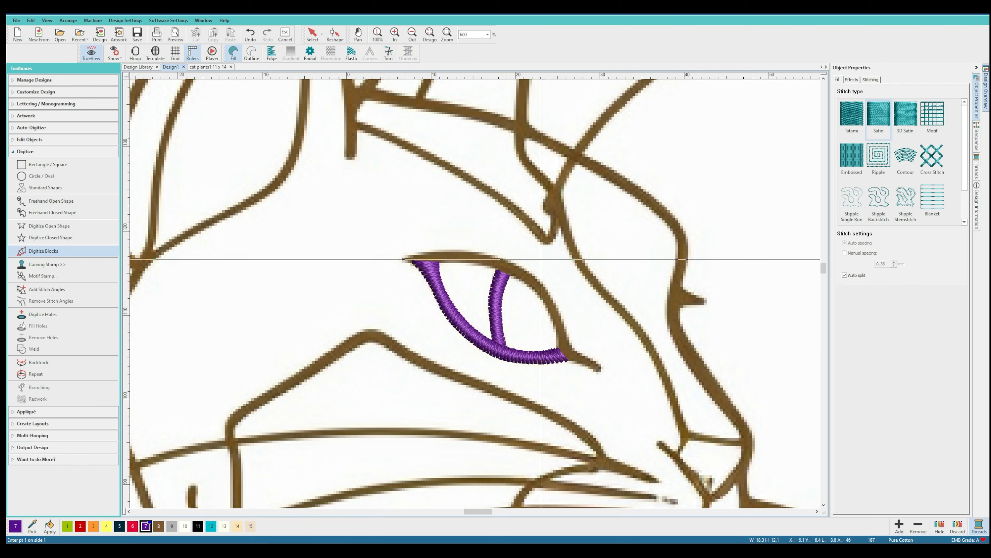
Digitize the eye's upper outline as a tapered satin block column about 23 mm wide, from the outer tip past the nose-side corner
{"action": "left_click", "coordinate": [406, 260]}
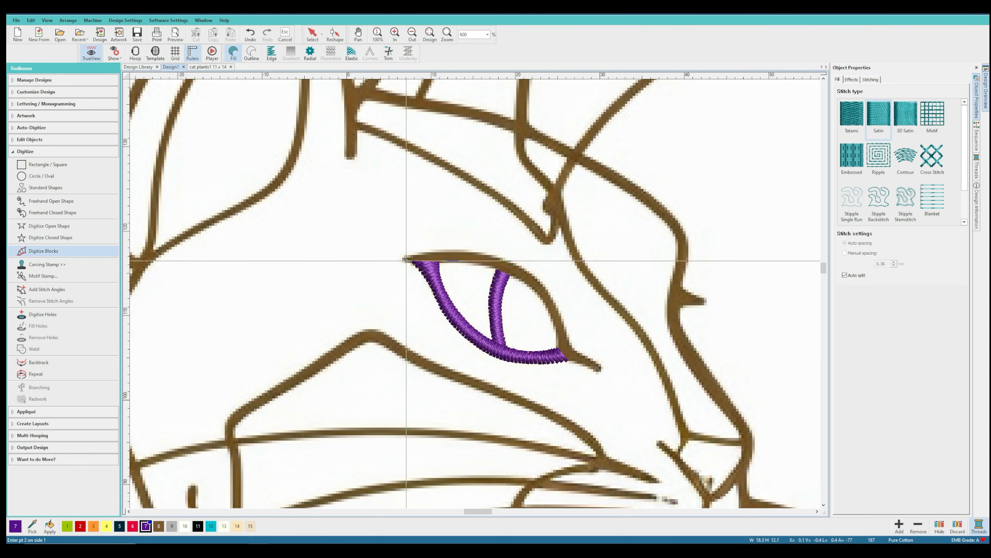
{"action": "left_click", "coordinate": [425, 253]}
{"action": "left_click", "coordinate": [428, 263]}
{"action": "left_click", "coordinate": [457, 251]}
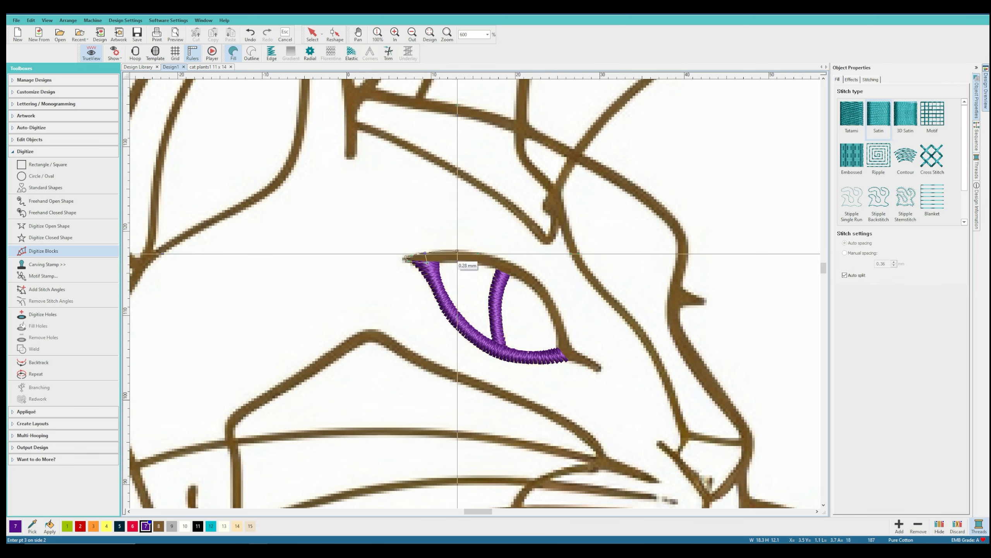
{"action": "left_click", "coordinate": [457, 261]}
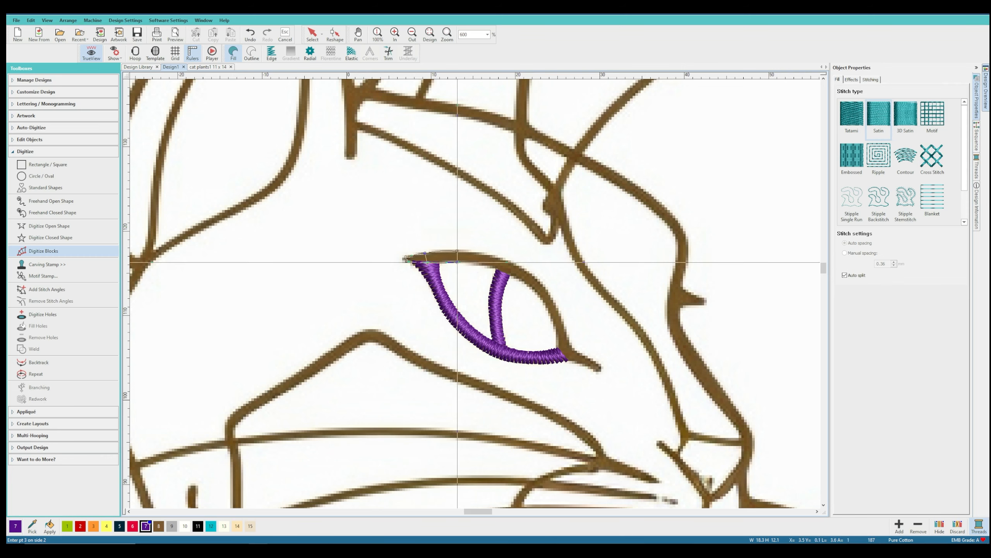
{"action": "left_click", "coordinate": [499, 270]}
{"action": "left_click", "coordinate": [543, 281]}
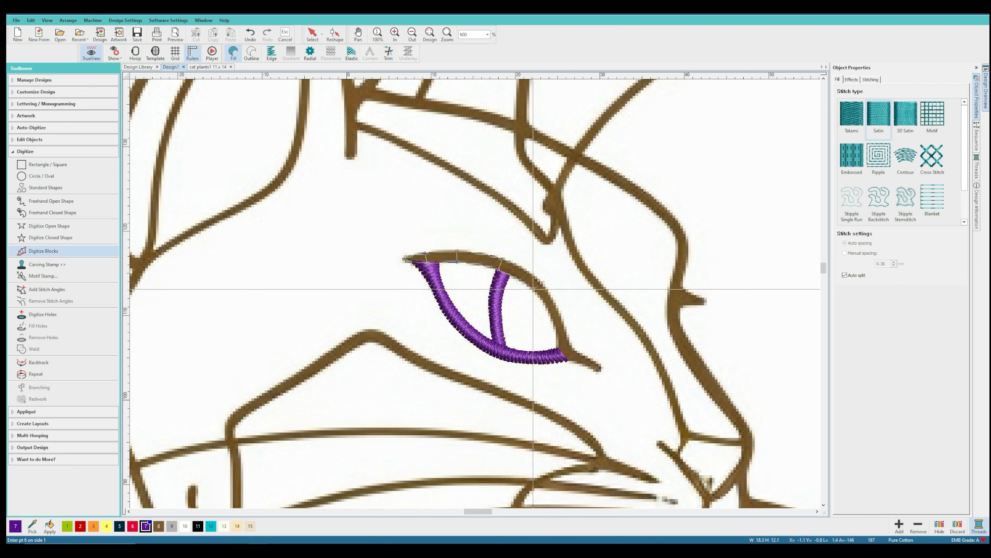
{"action": "left_click", "coordinate": [533, 289]}
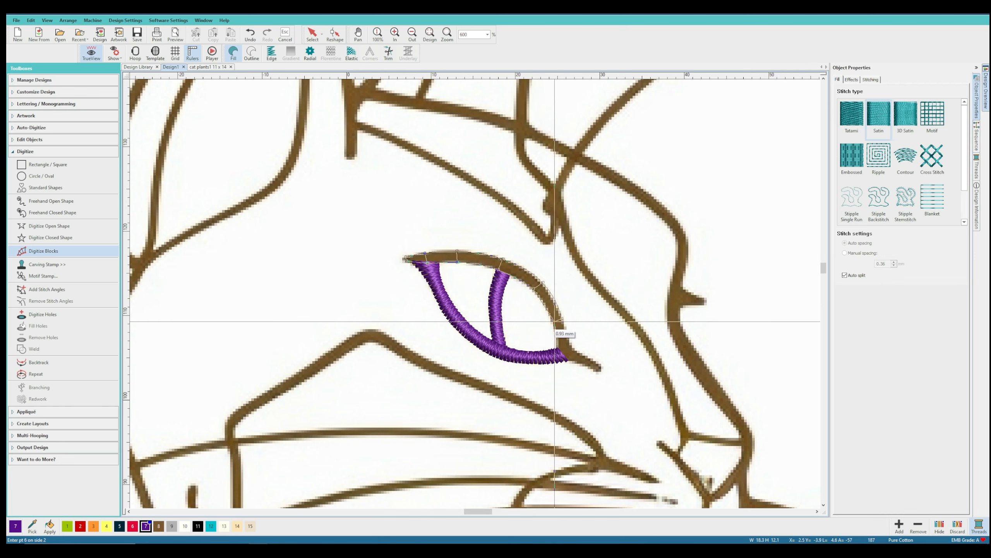
{"action": "left_click", "coordinate": [554, 322]}
{"action": "left_click", "coordinate": [568, 339]}
{"action": "left_click", "coordinate": [559, 347]}
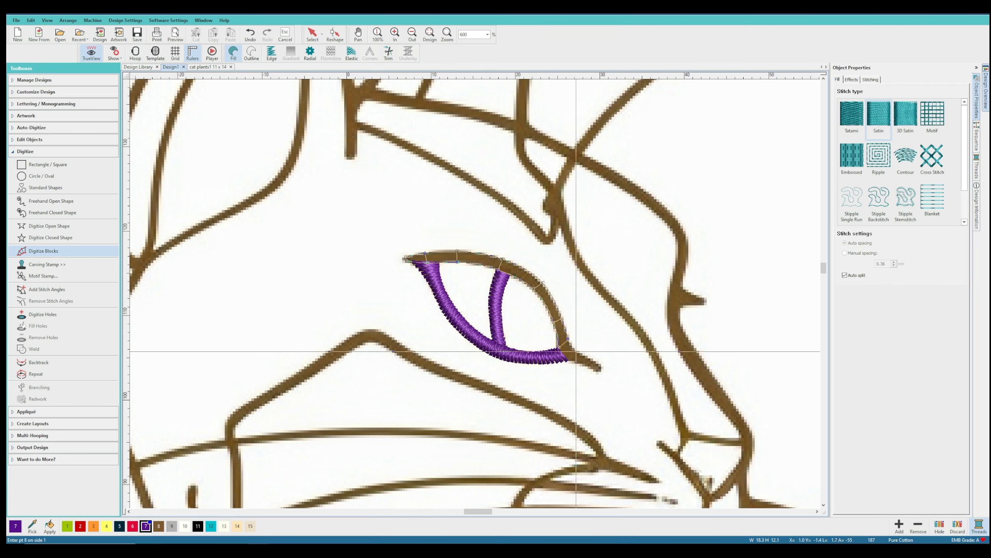
{"action": "left_click", "coordinate": [574, 348]}
{"action": "left_click", "coordinate": [565, 357]}
{"action": "left_click", "coordinate": [580, 354]}
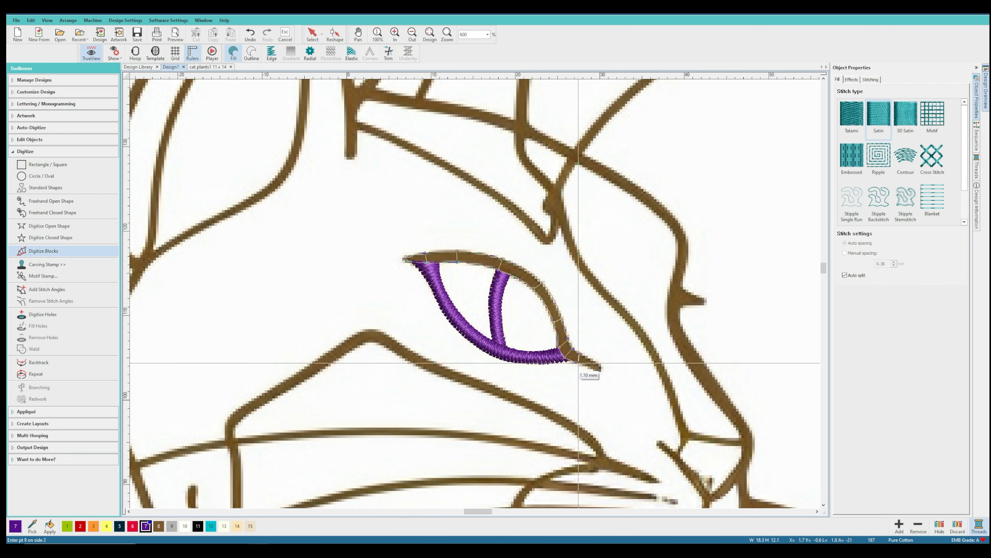
{"action": "left_click", "coordinate": [588, 361]}
{"action": "left_click", "coordinate": [595, 369]}
{"action": "left_click", "coordinate": [597, 363]}
{"action": "left_click", "coordinate": [601, 368]}
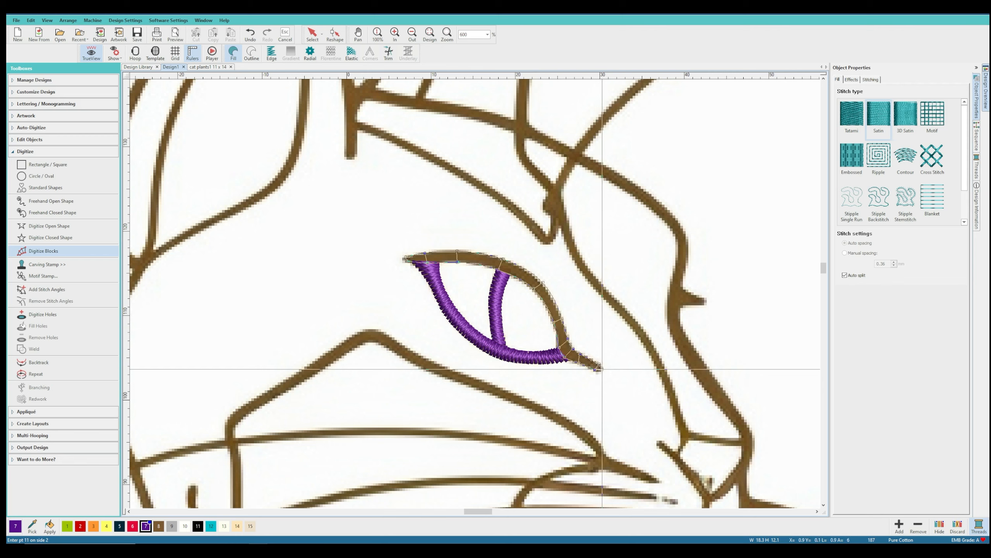
{"action": "left_click", "coordinate": [600, 371]}
{"action": "key", "text": "Return"}
{"action": "key", "text": "d"}
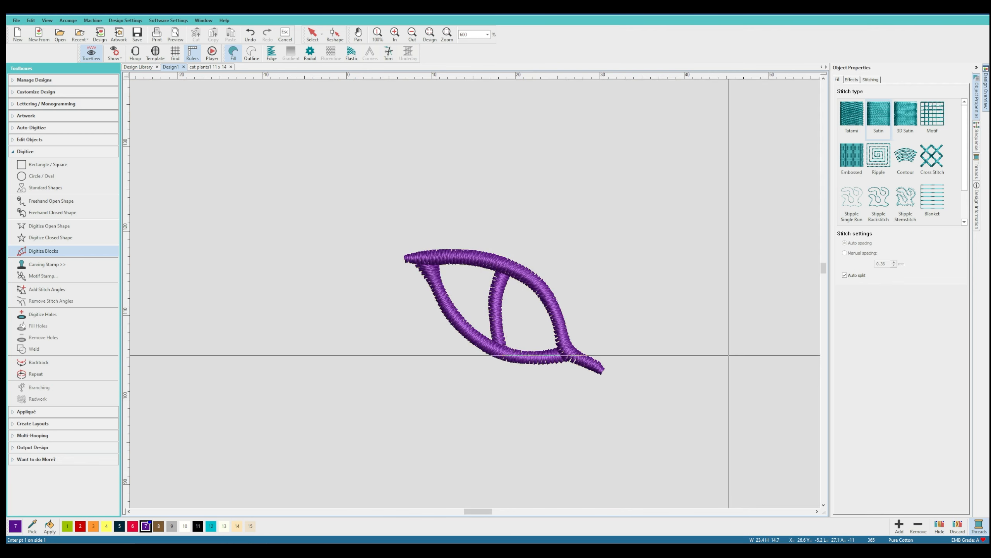
{"action": "key", "text": "d"}
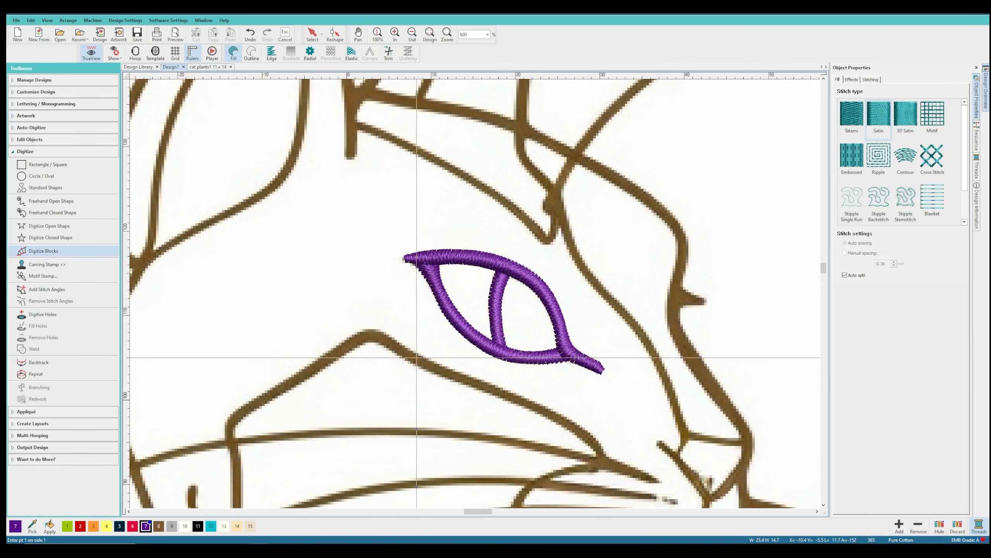
Move the upper and lower eye outline columns together off the traced eye to the empty area beside it, leaving the pupil in place
{"action": "key", "text": "Escape"}
{"action": "left_click", "coordinate": [416, 251]}
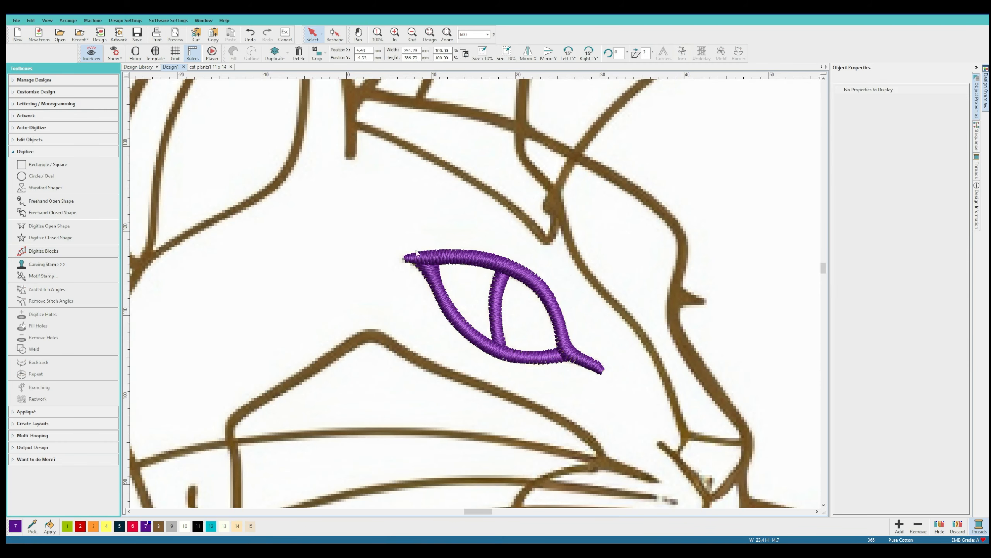
{"action": "left_click", "coordinate": [483, 273]}
{"action": "left_click_drag", "start_coordinate": [487, 258], "coordinate": [296, 123]}
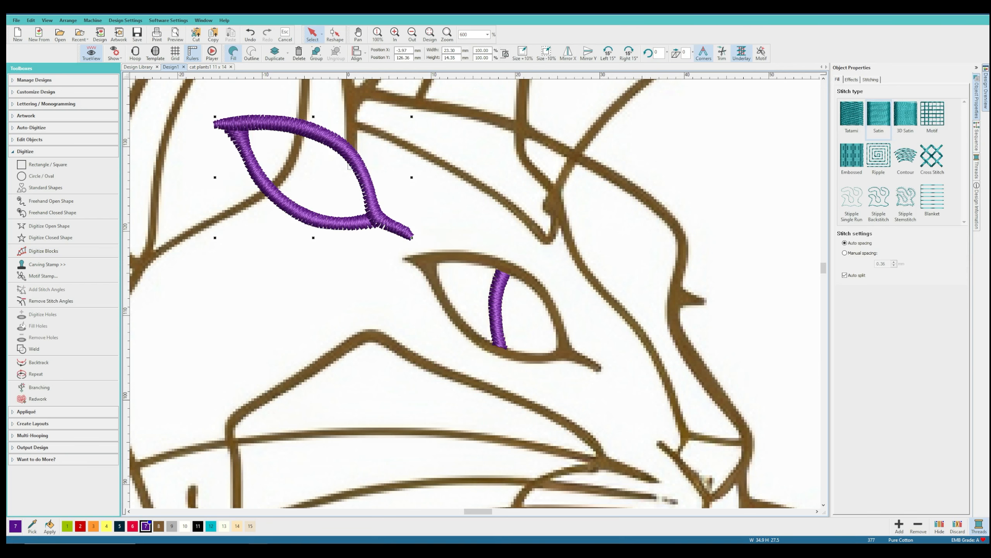
{"action": "left_click_drag", "start_coordinate": [352, 169], "coordinate": [347, 270]}
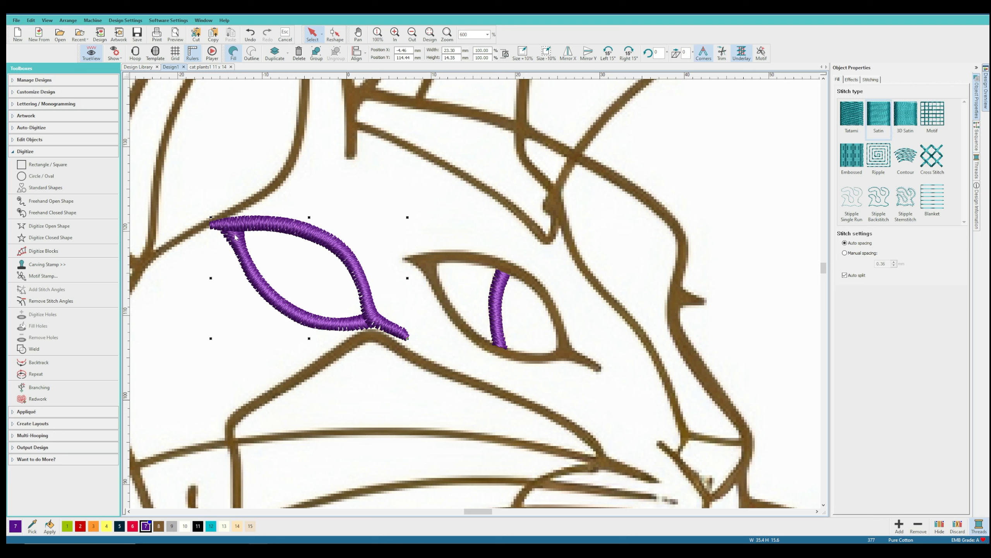
Digitize the eye's lower outline as a satin block column about 14 mm wide, starting below the outer corner and stopping short of the nose-side corner
{"action": "left_click", "coordinate": [77, 251]}
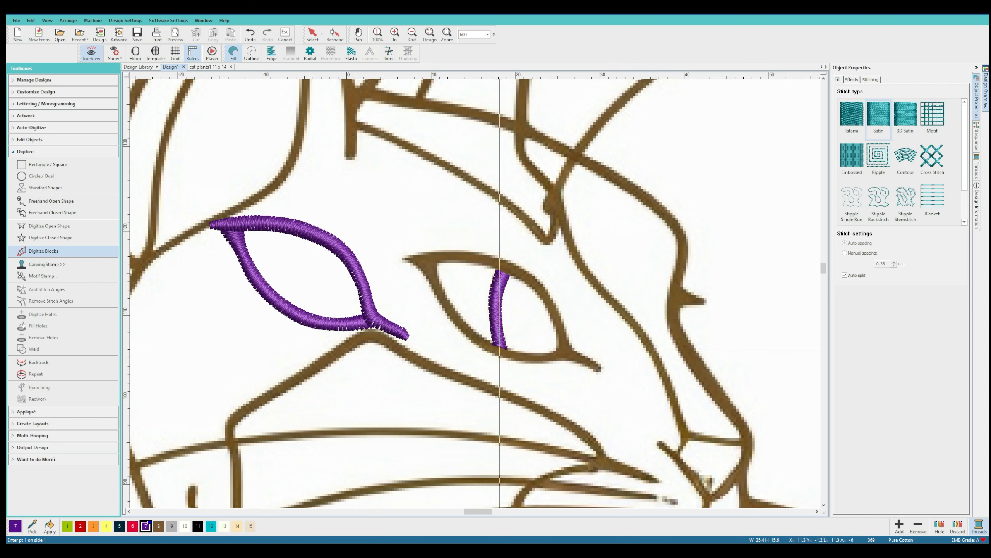
{"action": "left_click", "coordinate": [438, 270]}
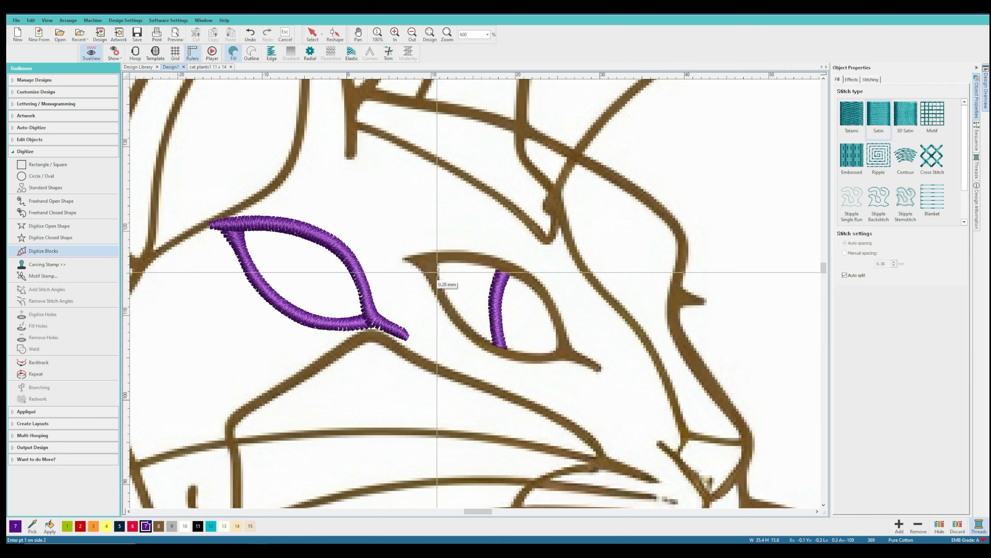
{"action": "key", "text": "Escape"}
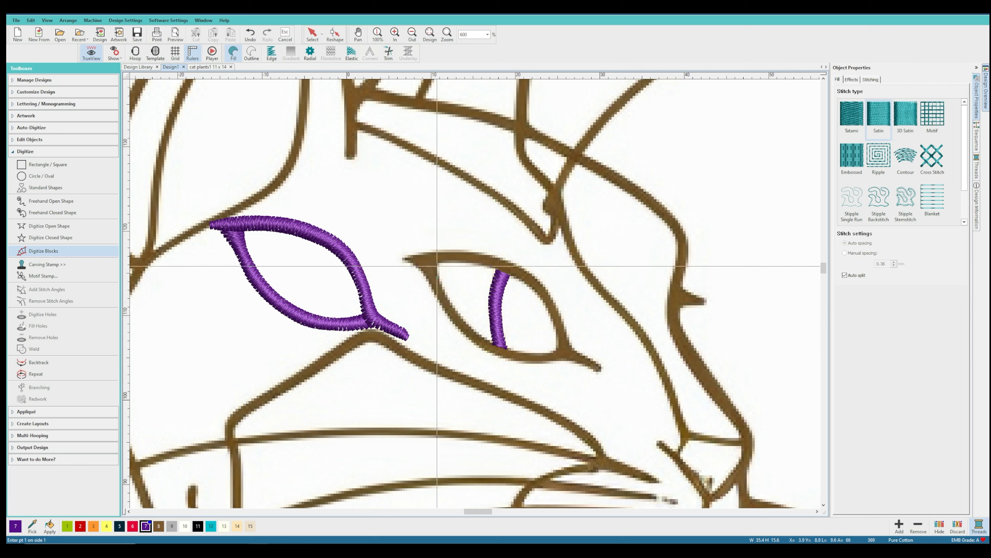
{"action": "left_click", "coordinate": [437, 270]}
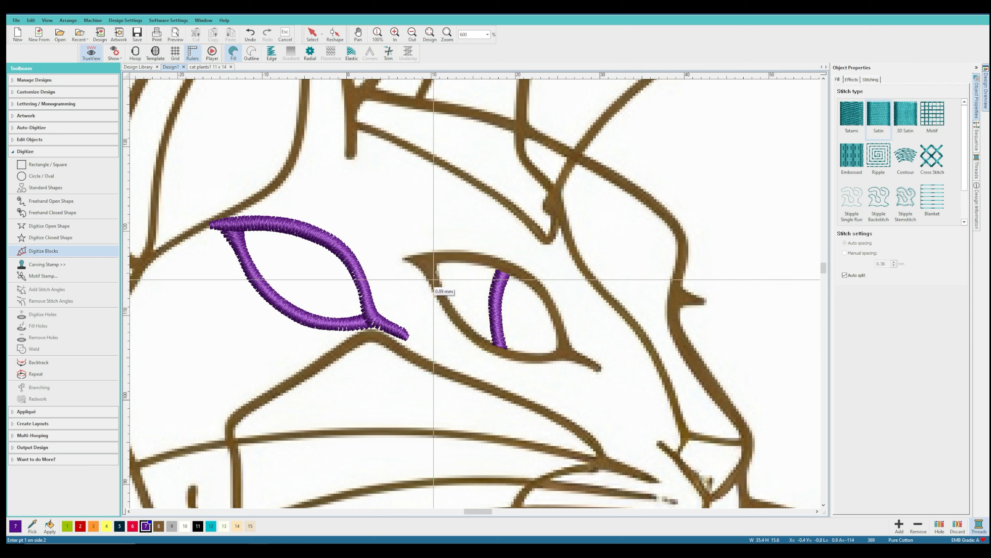
{"action": "left_click", "coordinate": [441, 301]}
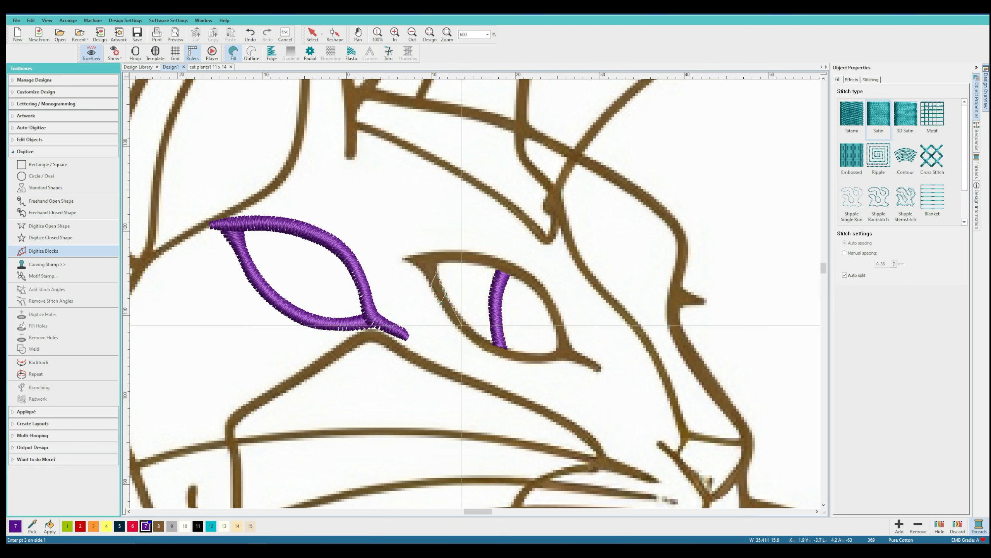
{"action": "left_click", "coordinate": [460, 327]}
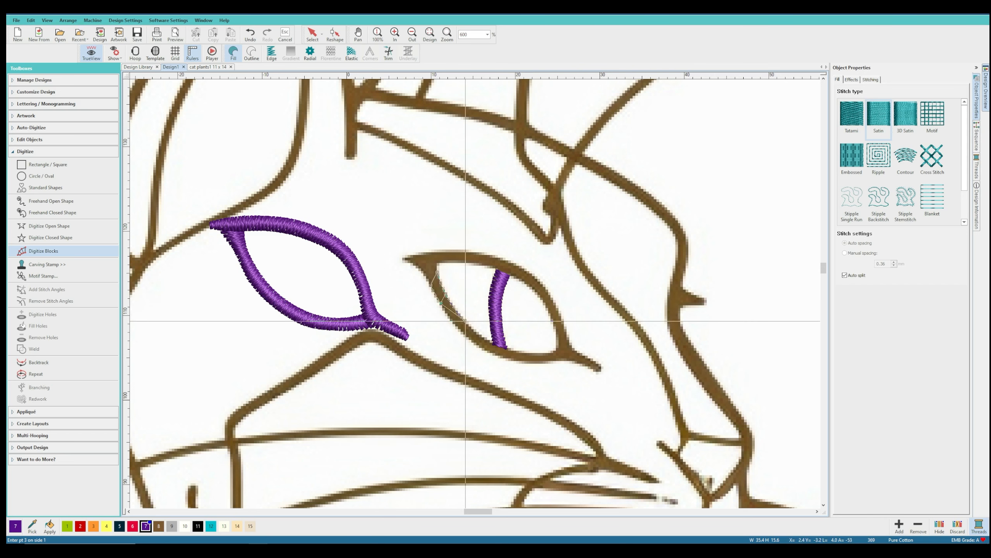
{"action": "left_click", "coordinate": [489, 351]}
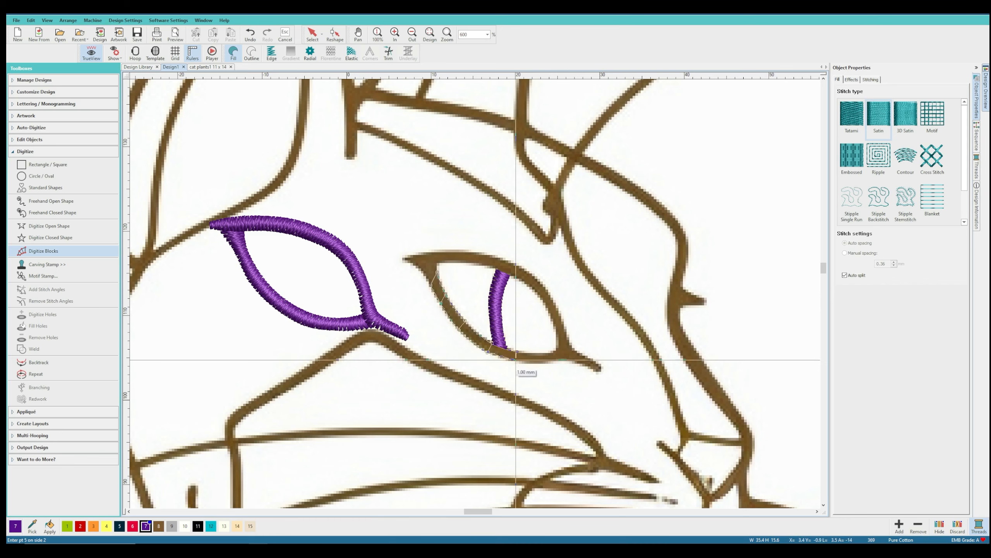
{"action": "left_click", "coordinate": [516, 359]}
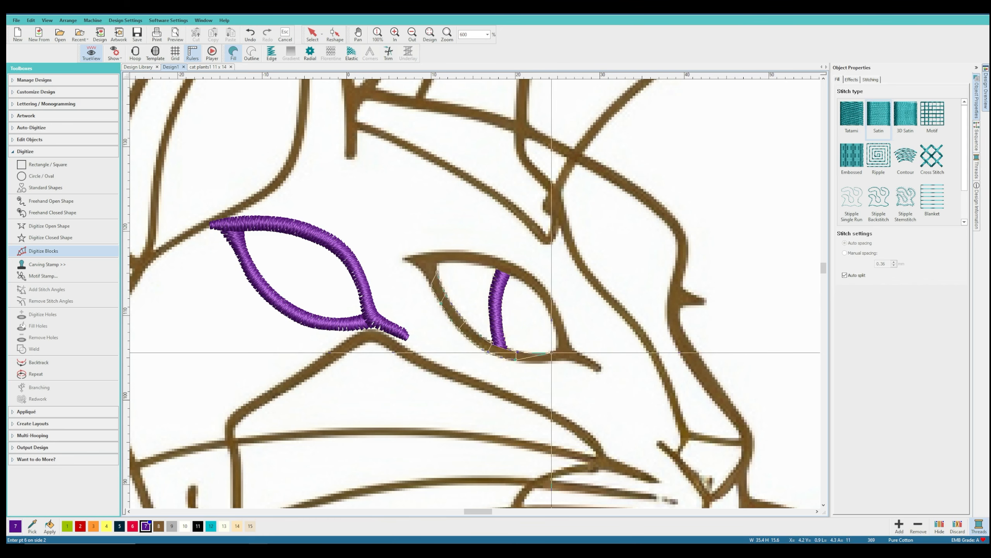
{"action": "left_click", "coordinate": [551, 352]}
{"action": "key", "text": "Return"}
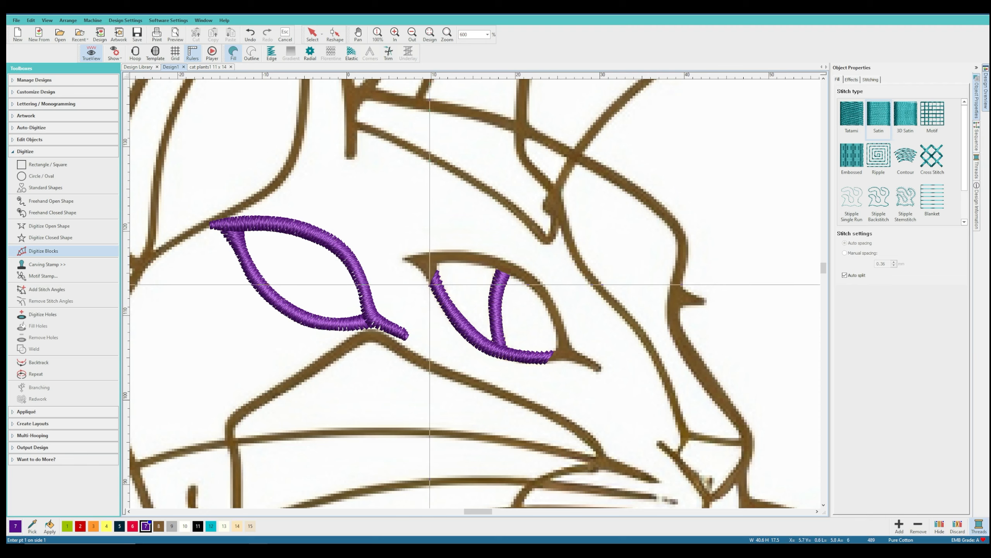
Digitize the eye's outer corner as a separate satin block about 5 mm wide, tapering from the lower outline's start to the tip
{"action": "left_click", "coordinate": [447, 253]}
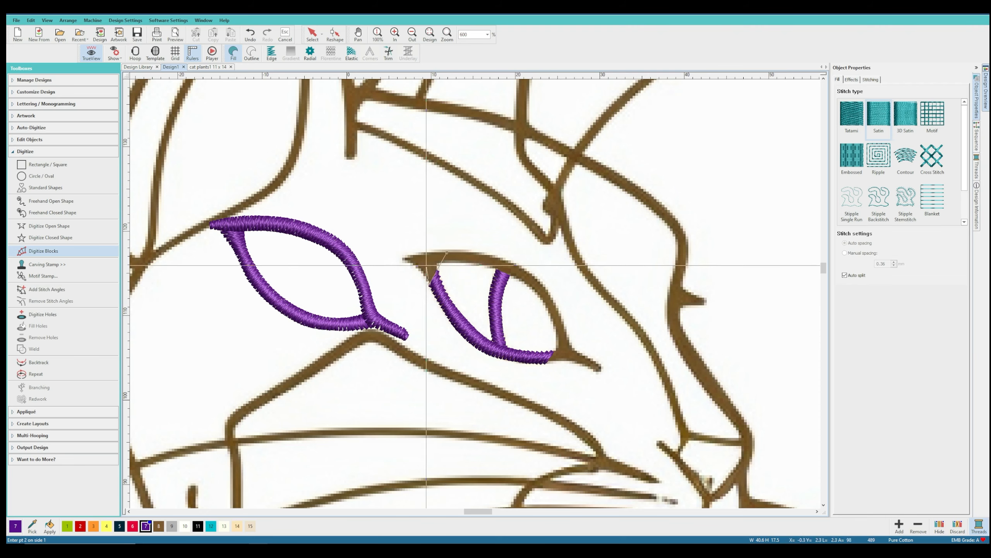
{"action": "left_click", "coordinate": [430, 253]}
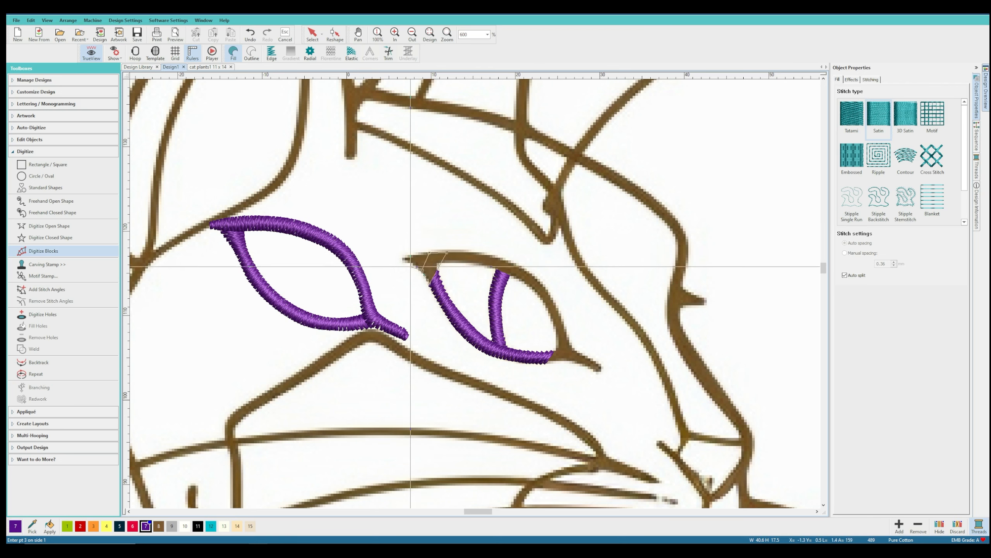
{"action": "left_click", "coordinate": [406, 260]}
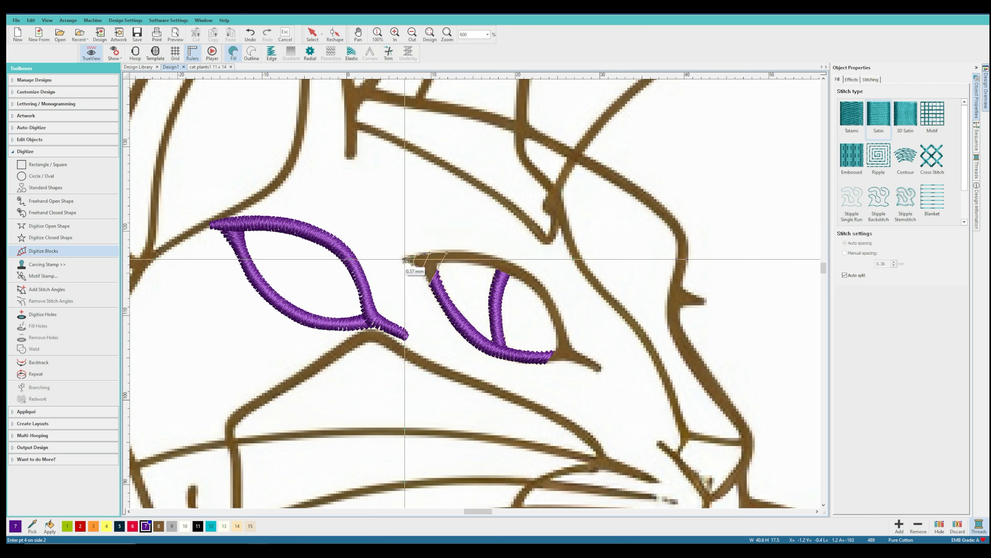
{"action": "left_click", "coordinate": [405, 260]}
{"action": "key", "text": "Return"}
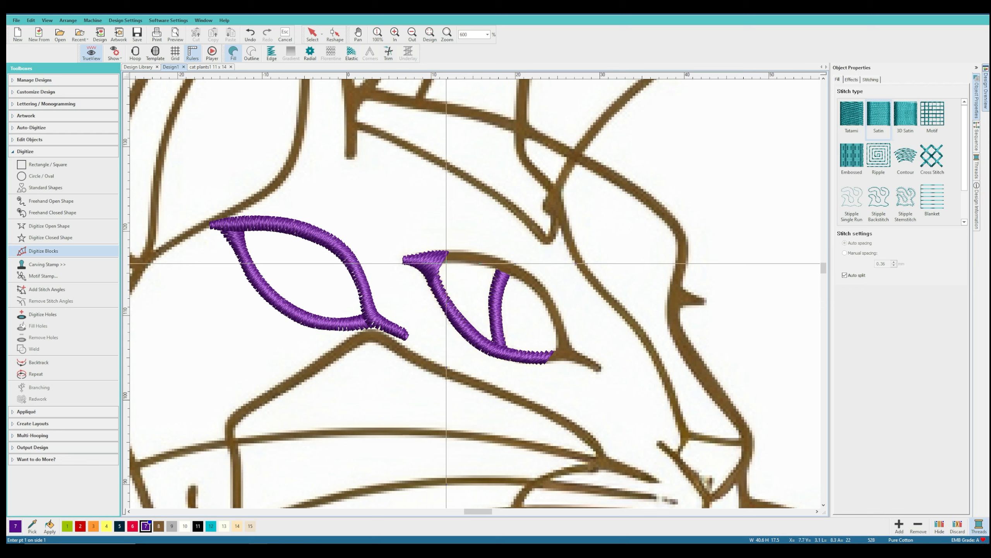
Digitize the eye's upper outline as a curved satin block column about 14 mm wide, from the outer corner block to just above the nose-side corner
{"action": "left_click", "coordinate": [450, 251]}
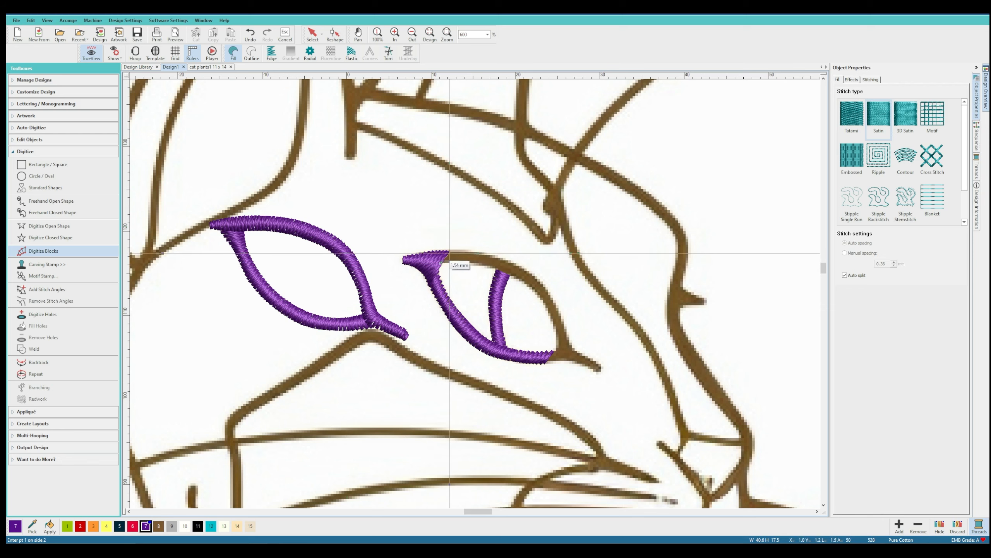
{"action": "left_click", "coordinate": [460, 264]}
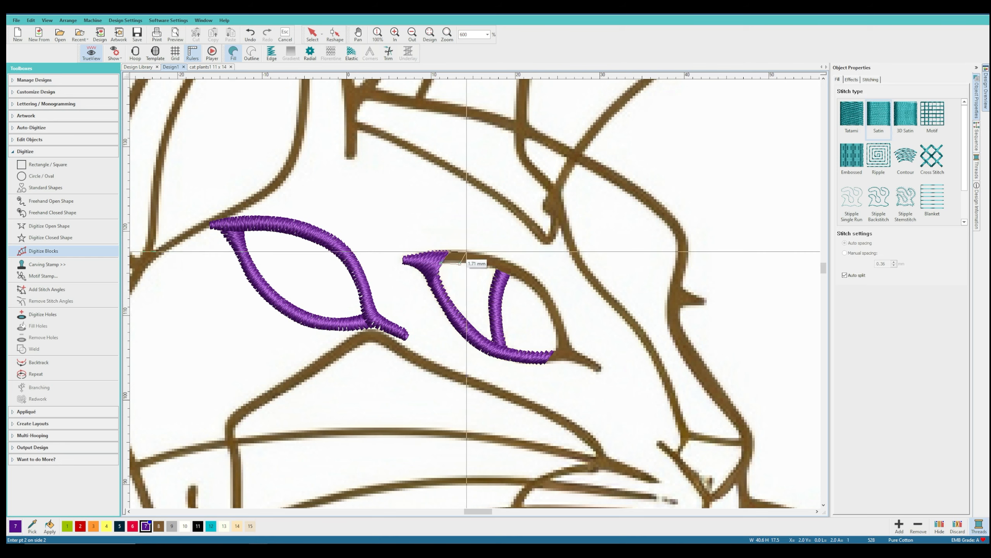
{"action": "left_click", "coordinate": [496, 269]}
{"action": "left_click", "coordinate": [503, 259]}
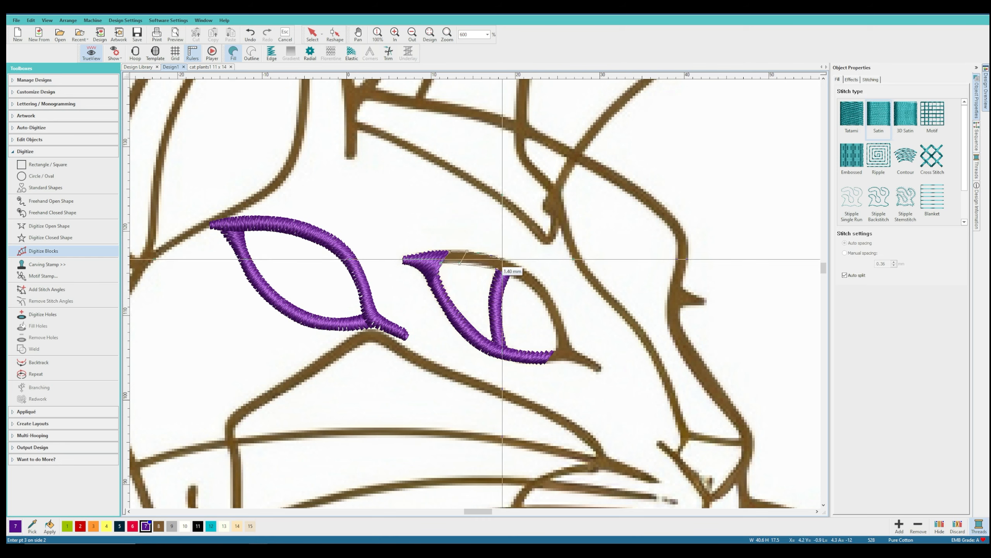
{"action": "left_click", "coordinate": [522, 281]}
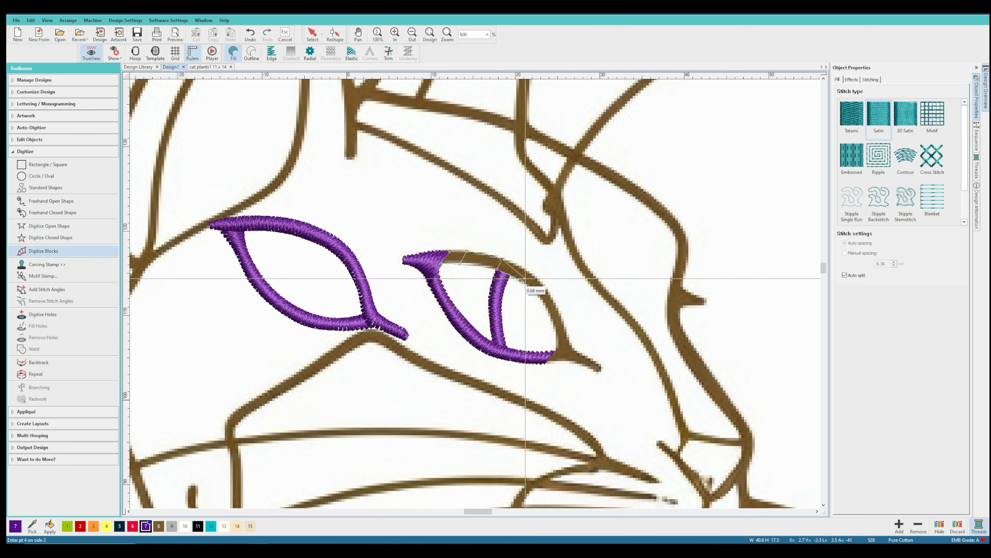
{"action": "left_click", "coordinate": [542, 297]}
{"action": "left_click", "coordinate": [548, 291]}
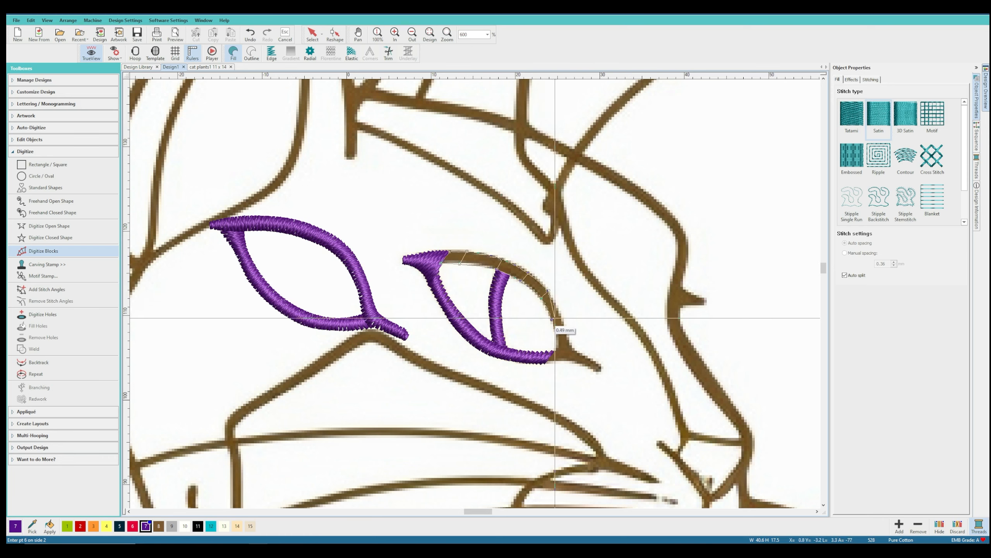
{"action": "left_click", "coordinate": [552, 319]}
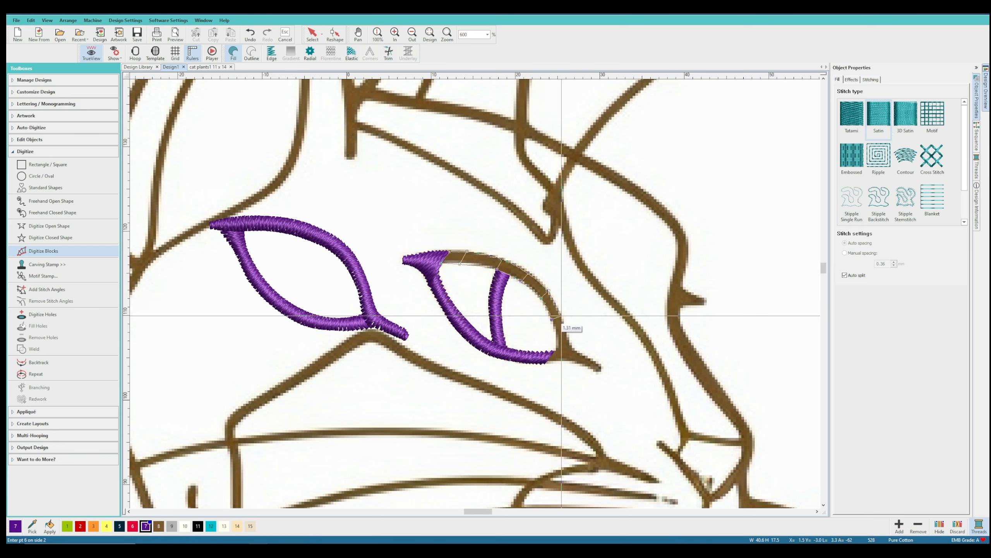
{"action": "left_click", "coordinate": [558, 340]}
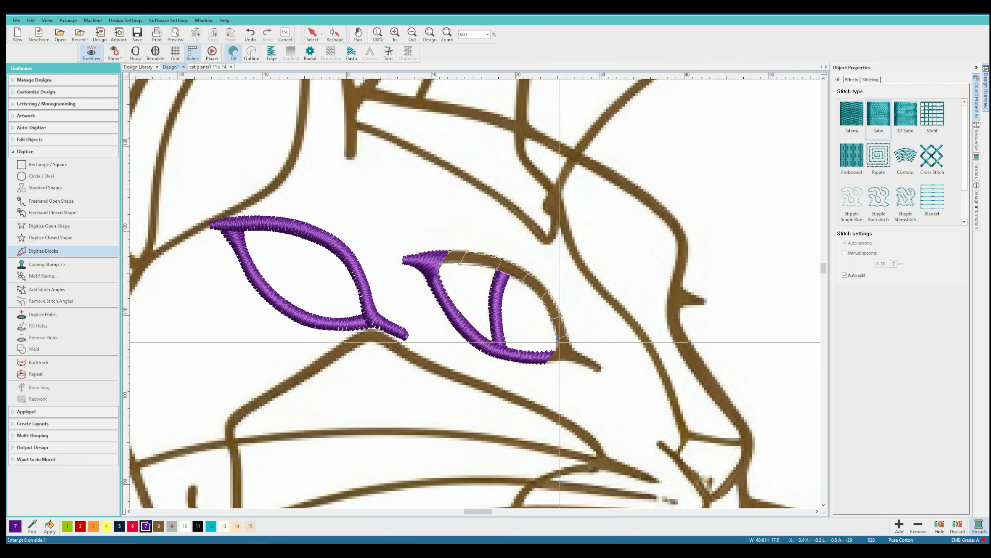
{"action": "left_click", "coordinate": [567, 337]}
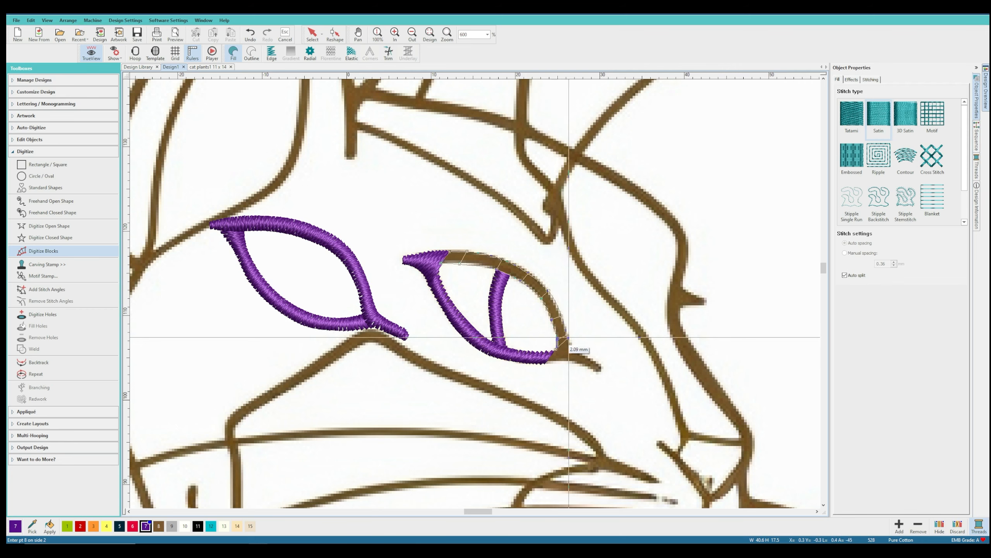
{"action": "left_click", "coordinate": [569, 335]}
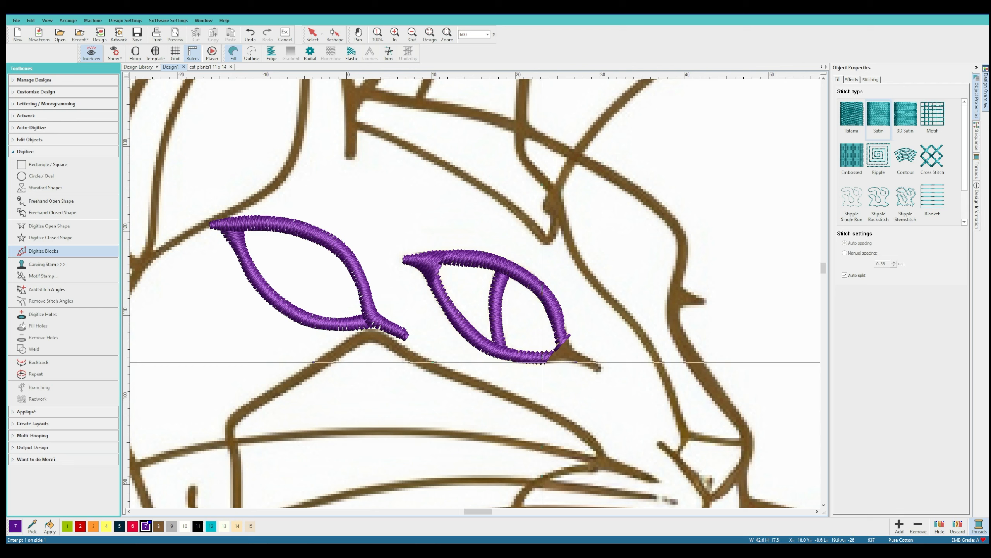
Digitize the eye's nose-side corner as a separate short satin block, tapering from where the upper and lower outlines meet to the tip
{"action": "left_click", "coordinate": [568, 338]}
{"action": "left_click", "coordinate": [568, 361]}
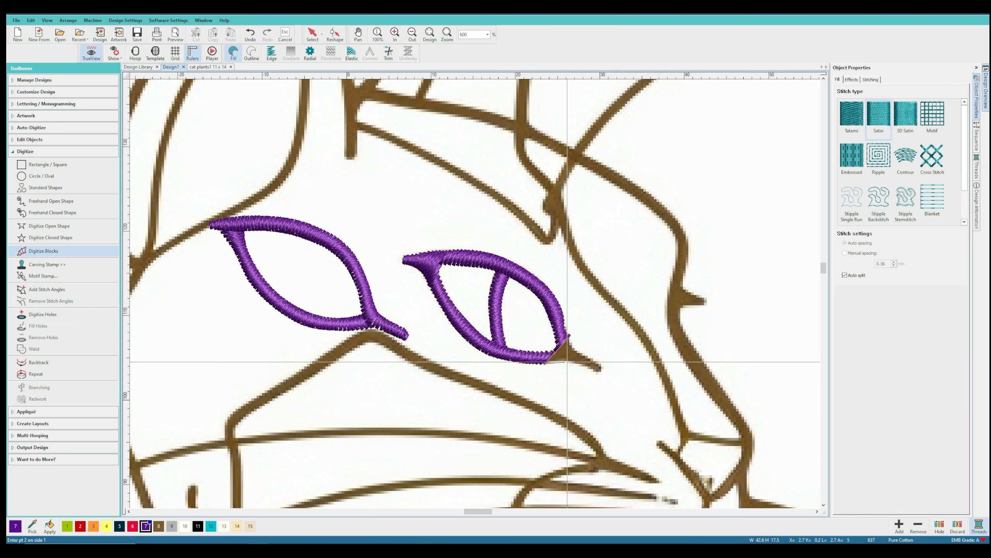
{"action": "left_click", "coordinate": [574, 349]}
{"action": "left_click", "coordinate": [586, 359]}
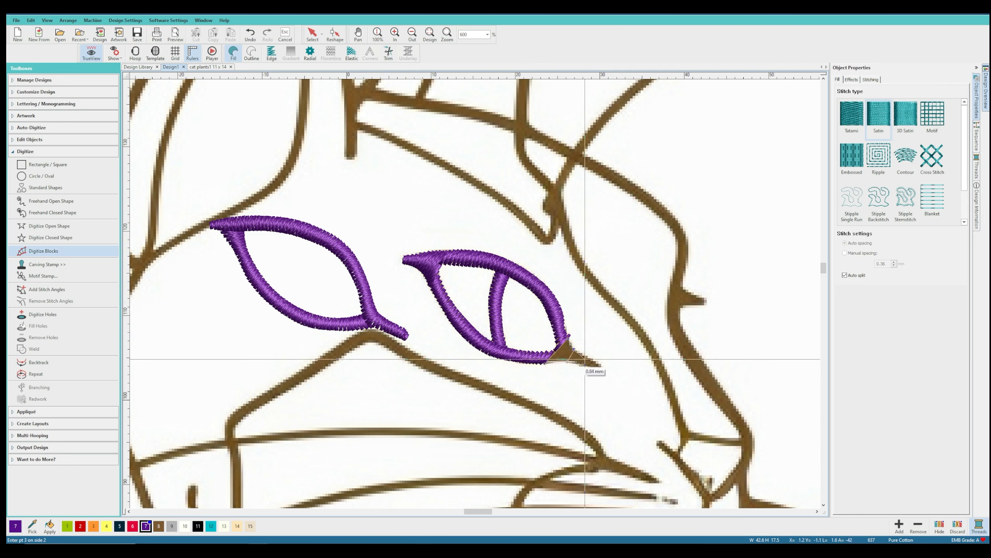
{"action": "left_click", "coordinate": [599, 372]}
{"action": "left_click", "coordinate": [602, 367]}
{"action": "key", "text": "Return"}
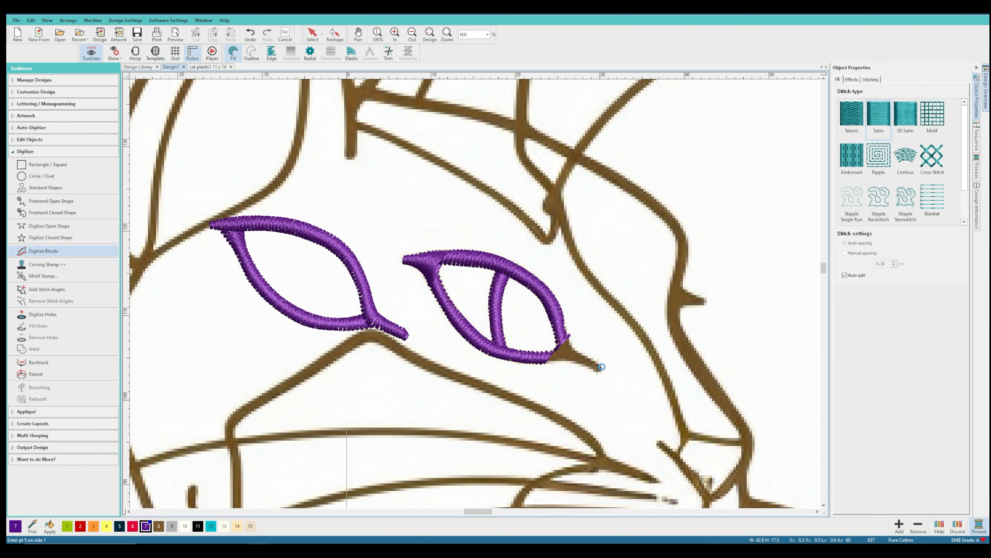
Show the reshape nodes of the rebuilt eye's upper outline to examine where the column ends near both corners
{"action": "key", "text": "Escape"}
{"action": "left_click", "coordinate": [561, 323]}
{"action": "key", "text": "h"}
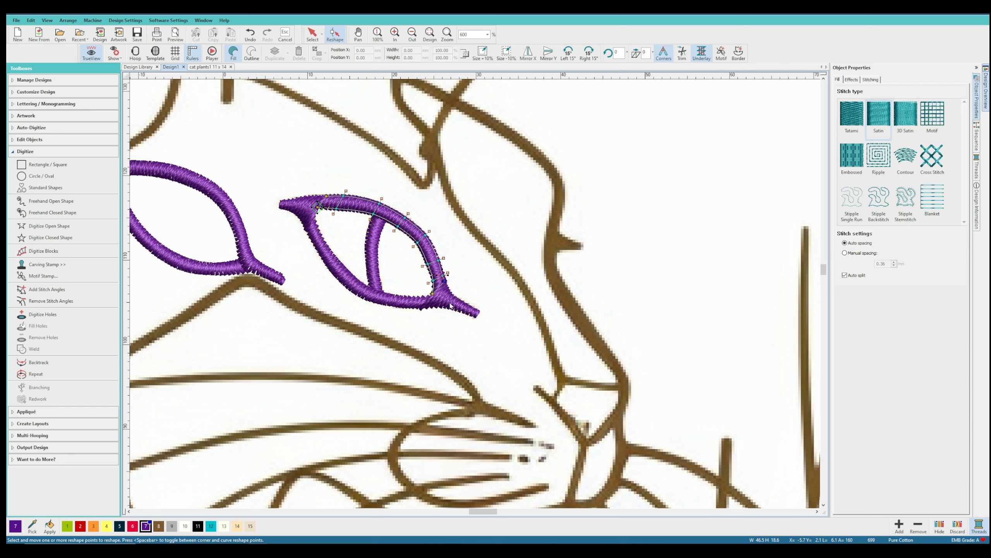
{"action": "key", "text": "Escape"}
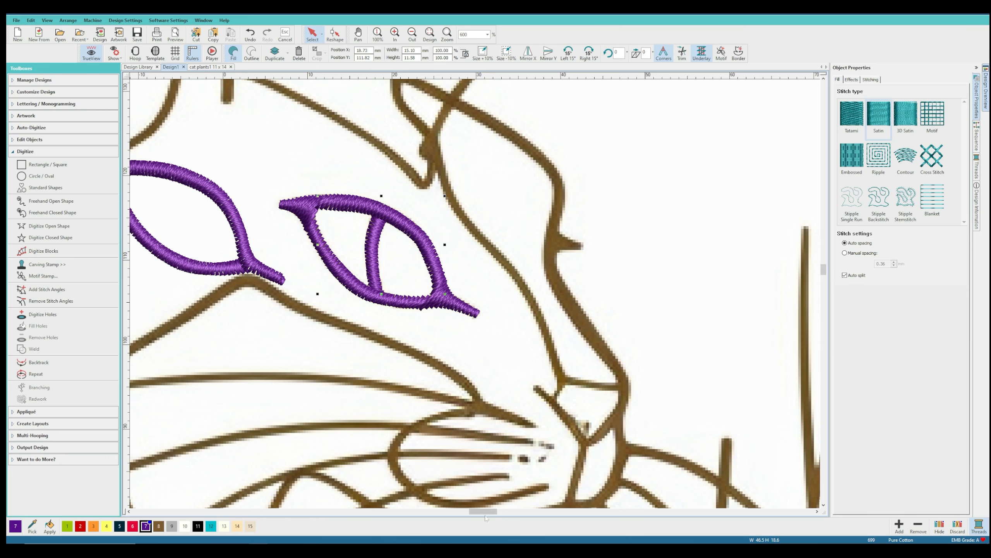
Compare the two eye versions side by side, with the background artwork hidden and with it shown
{"action": "left_click_drag", "start_coordinate": [490, 511], "coordinate": [484, 512]}
{"action": "left_click", "coordinate": [473, 439]}
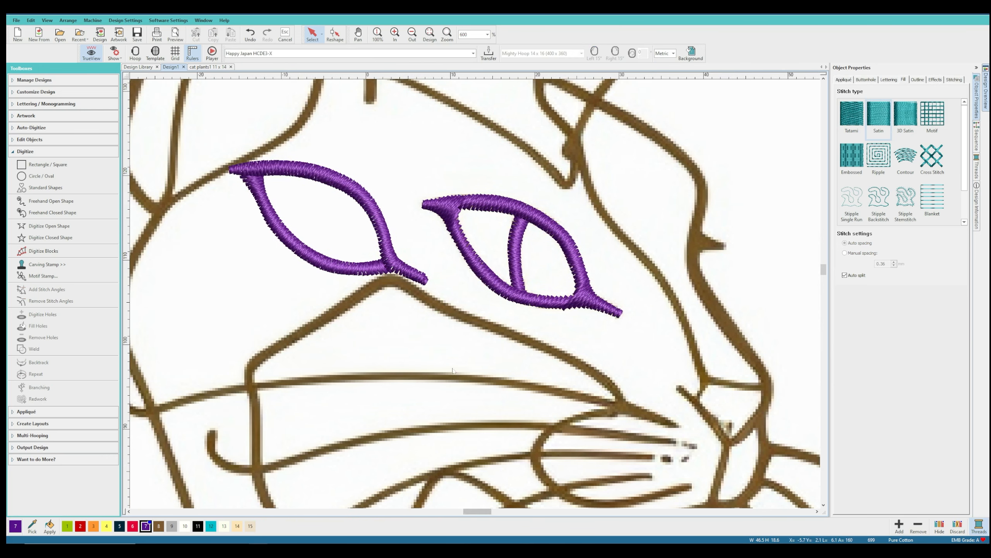
{"action": "scroll", "coordinate": [427, 421], "scroll_direction": "down", "scroll_amount": 1}
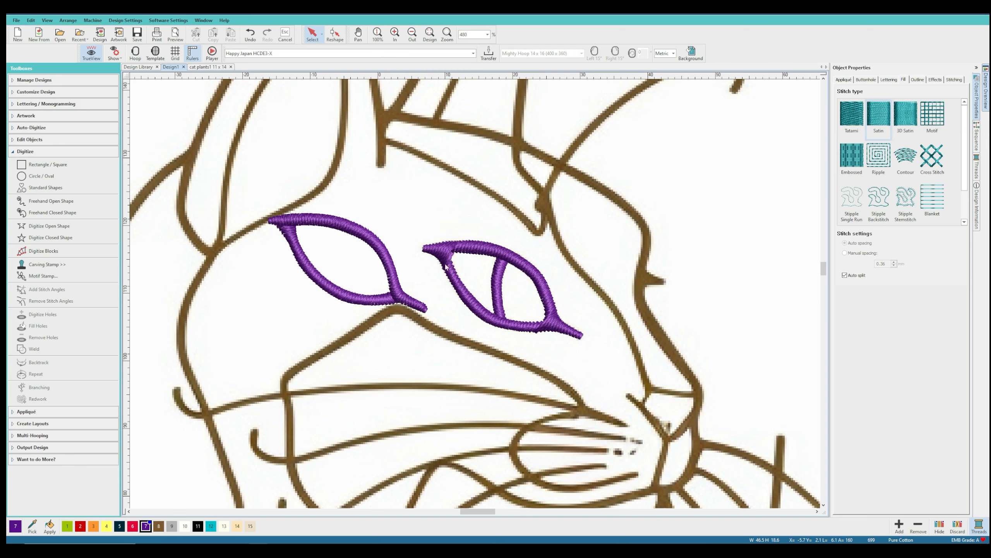
{"action": "key", "text": "d"}
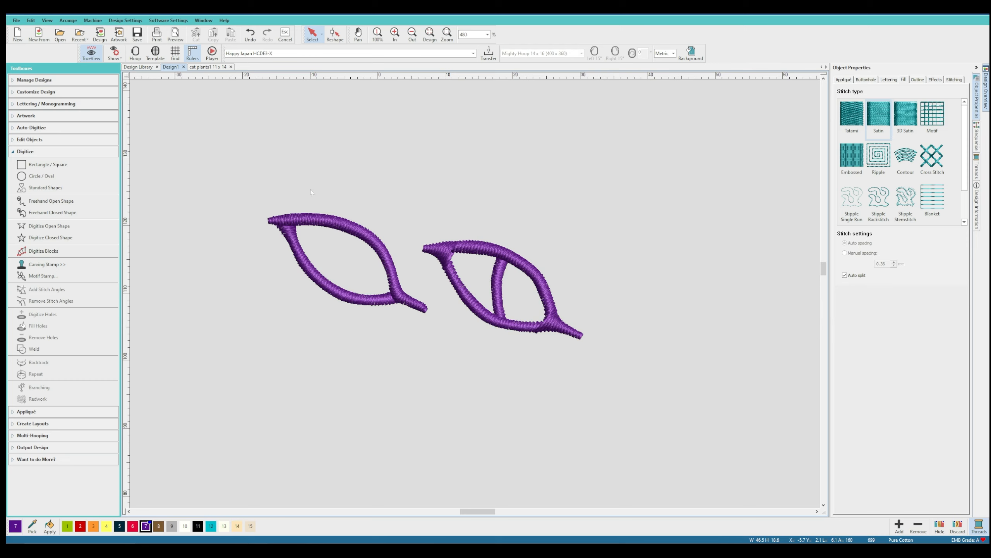
{"action": "key", "text": "d"}
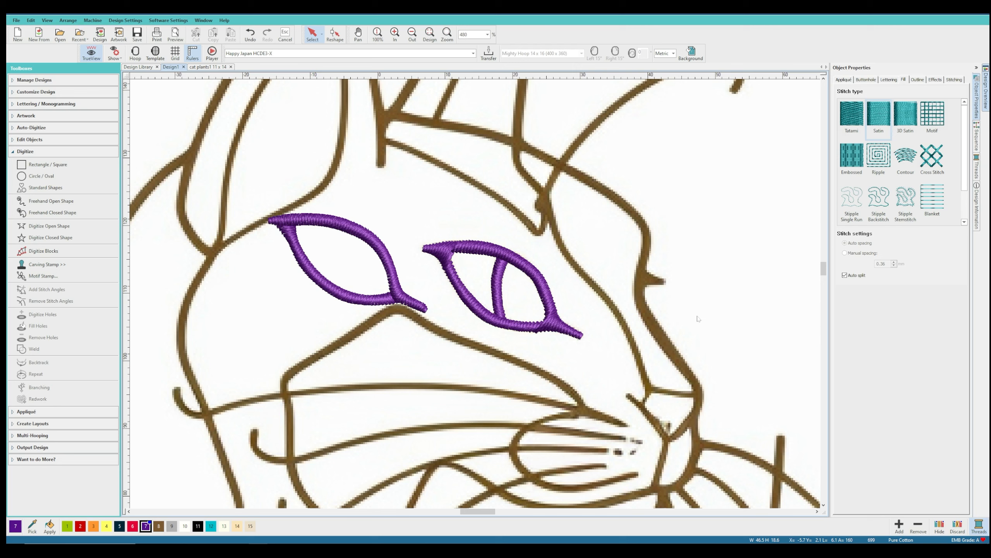
Delete the separate eye outline blocks from the traced eye and move the original upper and lower columns back onto it
{"action": "left_click", "coordinate": [484, 255]}
{"action": "key", "text": "Delete"}
{"action": "left_click", "coordinate": [449, 252]}
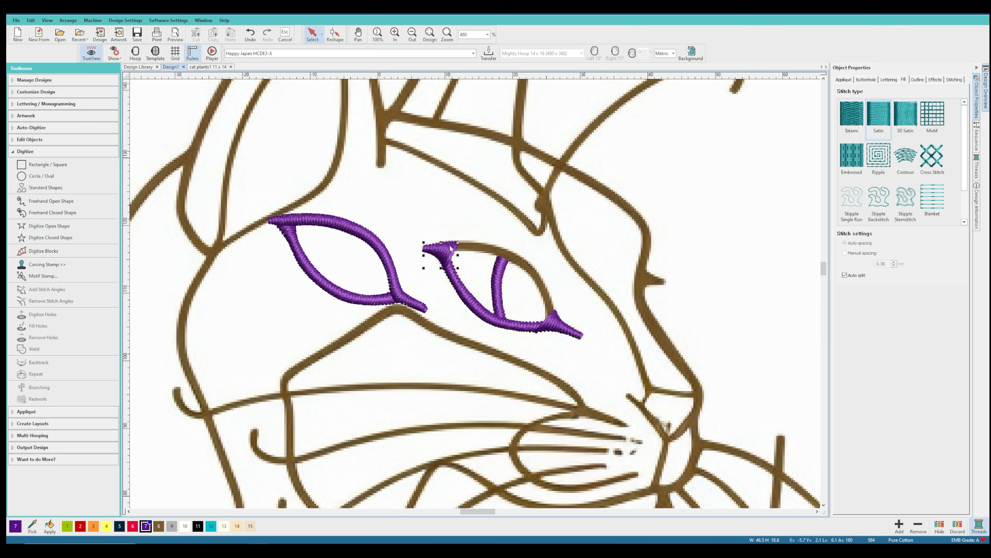
{"action": "key", "text": "Delete"}
{"action": "left_click", "coordinate": [456, 276]}
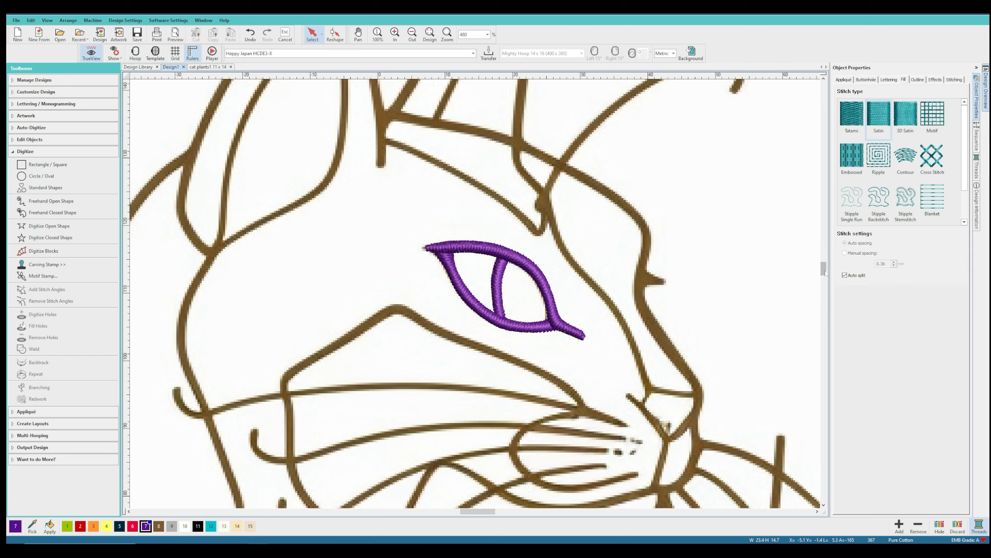
Digitize the short line from the nose down to the mouth as a satin block column about 7 mm long
{"action": "scroll", "coordinate": [823, 270], "scroll_direction": "down", "scroll_amount": 1}
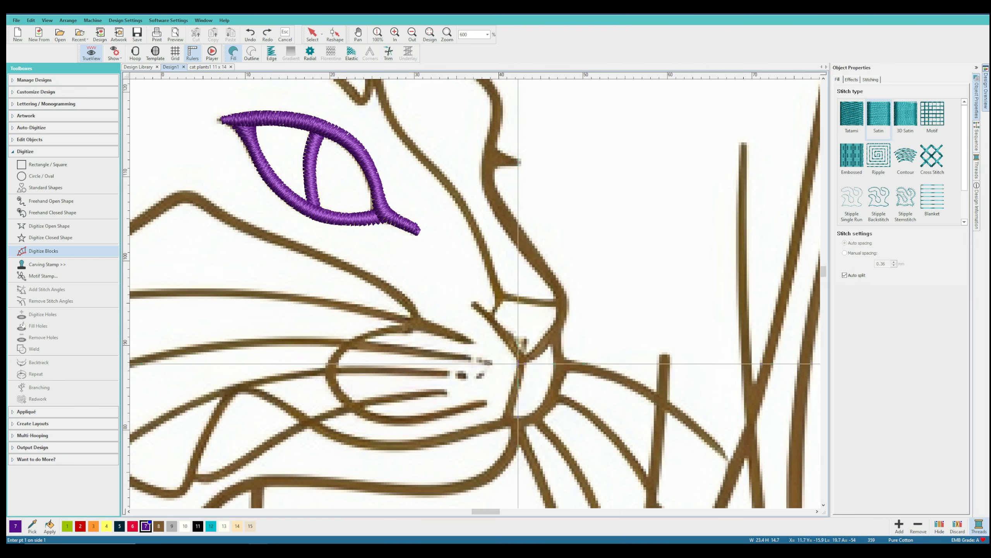
{"action": "left_click", "coordinate": [518, 360]}
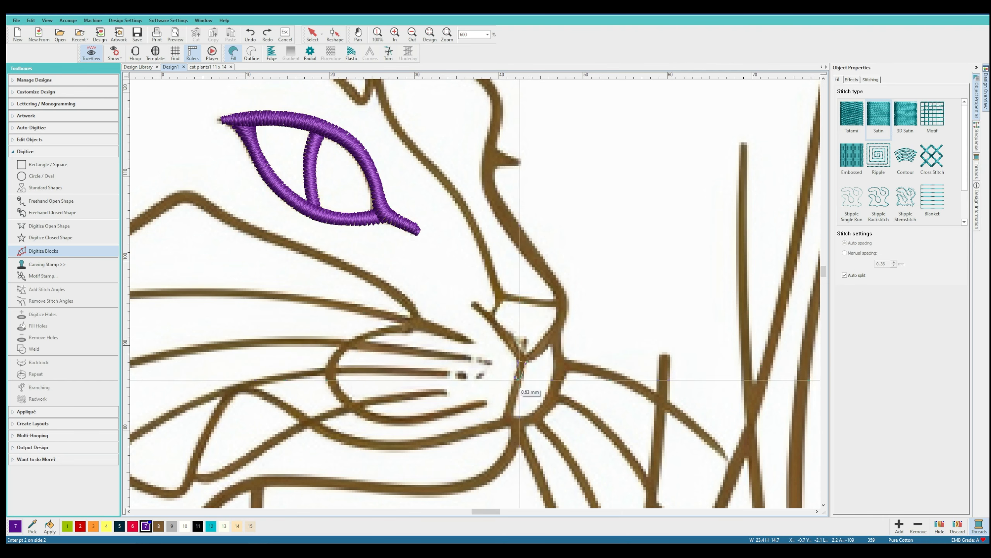
{"action": "left_click", "coordinate": [506, 407]}
{"action": "left_click", "coordinate": [501, 416]}
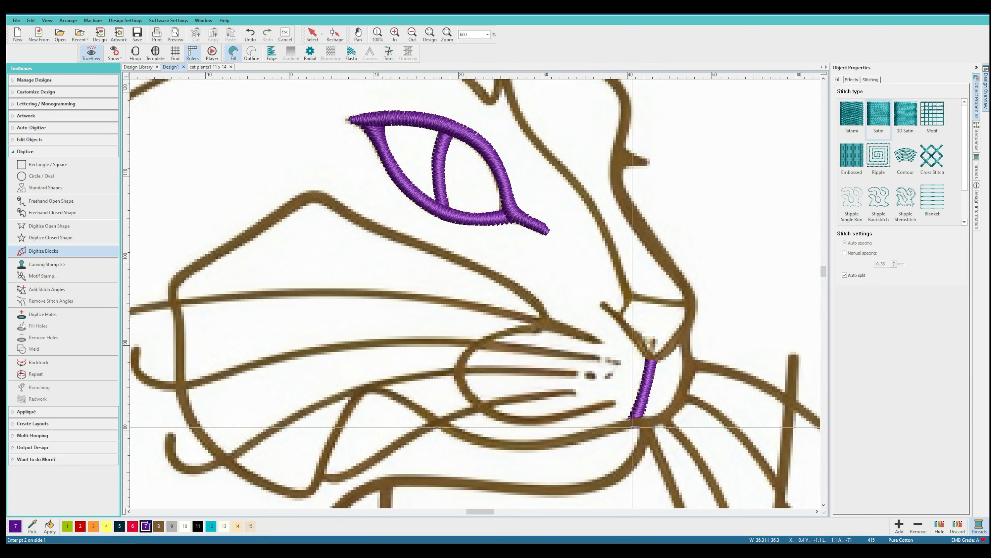
Digitize the curved mouth line as a satin block column about 23 mm wide, from the nose line's lower end back to the cheek
{"action": "left_click", "coordinate": [633, 427]}
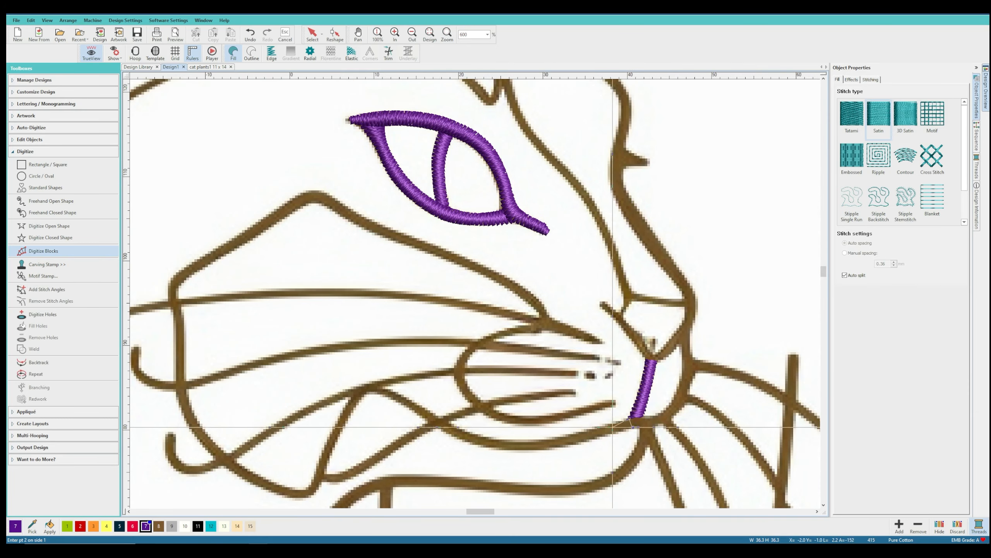
{"action": "left_click", "coordinate": [611, 423]}
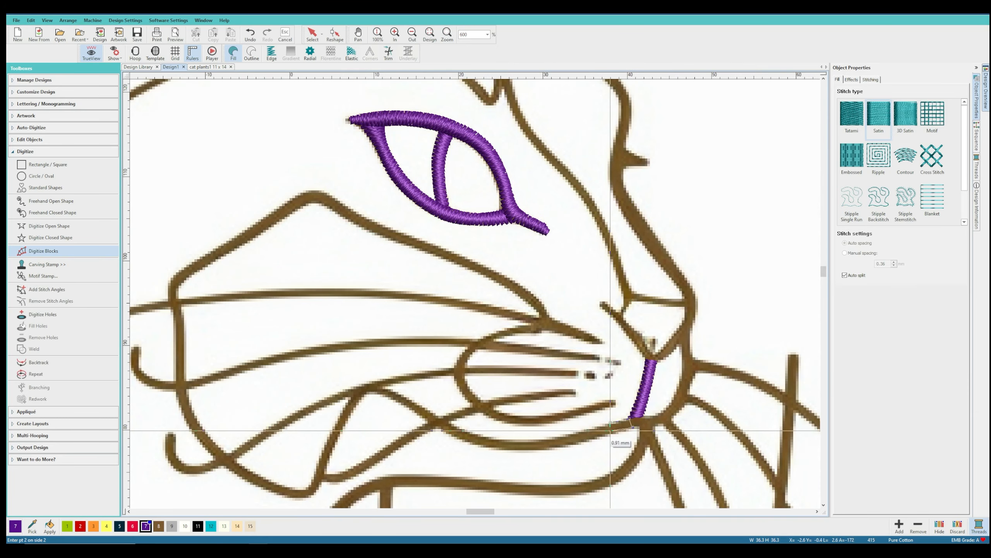
{"action": "left_click", "coordinate": [584, 432]}
{"action": "left_click", "coordinate": [586, 441]}
{"action": "left_click", "coordinate": [561, 436]}
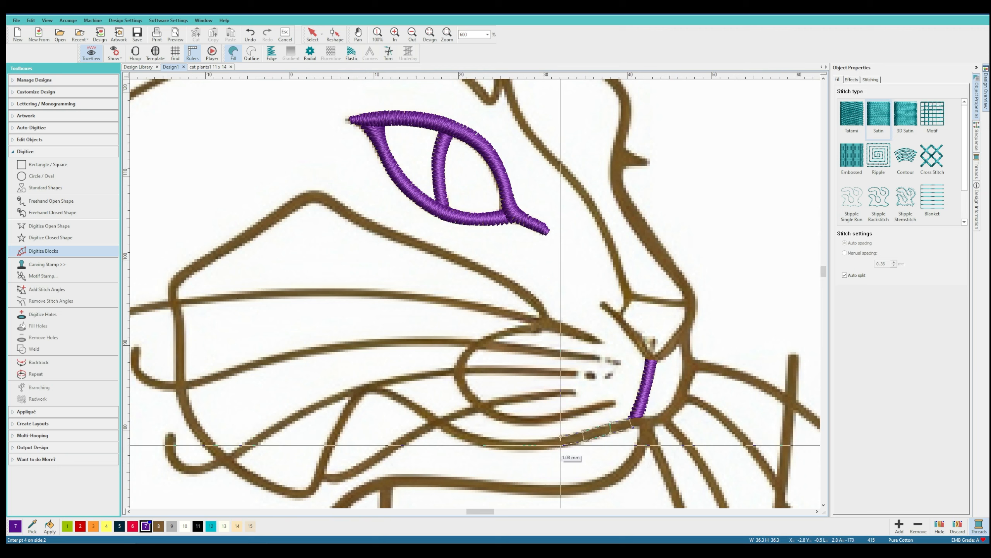
{"action": "left_click", "coordinate": [561, 444]}
{"action": "left_click", "coordinate": [521, 449]}
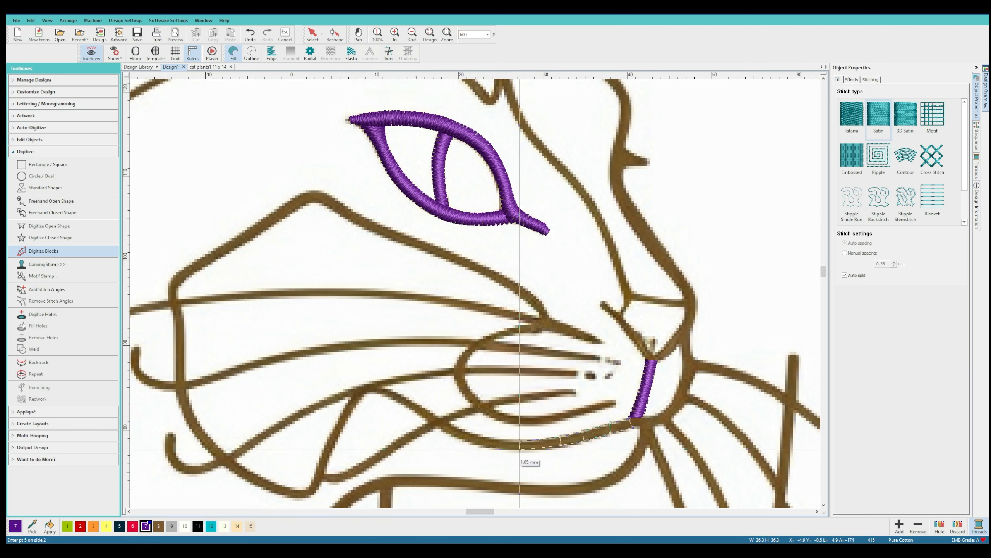
{"action": "left_click", "coordinate": [483, 436]}
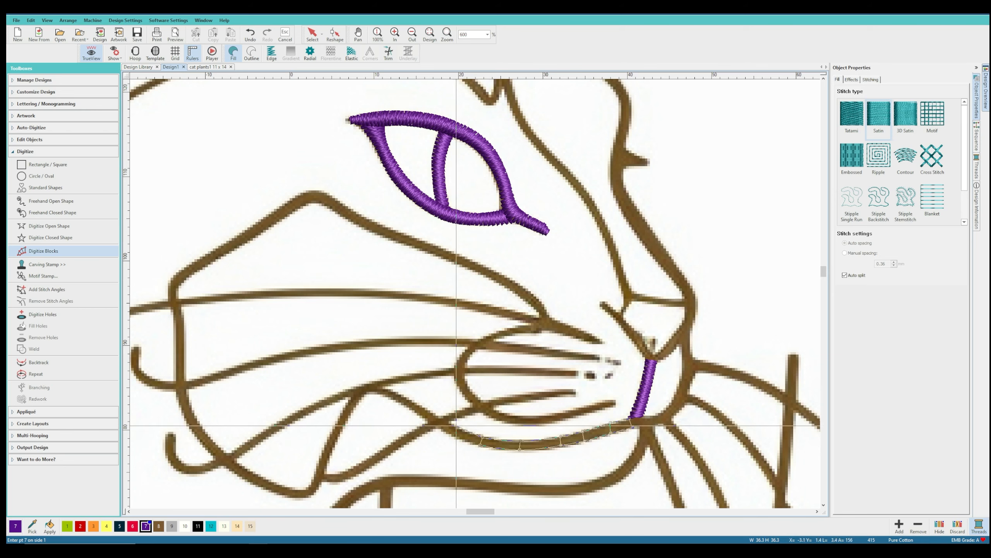
{"action": "left_click", "coordinate": [450, 422]}
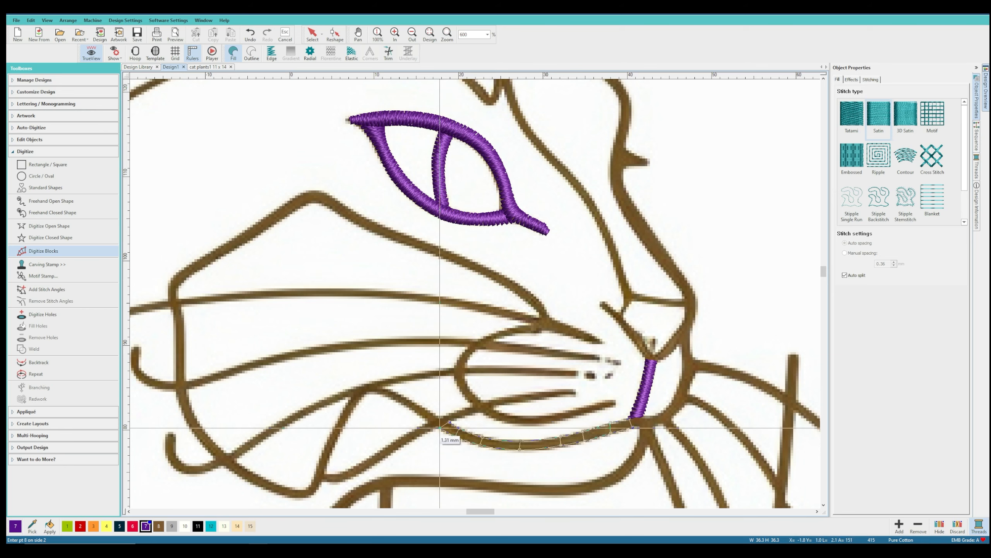
{"action": "left_click", "coordinate": [439, 427]}
{"action": "key", "text": "Return"}
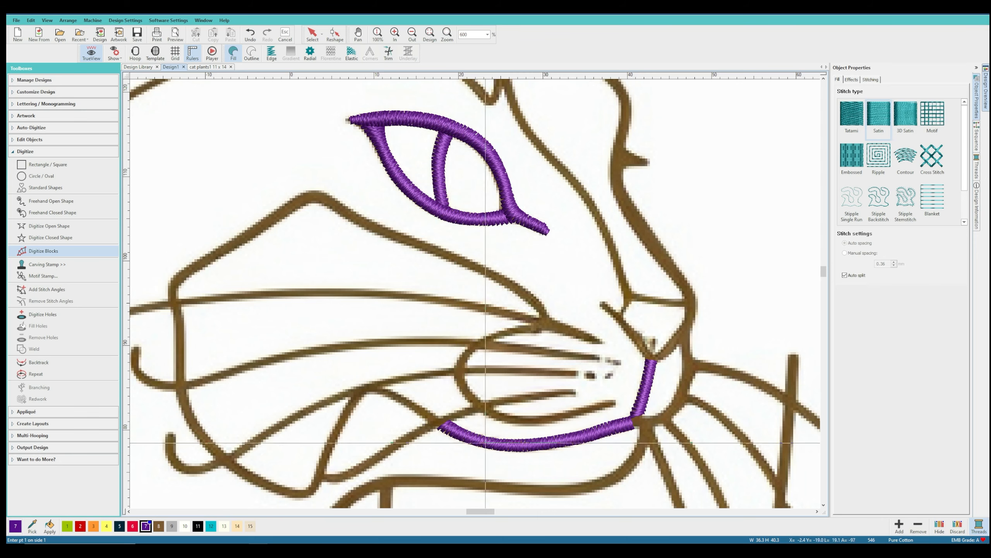
Try tracing the lowest curled whisker with Digitize Open Shape as a single run, from its muzzle tip to the curled end
{"action": "left_click_drag", "start_coordinate": [481, 514], "coordinate": [477, 513]}
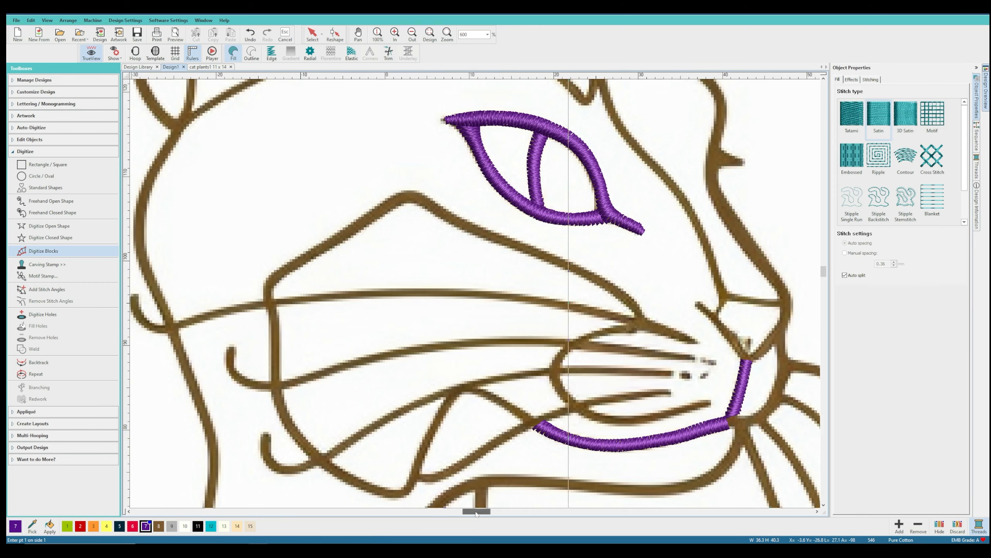
{"action": "left_click_drag", "start_coordinate": [825, 272], "coordinate": [824, 270]}
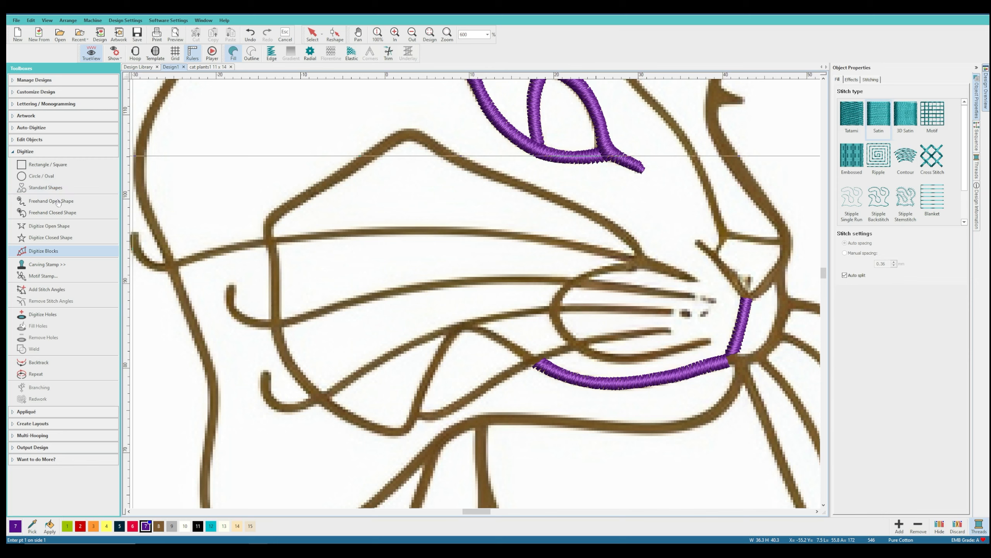
{"action": "left_click", "coordinate": [49, 226]}
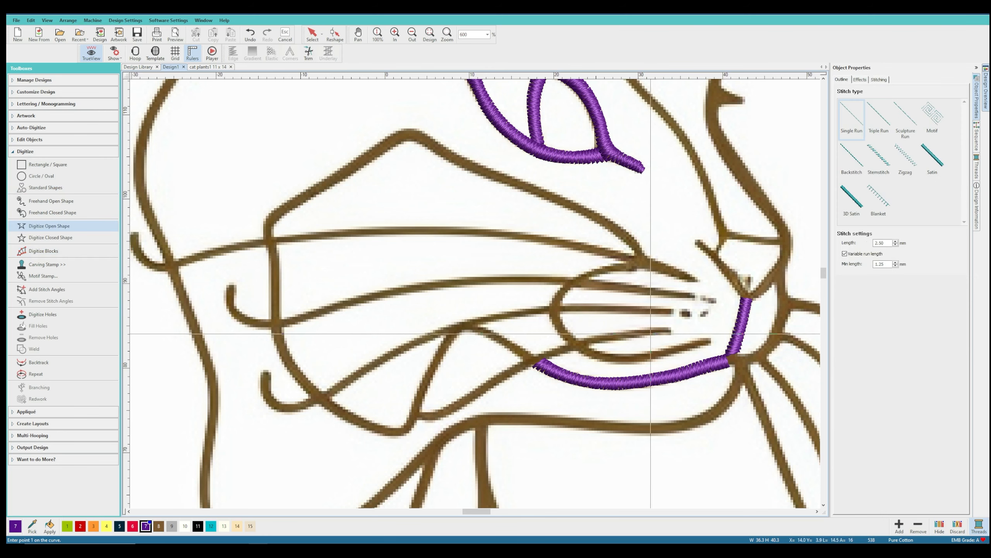
{"action": "left_click", "coordinate": [665, 311]}
{"action": "left_click", "coordinate": [536, 309]}
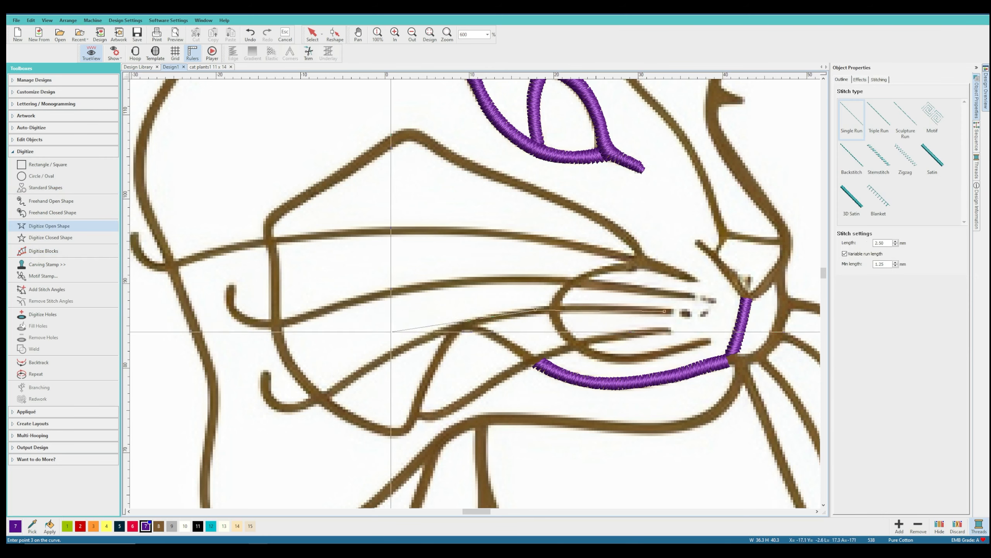
{"action": "left_click", "coordinate": [395, 353]}
{"action": "right_click", "coordinate": [288, 410]}
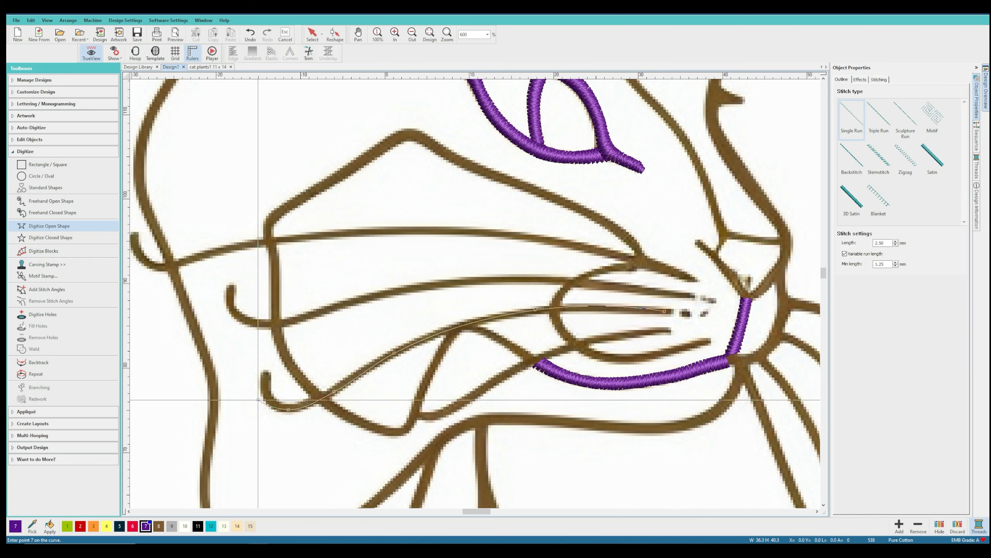
{"action": "right_click", "coordinate": [258, 400]}
{"action": "left_click", "coordinate": [255, 375]}
{"action": "key", "text": "Return"}
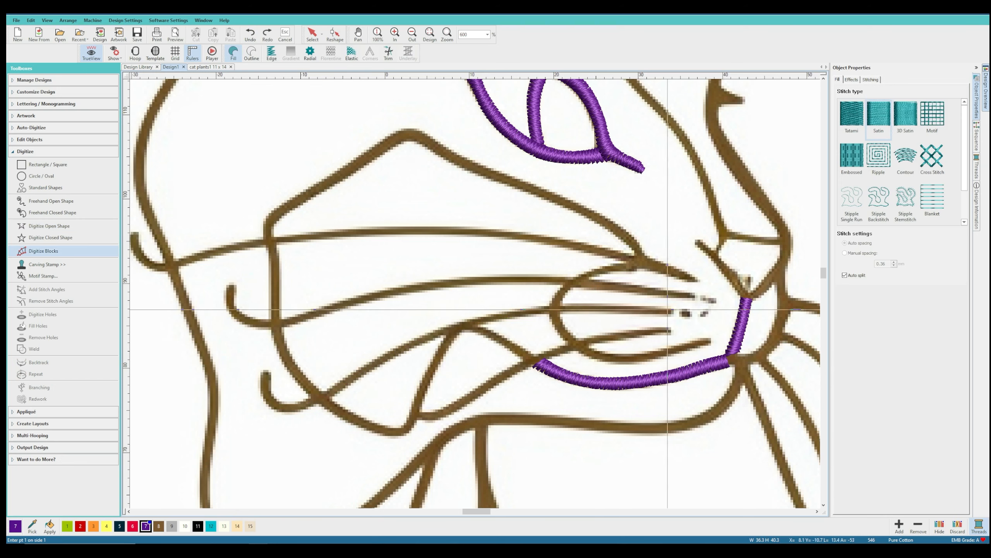
Digitize the lowest curled whisker as a satin block column about 48 mm wide, from its muzzle tip to the curled end
{"action": "left_click", "coordinate": [670, 310]}
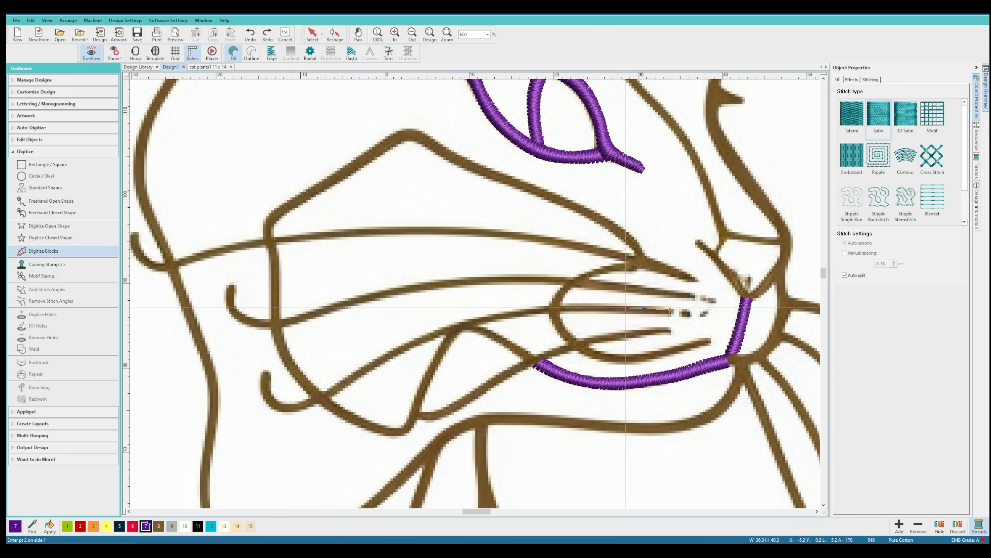
{"action": "left_click", "coordinate": [626, 308]}
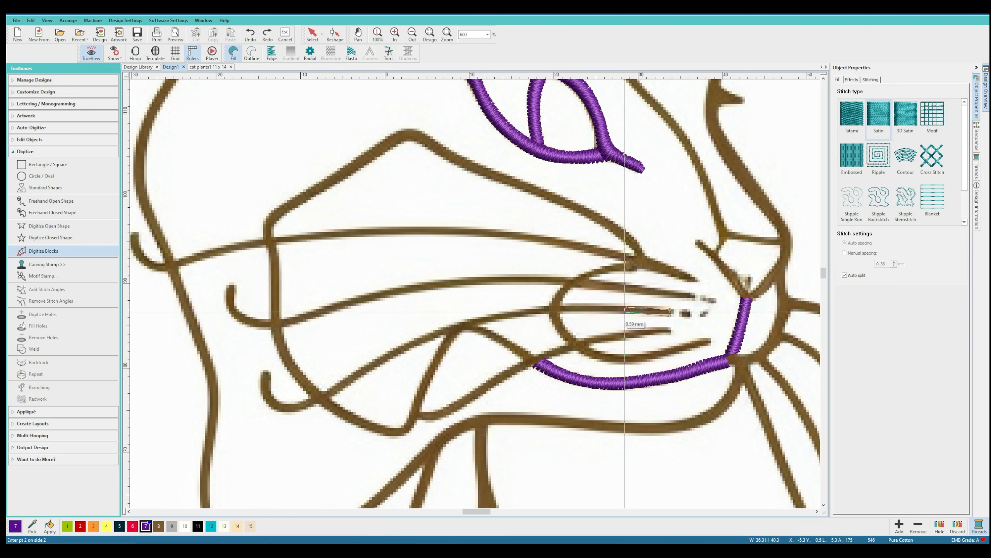
{"action": "left_click", "coordinate": [559, 309]}
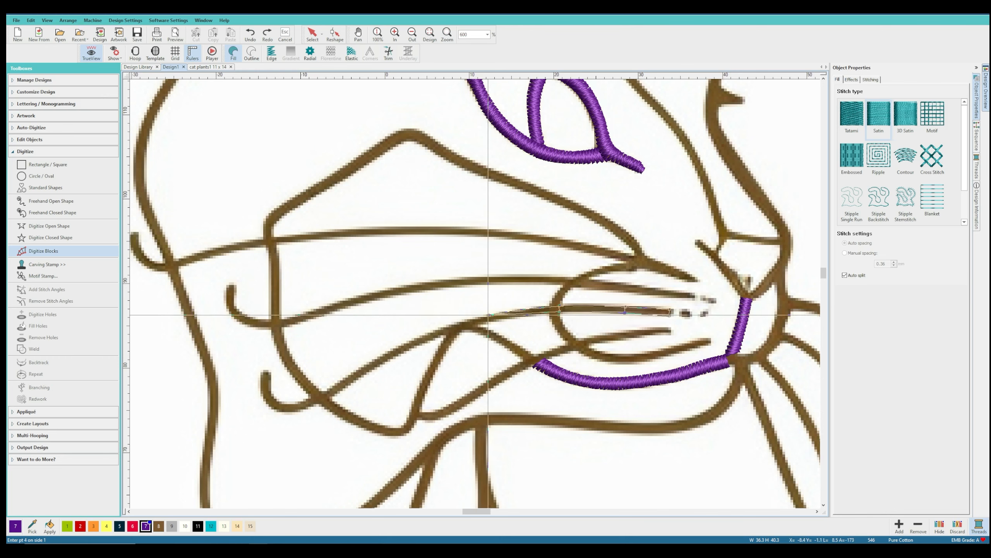
{"action": "left_click", "coordinate": [490, 316]}
{"action": "left_click", "coordinate": [437, 333]}
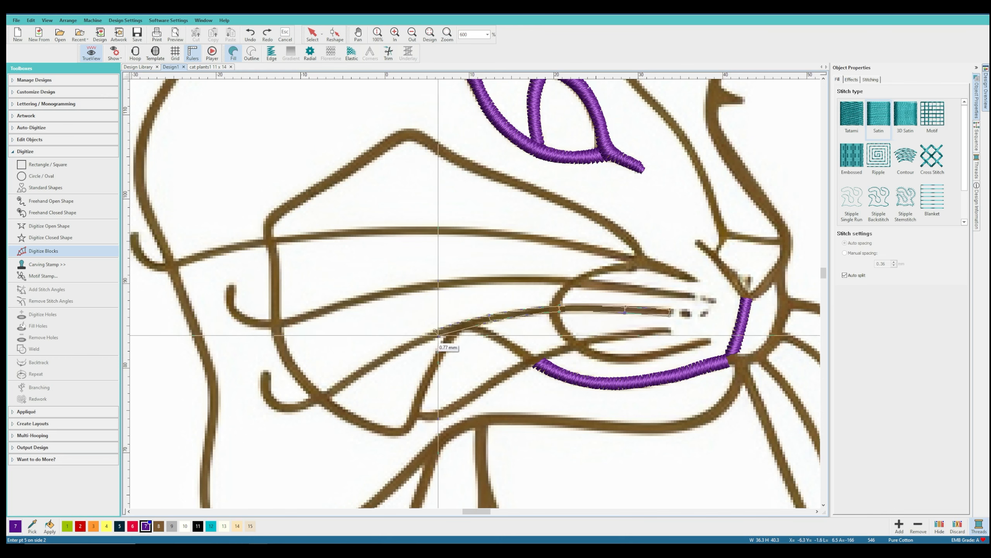
{"action": "left_click", "coordinate": [385, 356]}
{"action": "left_click", "coordinate": [336, 385]}
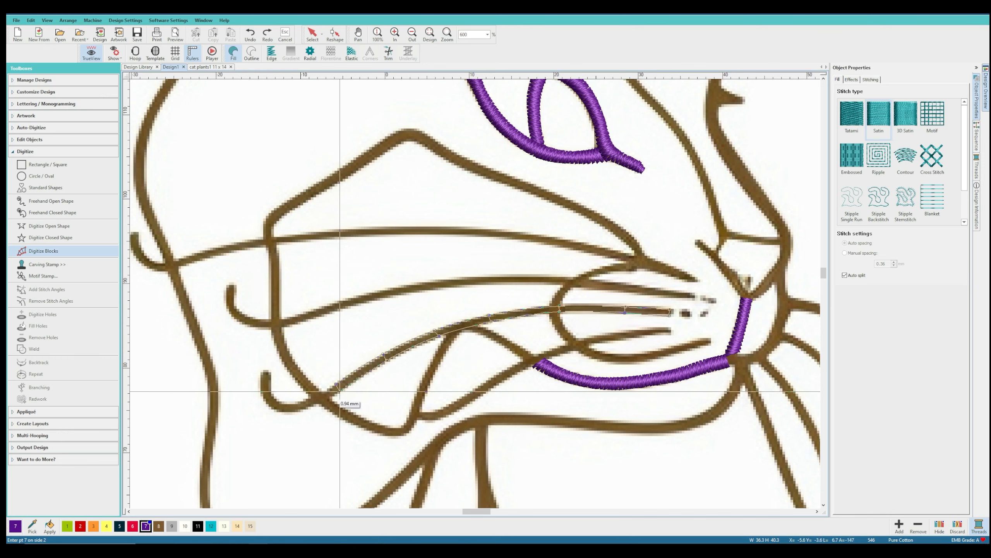
{"action": "left_click", "coordinate": [304, 399]}
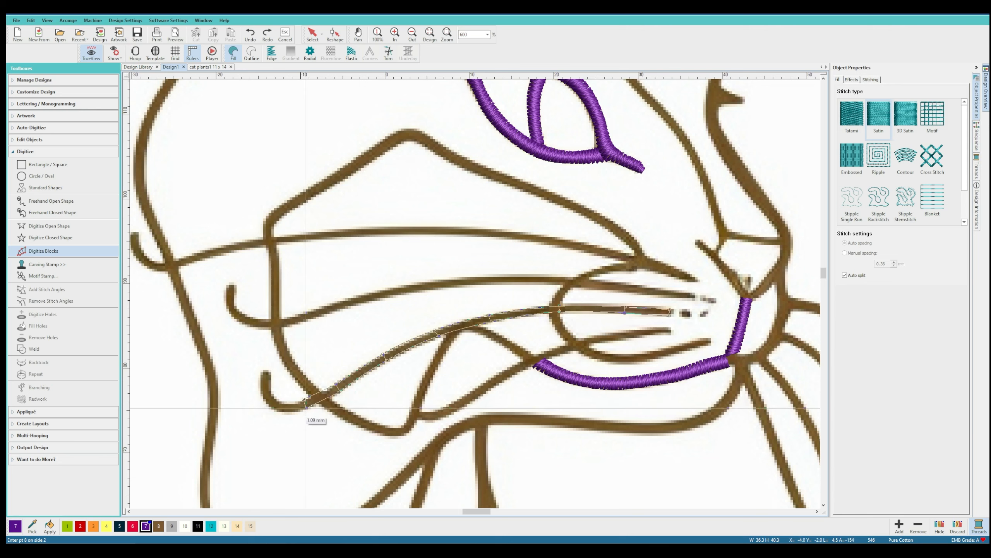
{"action": "left_click", "coordinate": [287, 404]}
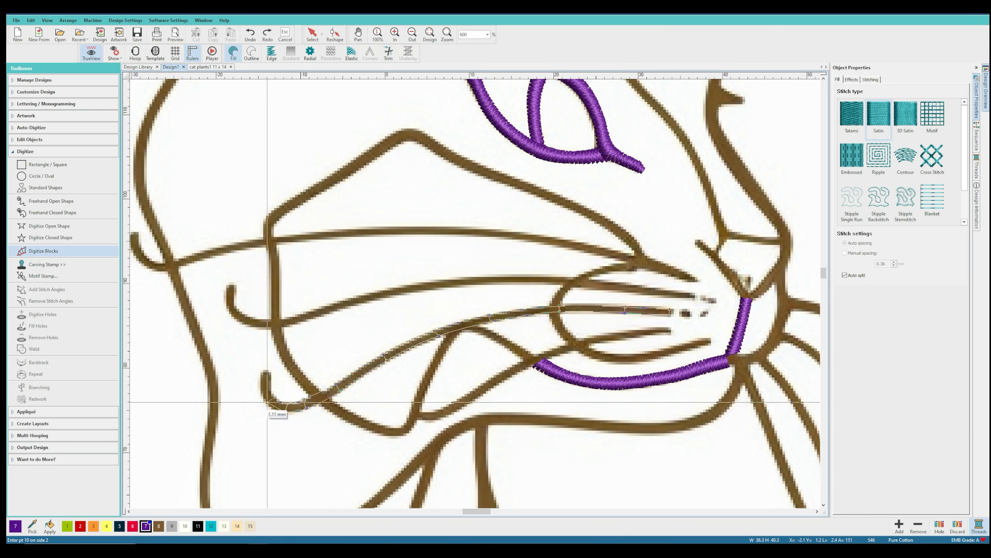
{"action": "left_click", "coordinate": [268, 384]}
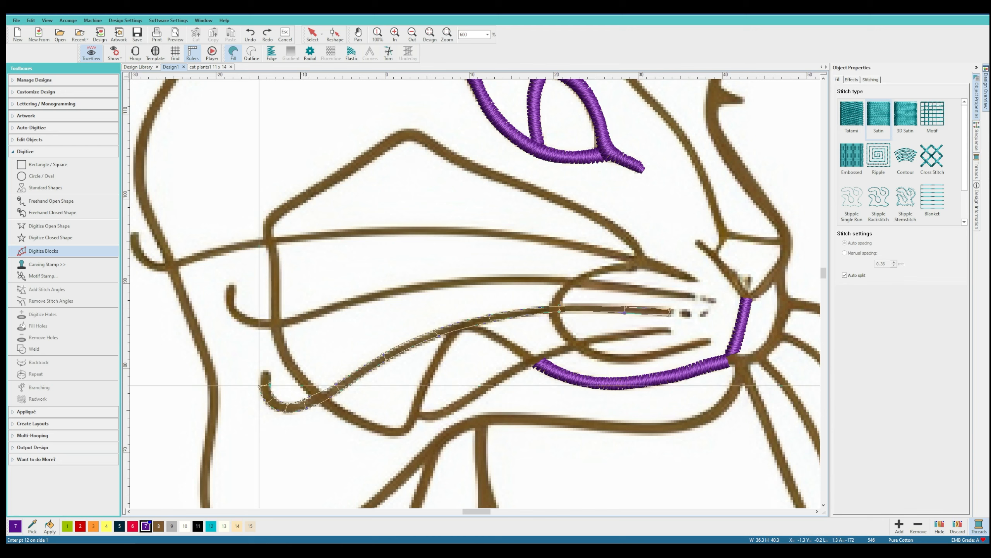
{"action": "left_click", "coordinate": [266, 370]}
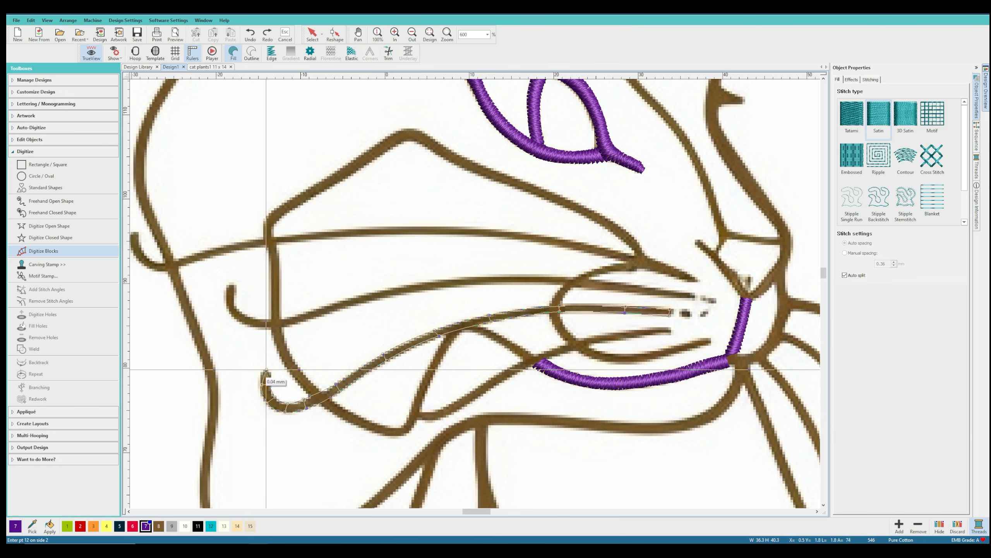
{"action": "key", "text": "Return"}
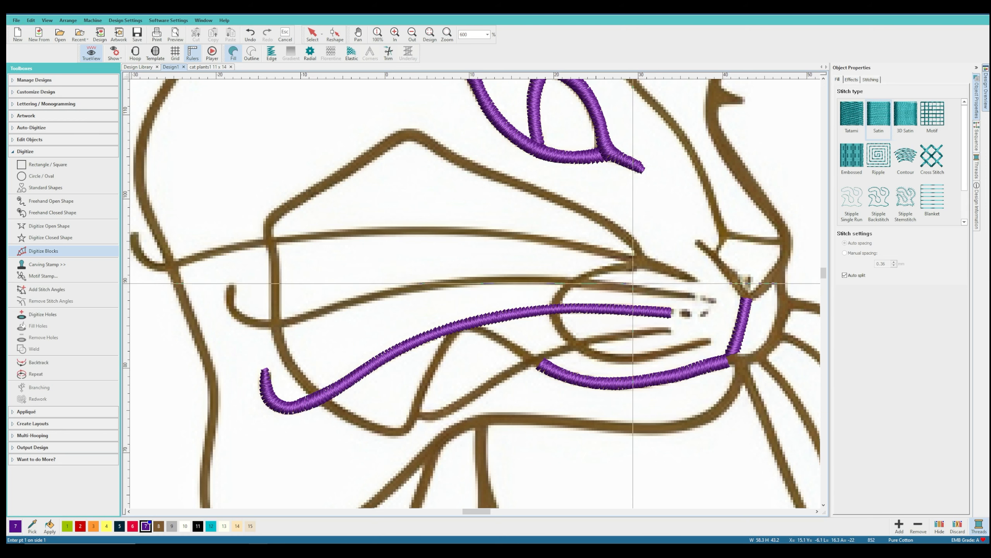
Digitize the upper muzzle arc as a satin block column about 10 mm wide and 5 mm high, ending at the lowest curled whisker
{"action": "left_click", "coordinate": [624, 263]}
{"action": "left_click", "coordinate": [632, 269]}
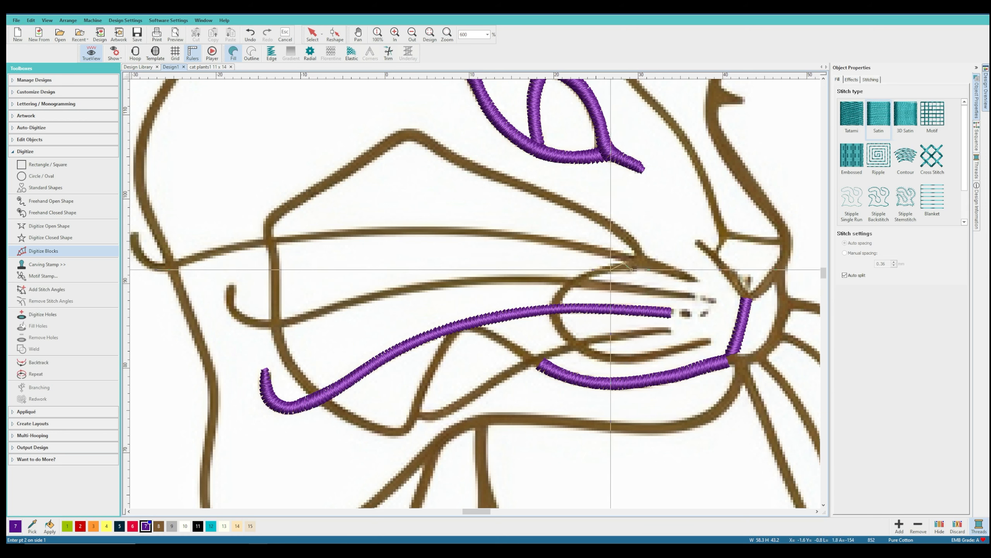
{"action": "left_click", "coordinate": [597, 268]}
{"action": "left_click", "coordinate": [601, 272]}
{"action": "left_click", "coordinate": [568, 278]}
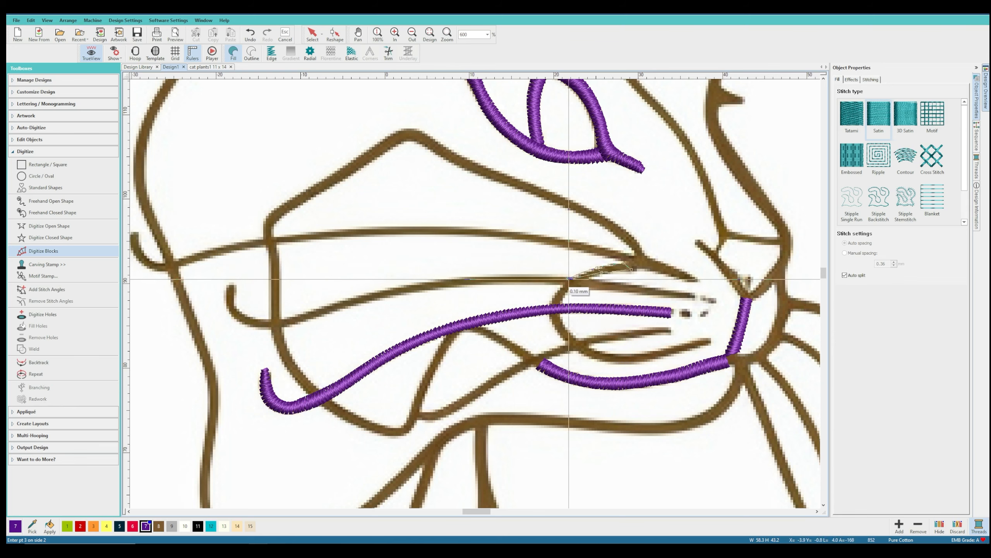
{"action": "left_click", "coordinate": [578, 284]}
{"action": "right_click", "coordinate": [565, 293]}
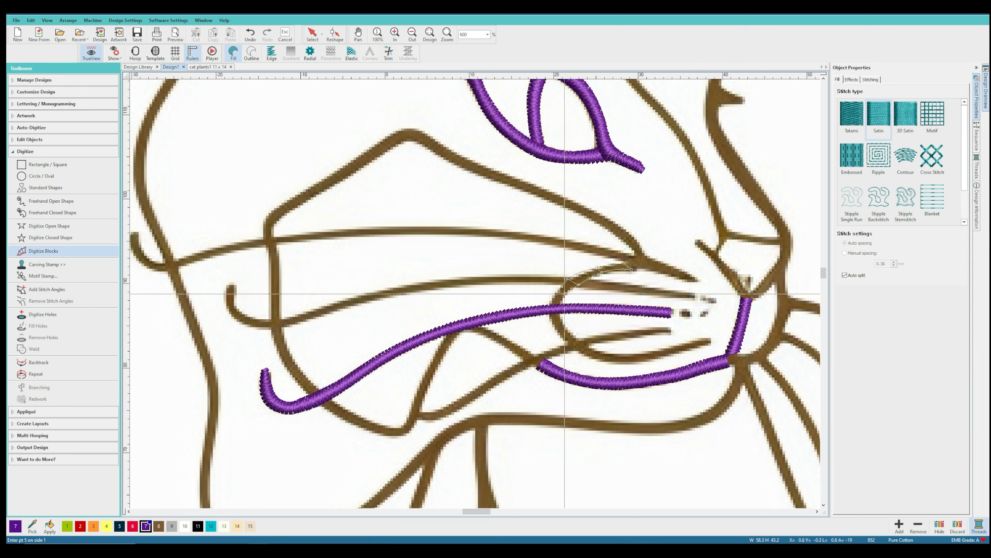
{"action": "right_click", "coordinate": [550, 303]}
{"action": "key", "text": "Return"}
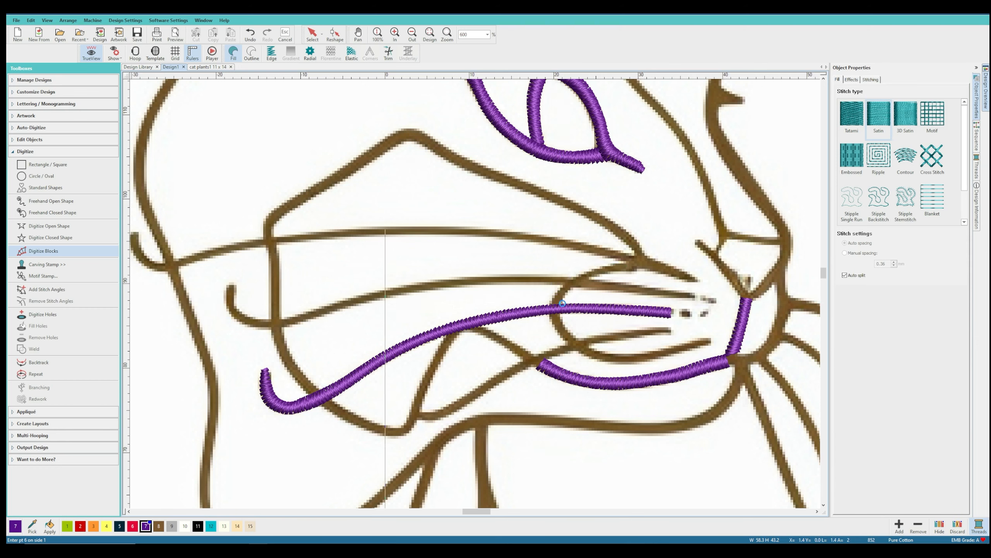
{"action": "key", "text": "h"}
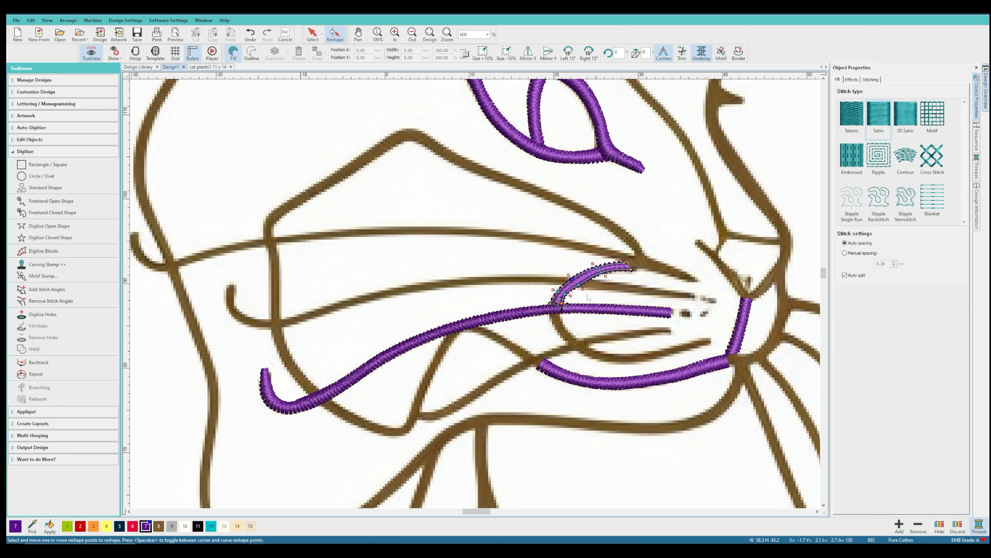
{"action": "key", "text": "Escape"}
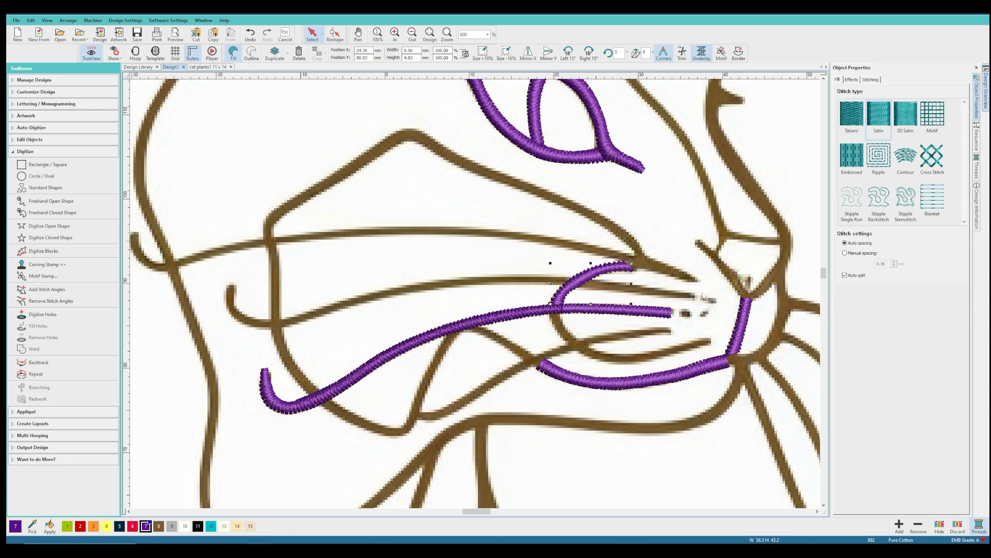
Digitize the rear cheek line as a satin block column about 17 mm high, from below the top whisker down to the lowest curled whisker
{"action": "left_click", "coordinate": [41, 250]}
{"action": "left_click", "coordinate": [270, 256]}
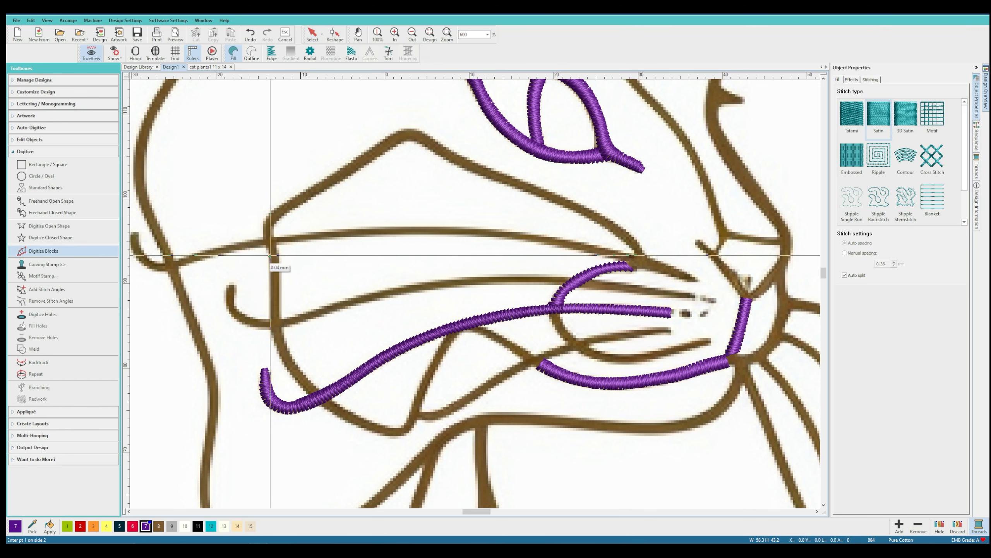
{"action": "left_click", "coordinate": [278, 254]}
{"action": "left_click", "coordinate": [270, 287]}
{"action": "left_click", "coordinate": [280, 287]}
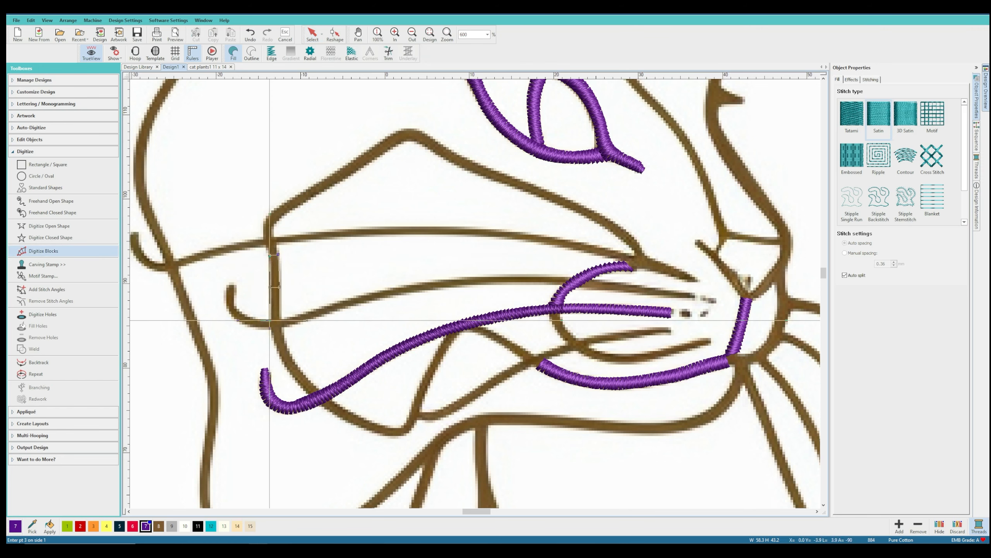
{"action": "left_click", "coordinate": [269, 321]}
{"action": "left_click", "coordinate": [280, 319]}
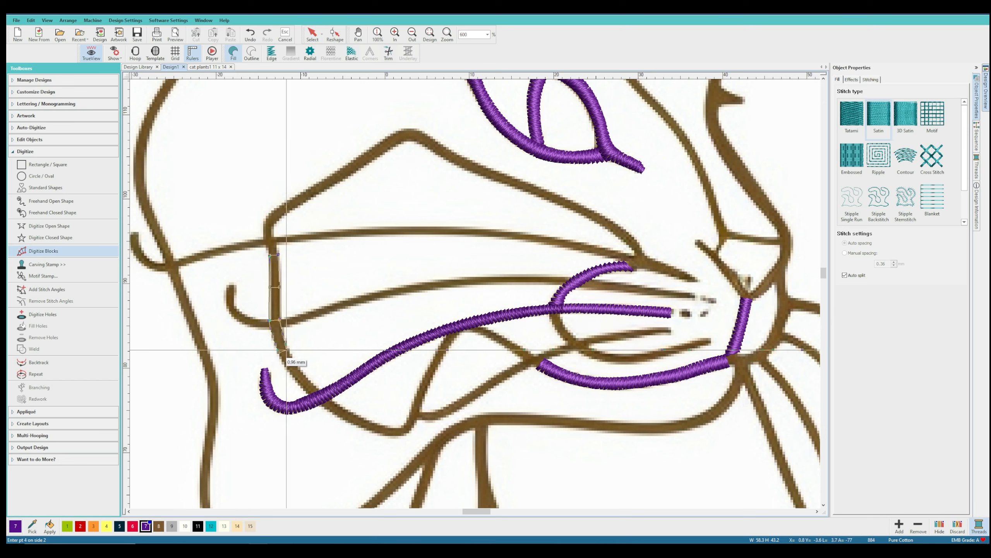
{"action": "left_click", "coordinate": [287, 350]}
{"action": "left_click", "coordinate": [309, 395]}
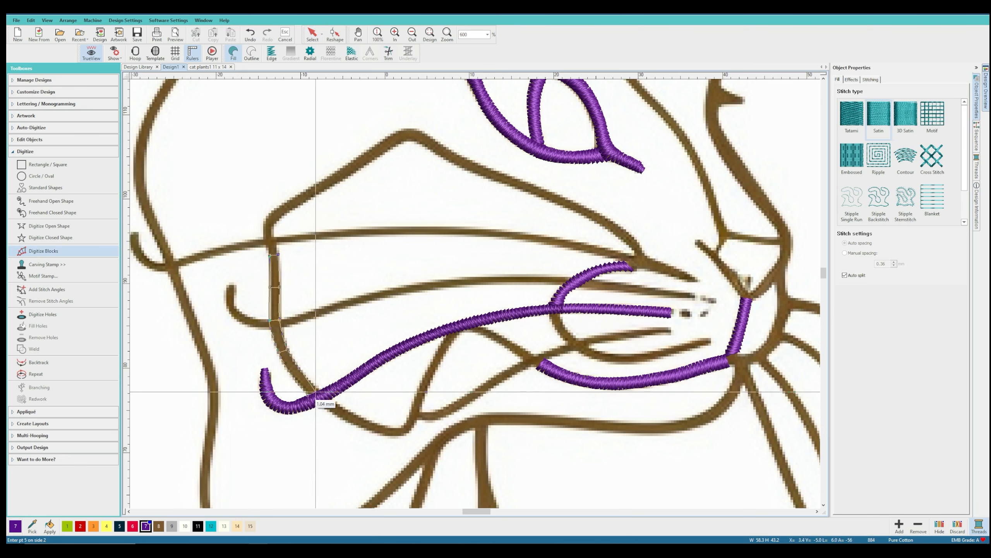
{"action": "left_click", "coordinate": [316, 391]}
{"action": "key", "text": "Return"}
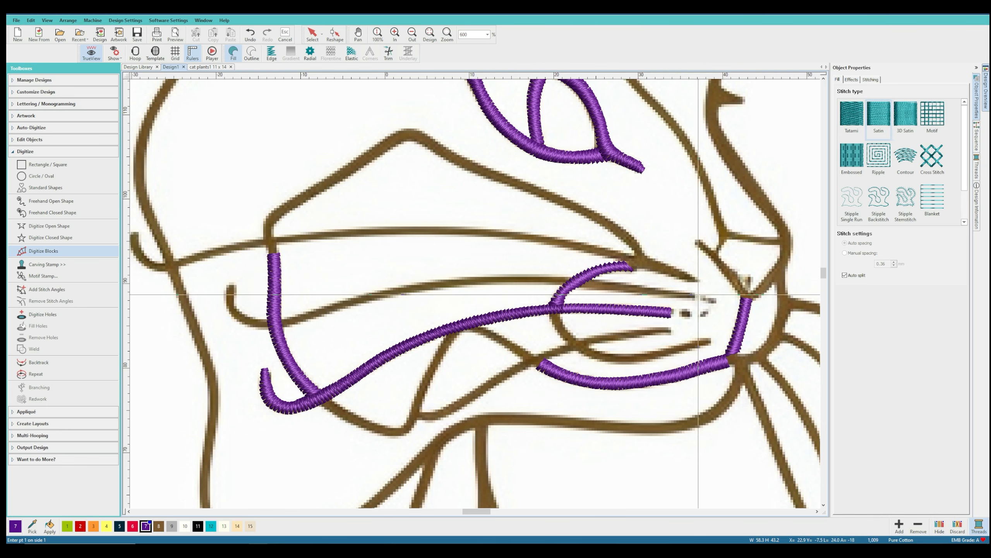
Digitize the front part of the middle whisker as a satin block column about 13 mm long, from its tip to the muzzle arc
{"action": "left_click", "coordinate": [695, 294]}
{"action": "left_click", "coordinate": [695, 297]}
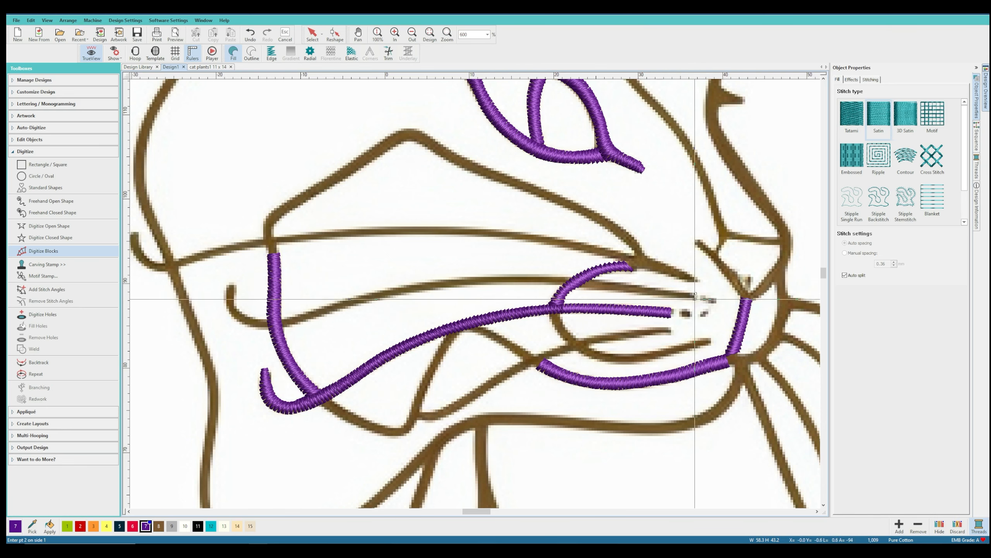
{"action": "left_click", "coordinate": [656, 288]}
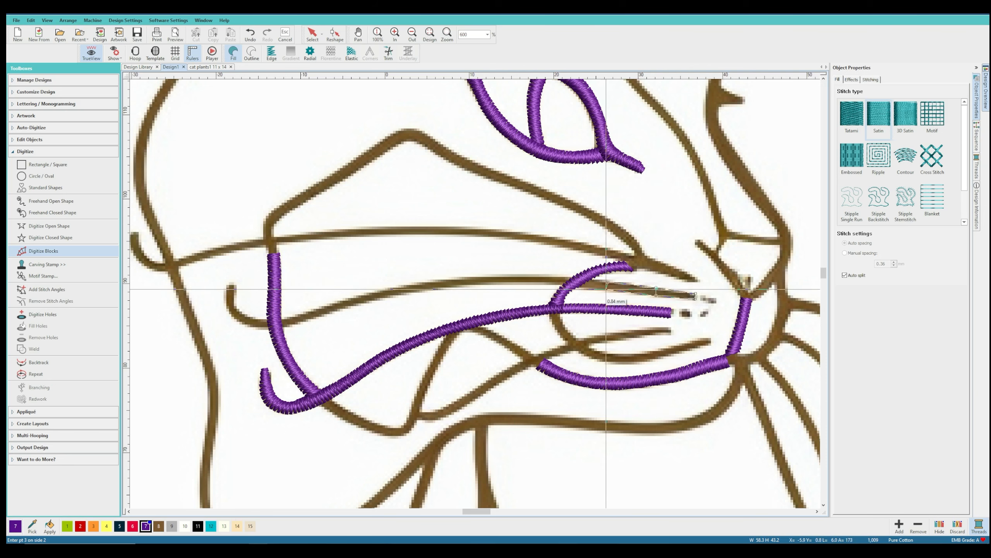
{"action": "left_click", "coordinate": [606, 285]}
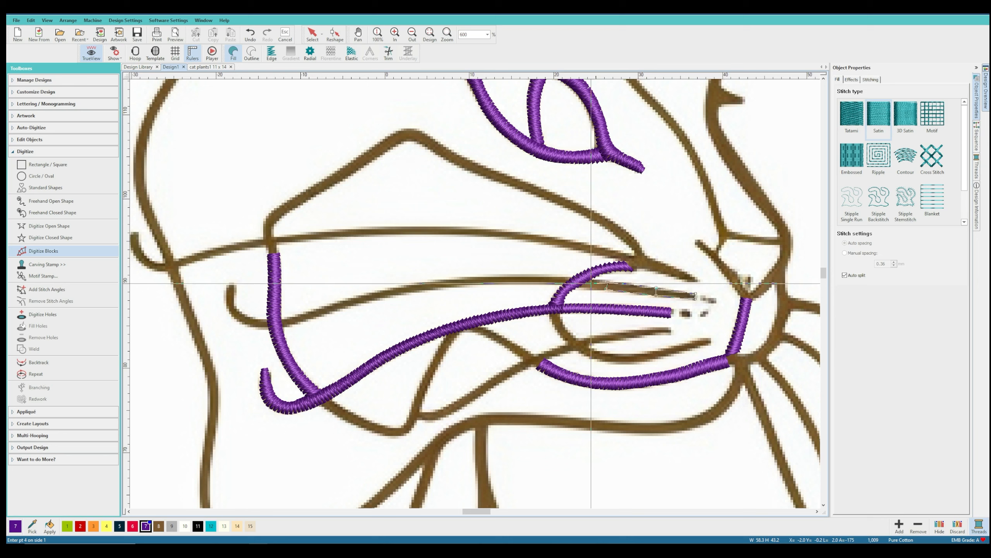
{"action": "left_click", "coordinate": [570, 283]}
{"action": "key", "text": "Return"}
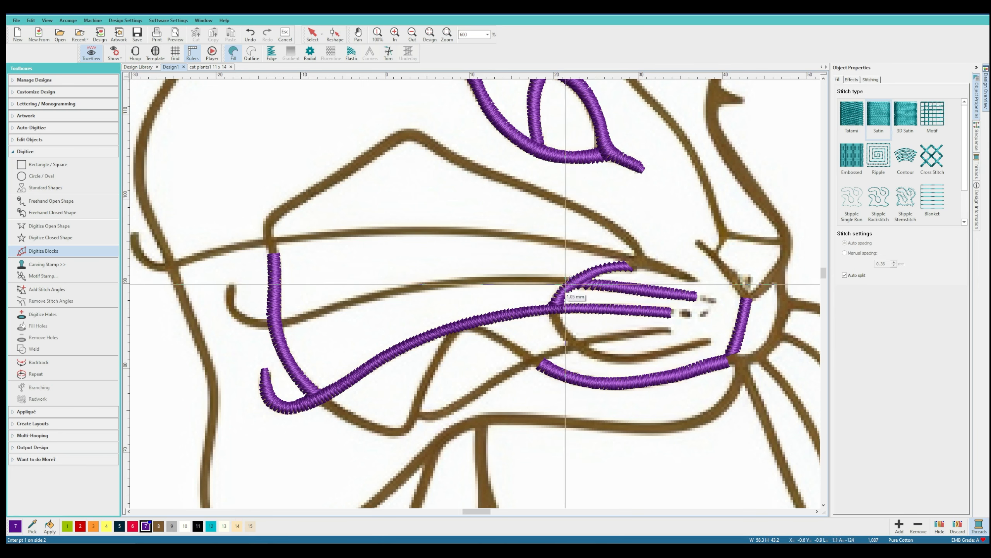
Digitize the middle whisker's long section as a satin block column about 33 mm wide, from the muzzle arc to the rear cheek line
{"action": "left_click", "coordinate": [564, 284]}
{"action": "left_click", "coordinate": [522, 276]}
{"action": "left_click", "coordinate": [522, 282]}
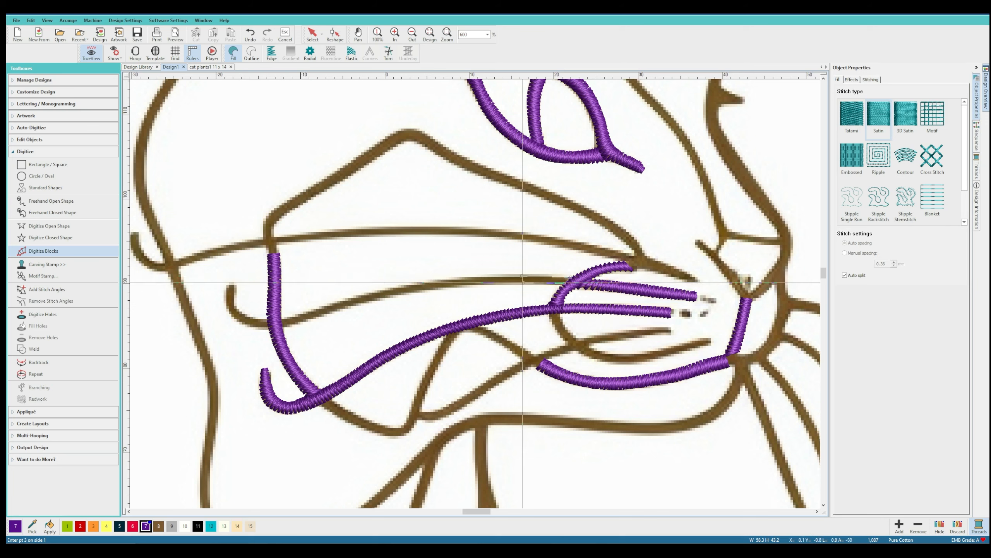
{"action": "left_click", "coordinate": [435, 279]}
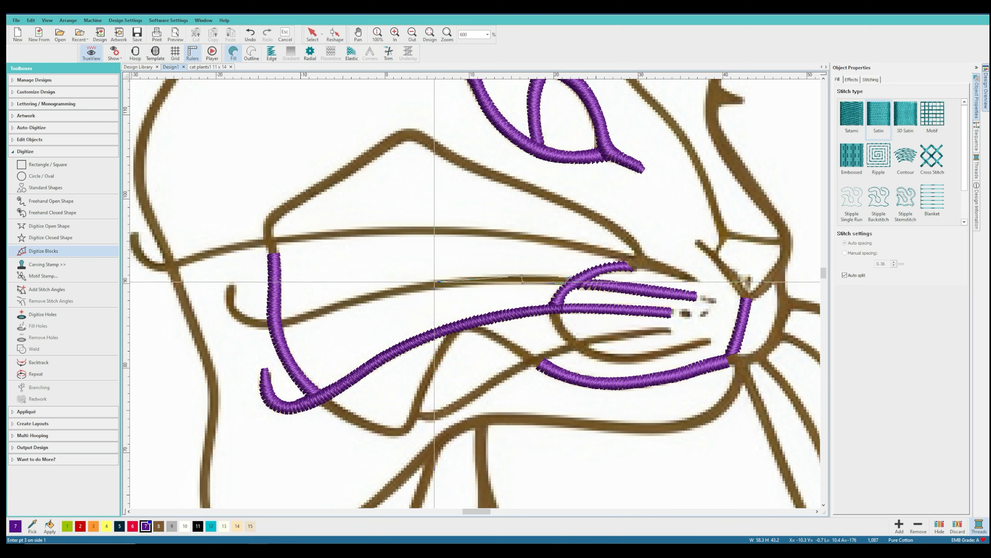
{"action": "left_click", "coordinate": [435, 288]}
{"action": "left_click", "coordinate": [354, 298]}
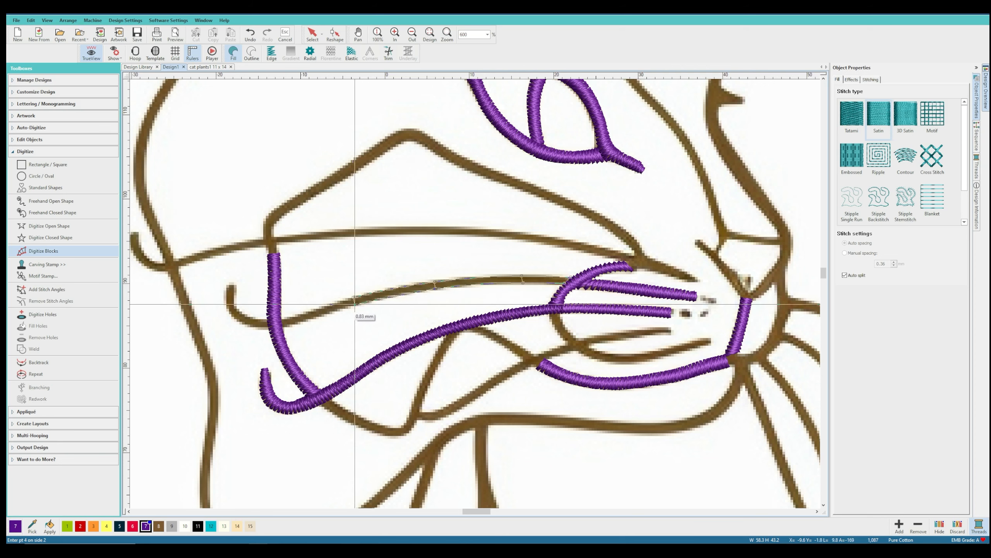
{"action": "left_click", "coordinate": [354, 304]}
{"action": "left_click", "coordinate": [304, 313]}
{"action": "left_click", "coordinate": [306, 320]}
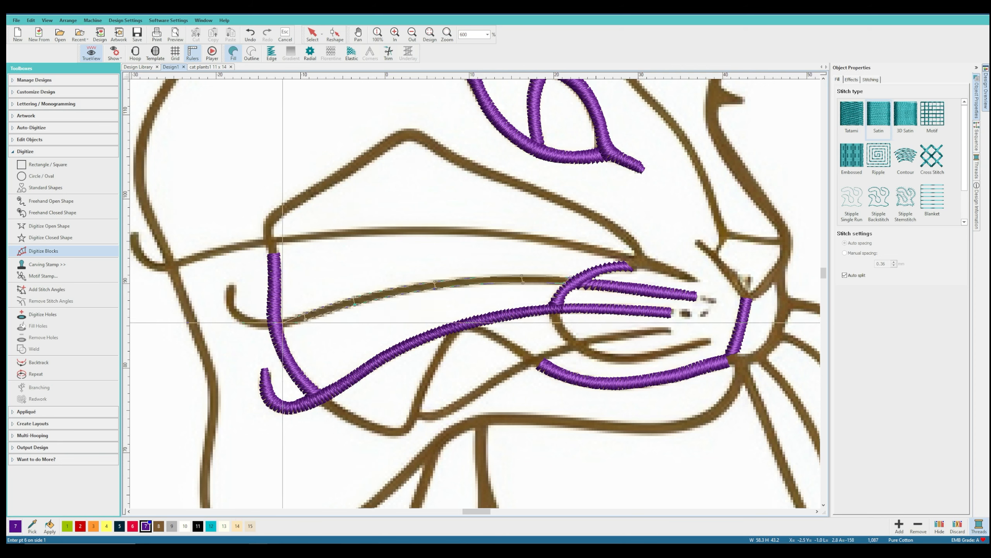
{"action": "left_click", "coordinate": [283, 327]}
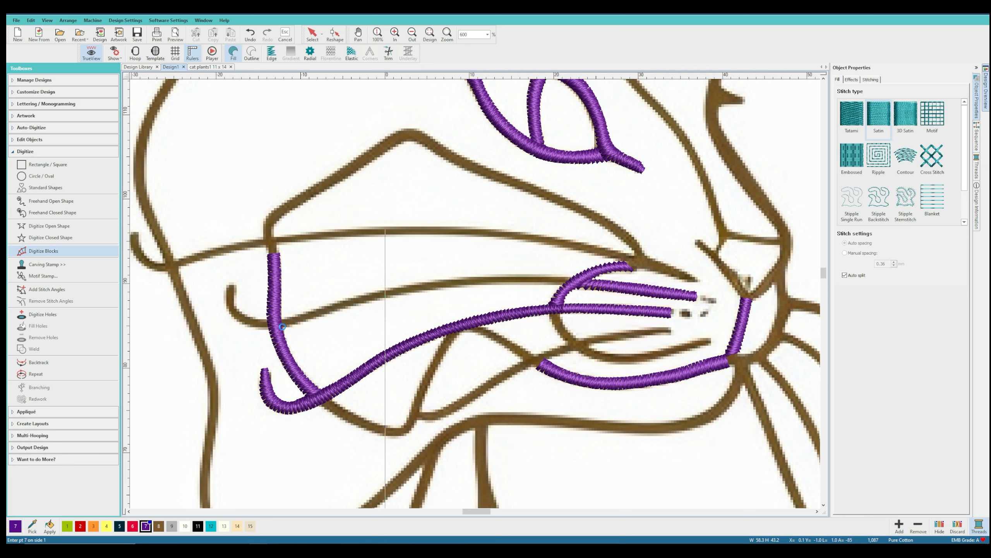
{"action": "key", "text": "Return"}
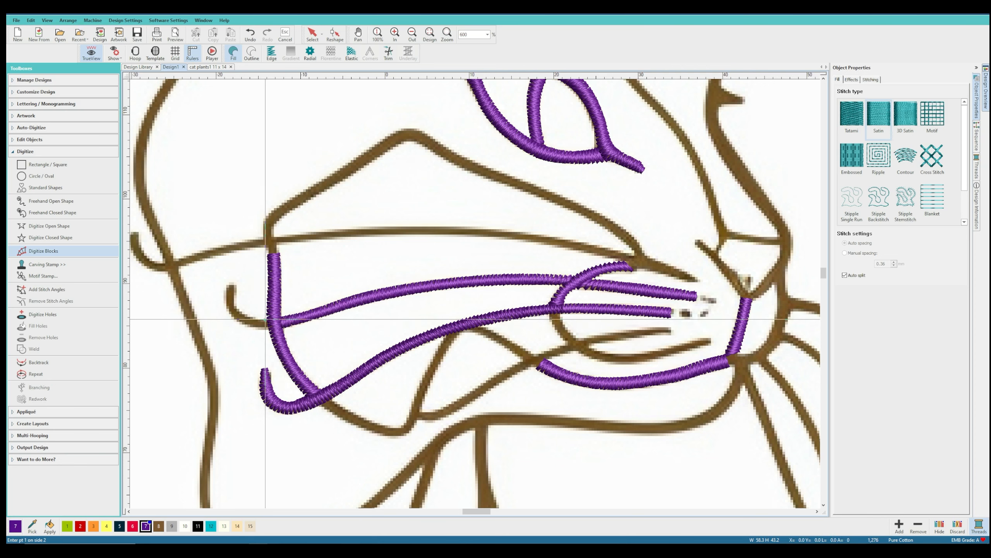
Digitize the middle whisker's curled end as a satin block column, from the rear cheek line to the curl's tip
{"action": "left_click", "coordinate": [252, 318]}
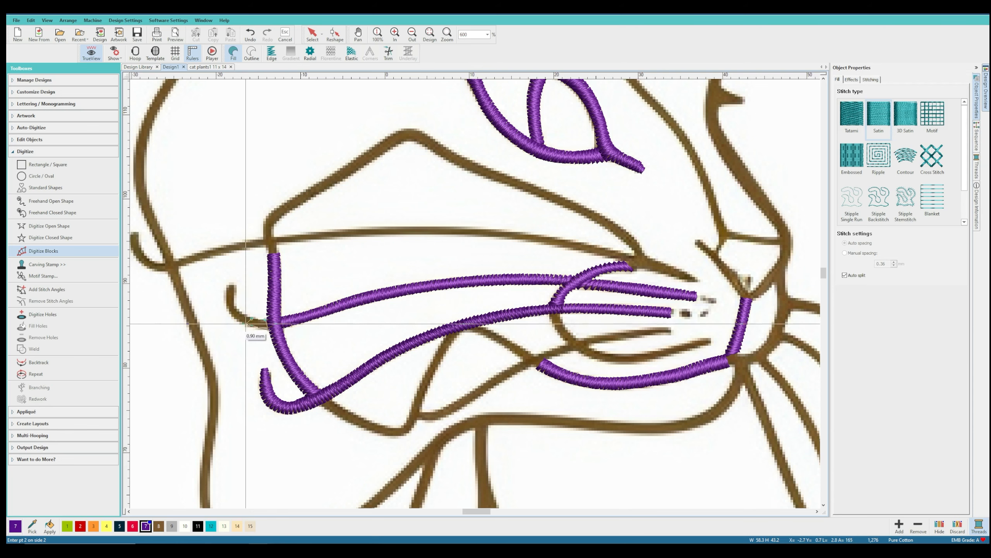
{"action": "left_click", "coordinate": [246, 324]}
{"action": "left_click", "coordinate": [239, 309]}
{"action": "left_click", "coordinate": [230, 312]}
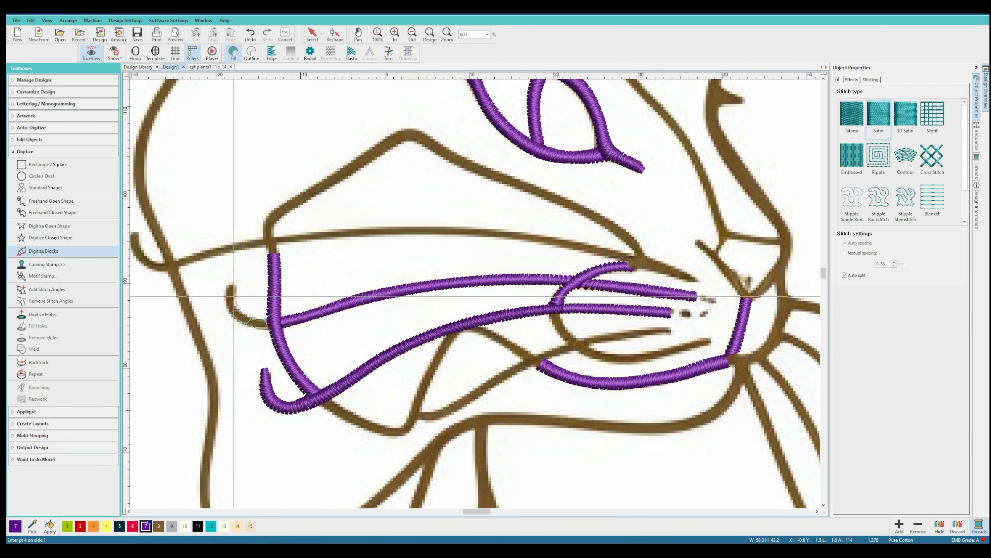
{"action": "left_click", "coordinate": [229, 284]}
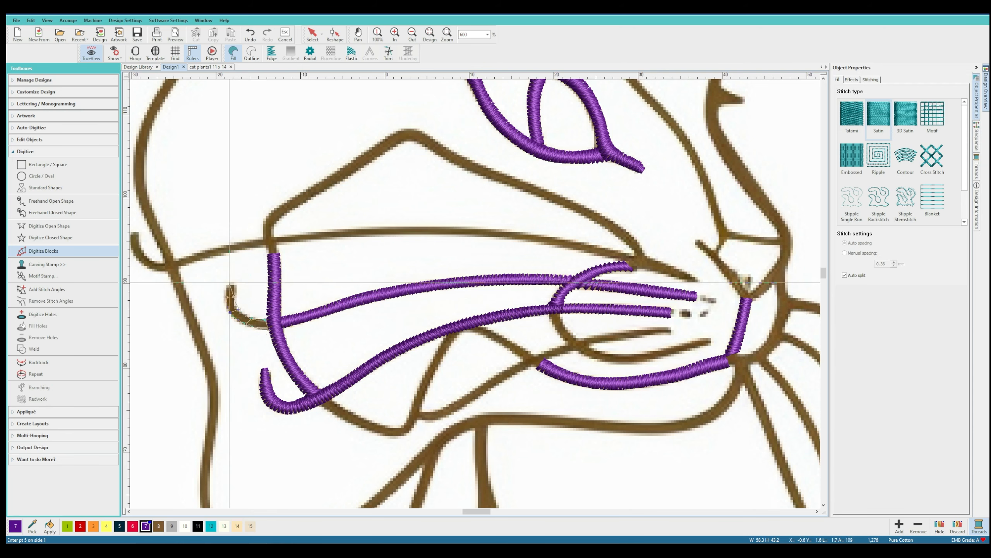
{"action": "key", "text": "Return"}
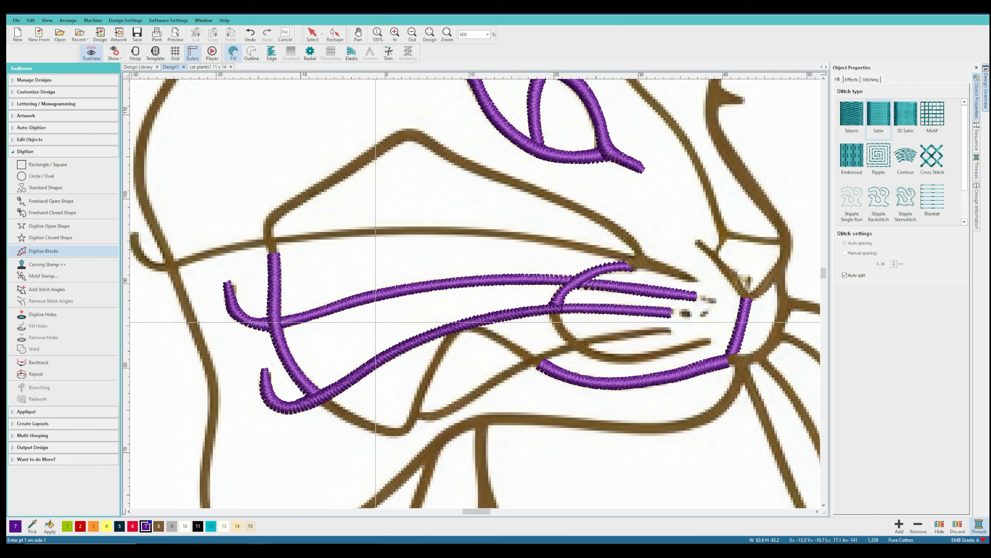
Examine the digitized whisker, cheek and muzzle columns with the artwork hidden and shown, close up and from farther out
{"action": "key", "text": "d"}
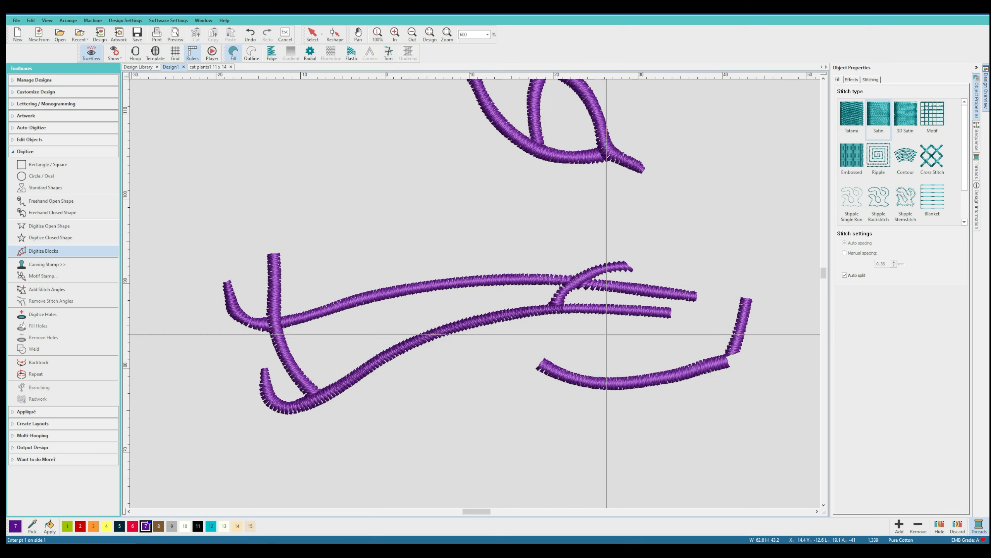
{"action": "left_click", "coordinate": [315, 38]}
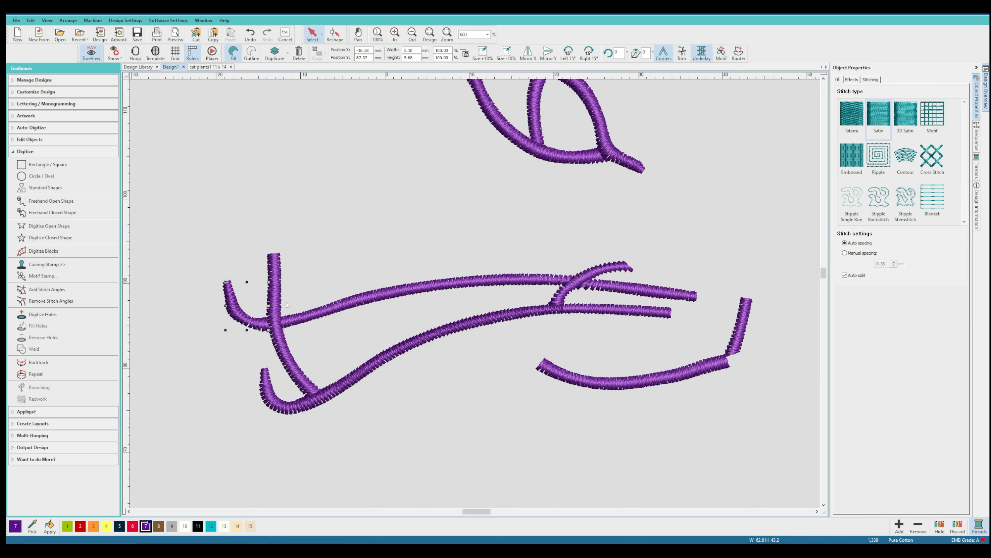
{"action": "left_click", "coordinate": [373, 328]}
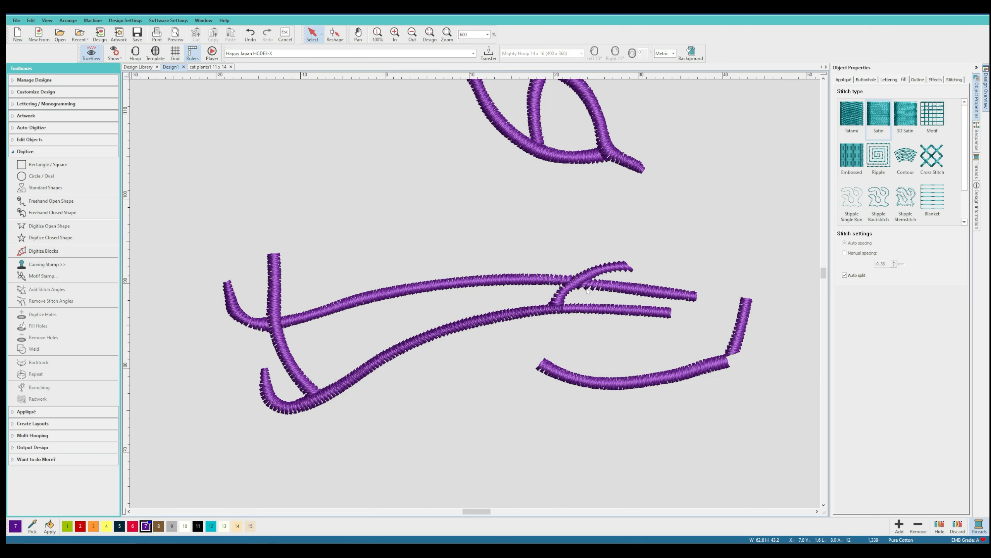
{"action": "key", "text": "d"}
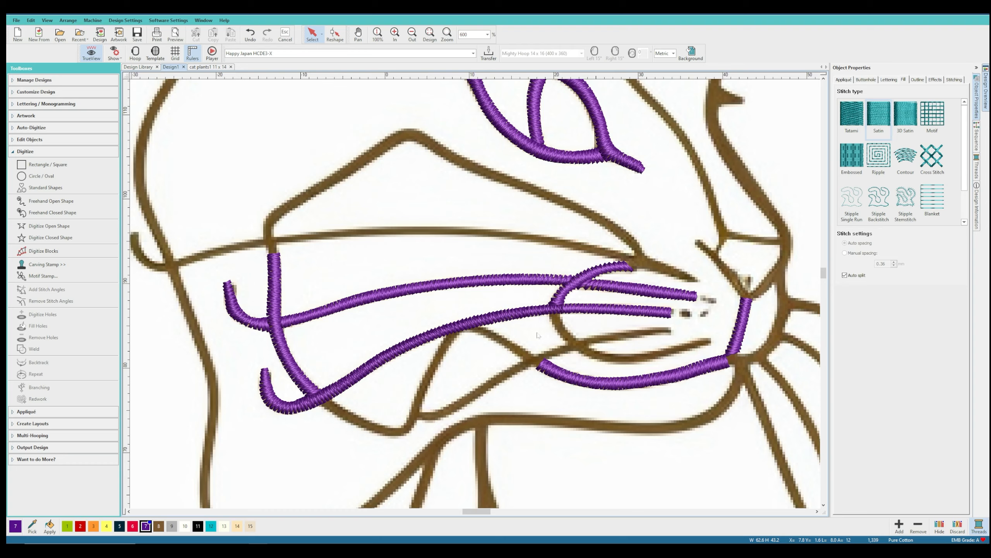
{"action": "key", "text": "d"}
{"action": "scroll", "coordinate": [519, 310], "scroll_direction": "down", "scroll_amount": 2}
{"action": "scroll", "coordinate": [562, 290], "scroll_direction": "down", "scroll_amount": 1}
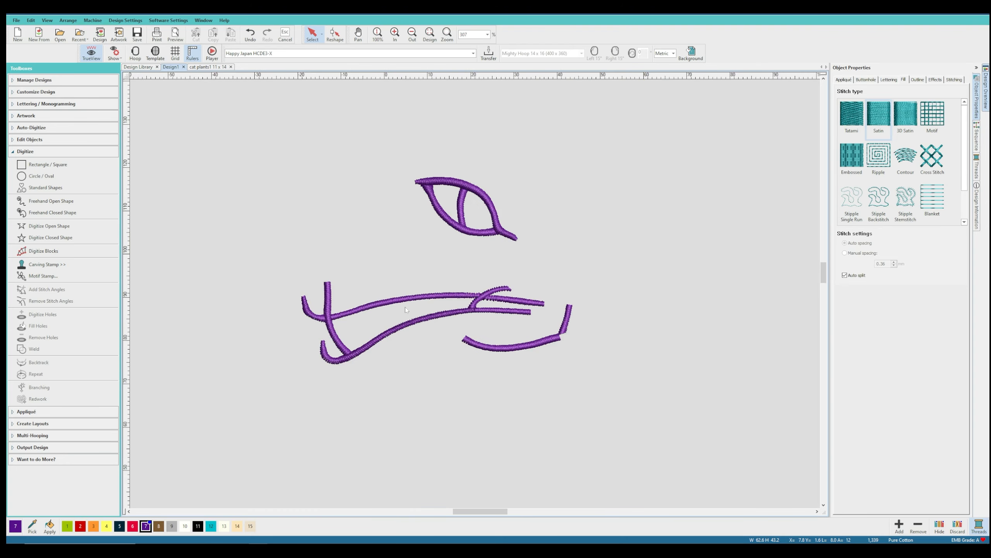
{"action": "key", "text": "d"}
{"action": "scroll", "coordinate": [475, 296], "scroll_direction": "up", "scroll_amount": 2}
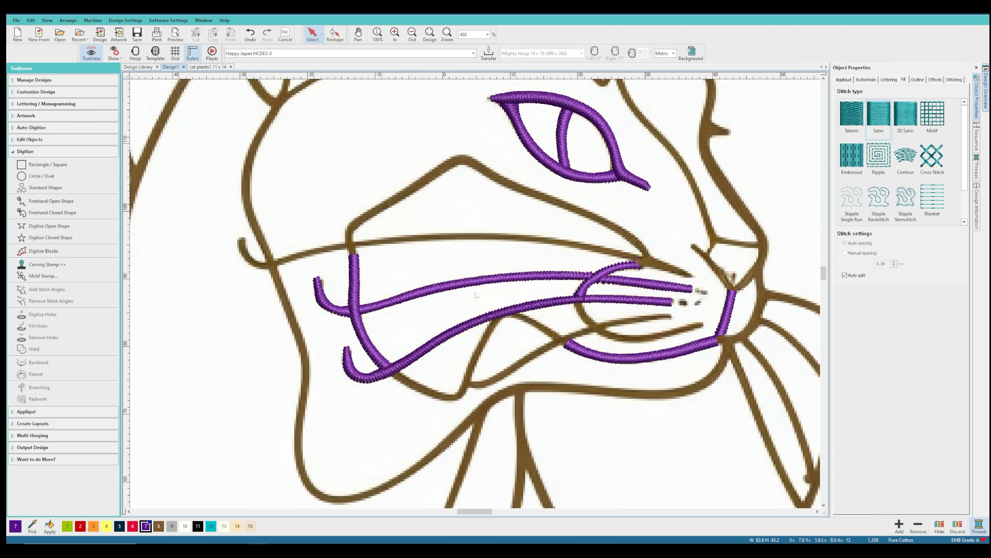
{"action": "scroll", "coordinate": [475, 295], "scroll_direction": "down", "scroll_amount": 3}
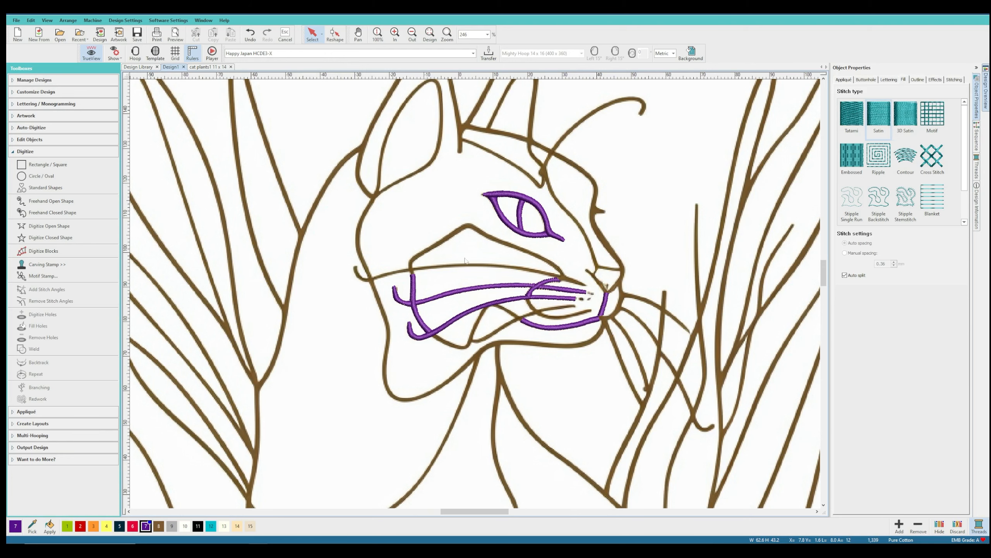
{"action": "scroll", "coordinate": [465, 261], "scroll_direction": "up", "scroll_amount": 3}
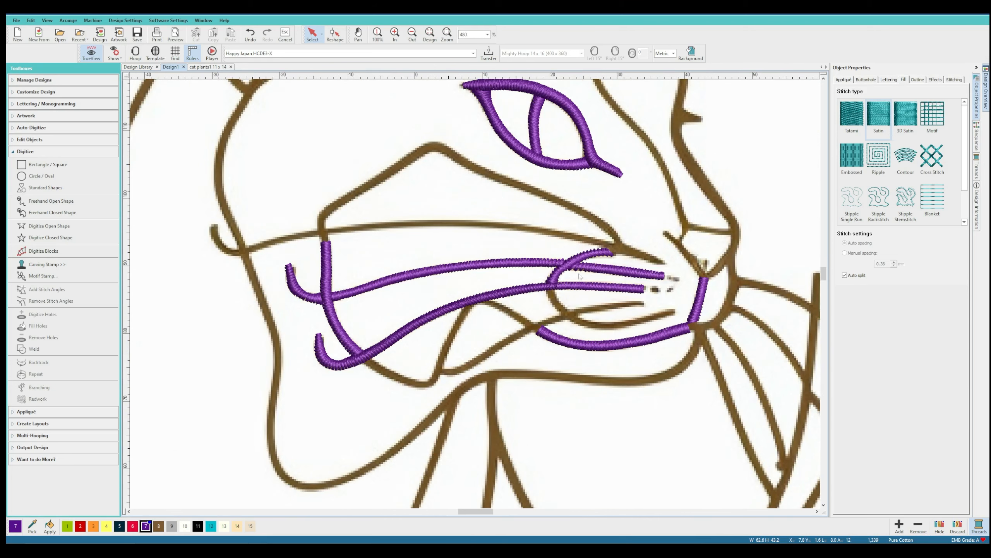
Delete the whisker, rear cheek line and muzzle arc columns, keeping the eye and mouth objects
{"action": "left_click", "coordinate": [580, 273]}
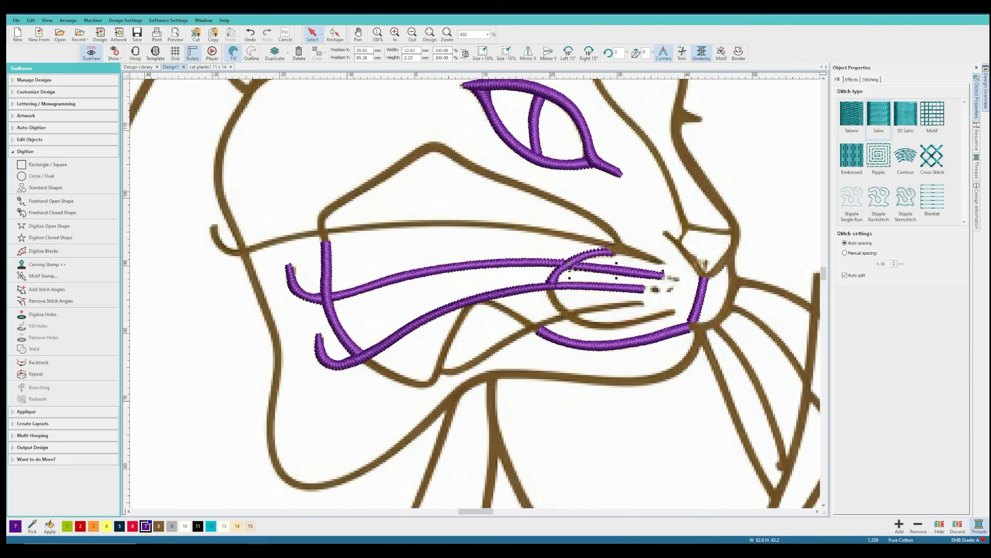
{"action": "key", "text": "Delete"}
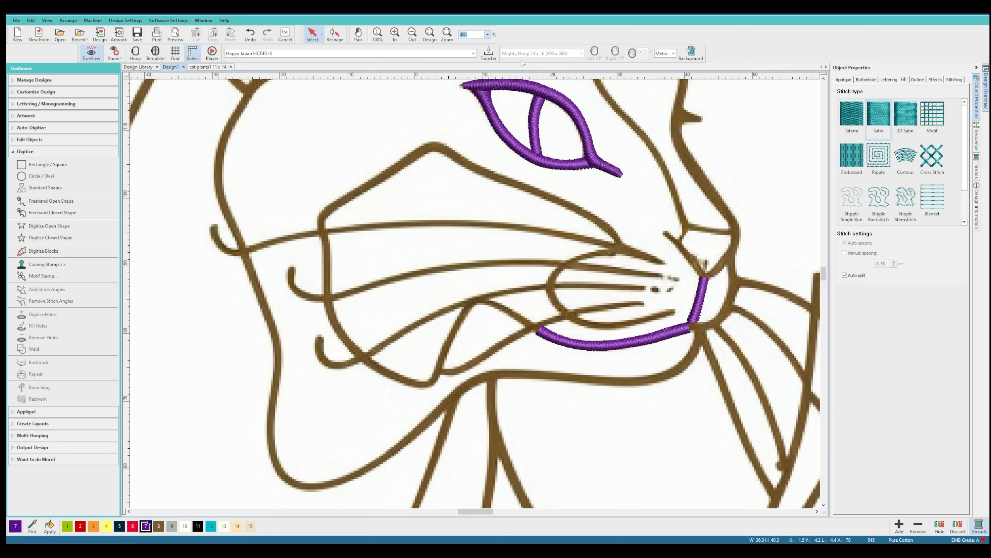
{"action": "key", "text": "Return"}
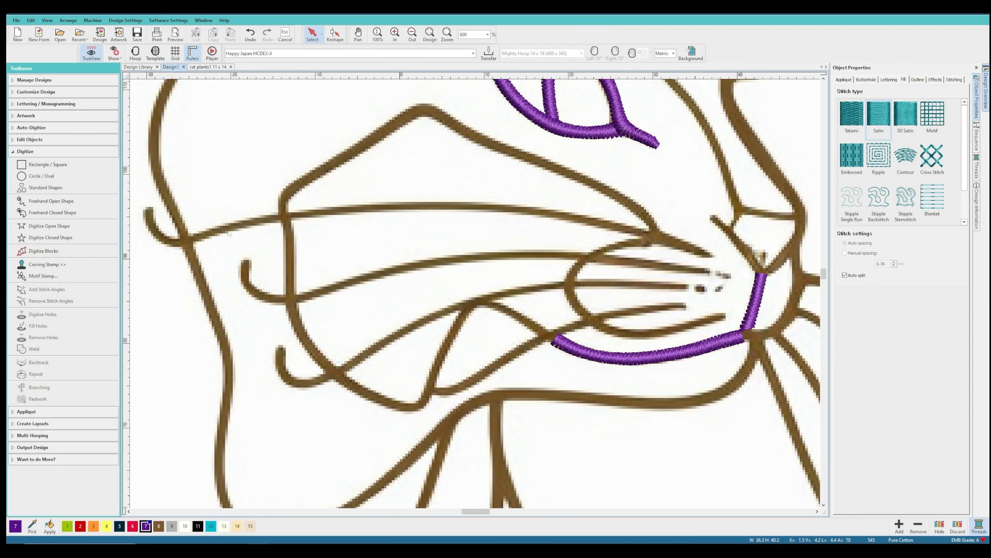
Digitize a satin block column from the mouth line's rear end up along the cheek fold, stopping short of its peak
{"action": "left_click", "coordinate": [42, 251]}
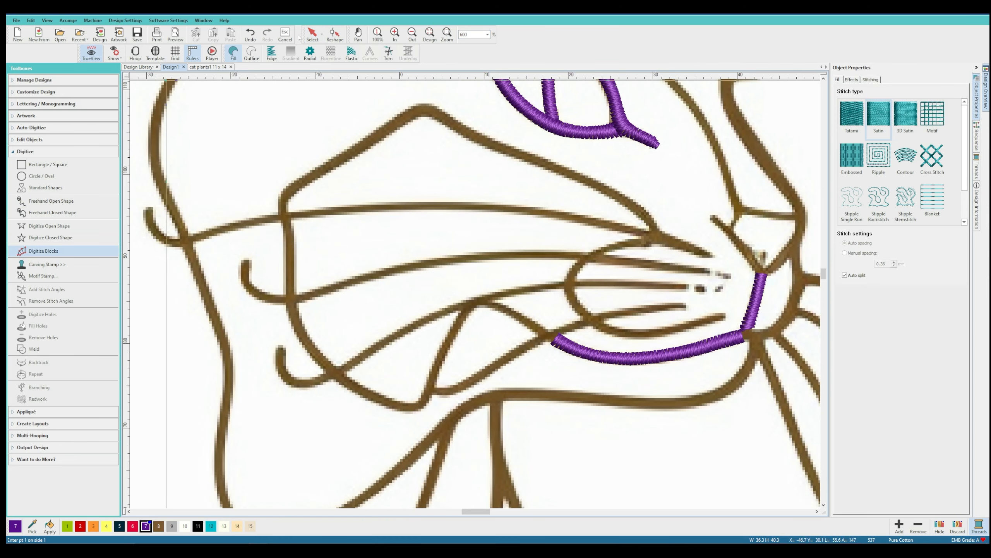
{"action": "left_click", "coordinate": [559, 336]}
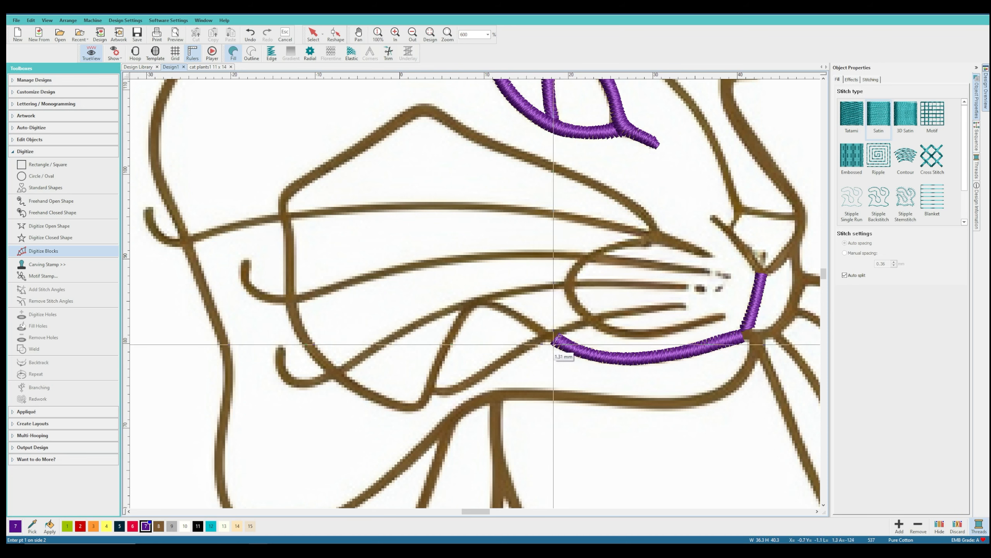
{"action": "left_click", "coordinate": [538, 324]}
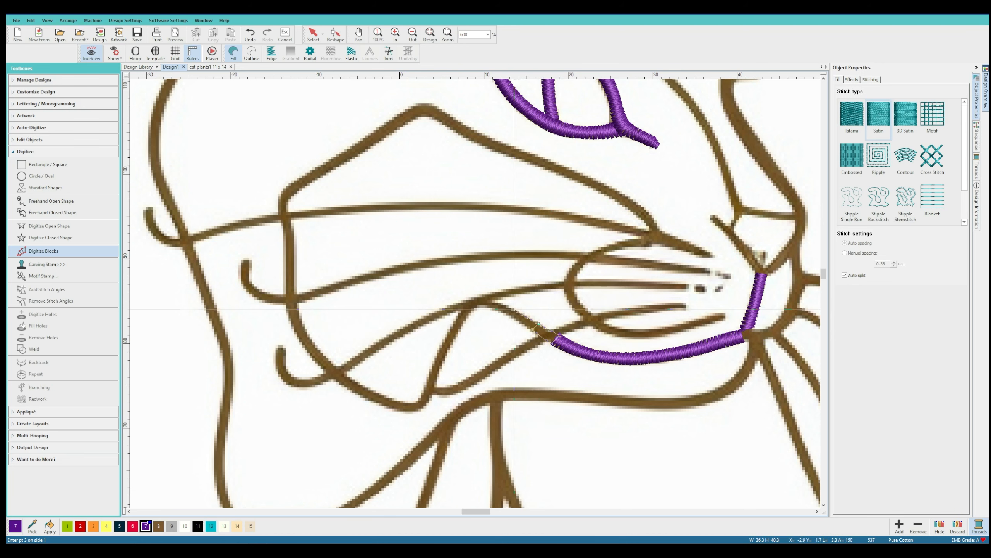
{"action": "key", "text": "Return"}
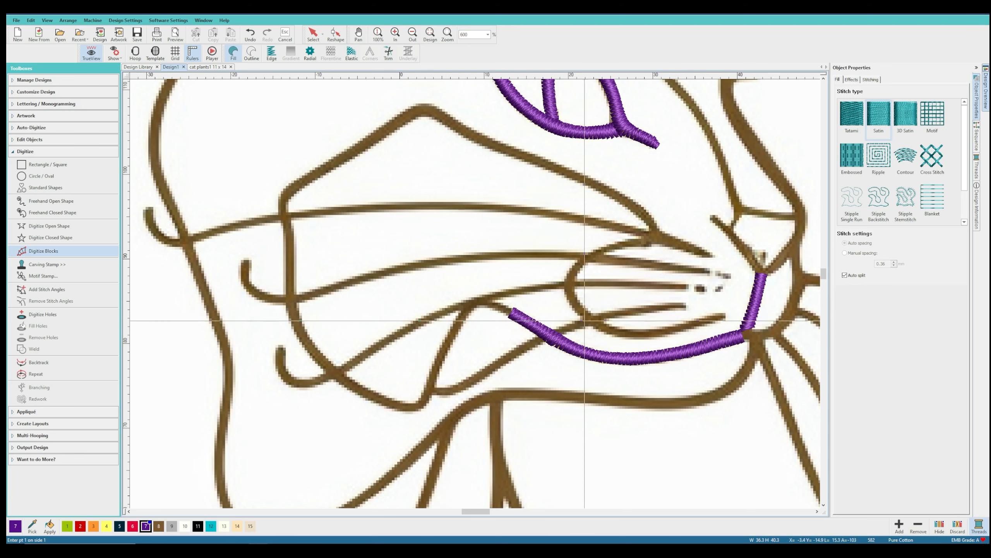
Digitize a satin block column along the lower whisker from the muzzle arc backward, crossing the mouth line's rear end
{"action": "left_click", "coordinate": [587, 319]}
{"action": "left_click", "coordinate": [589, 324]}
{"action": "left_click", "coordinate": [537, 344]}
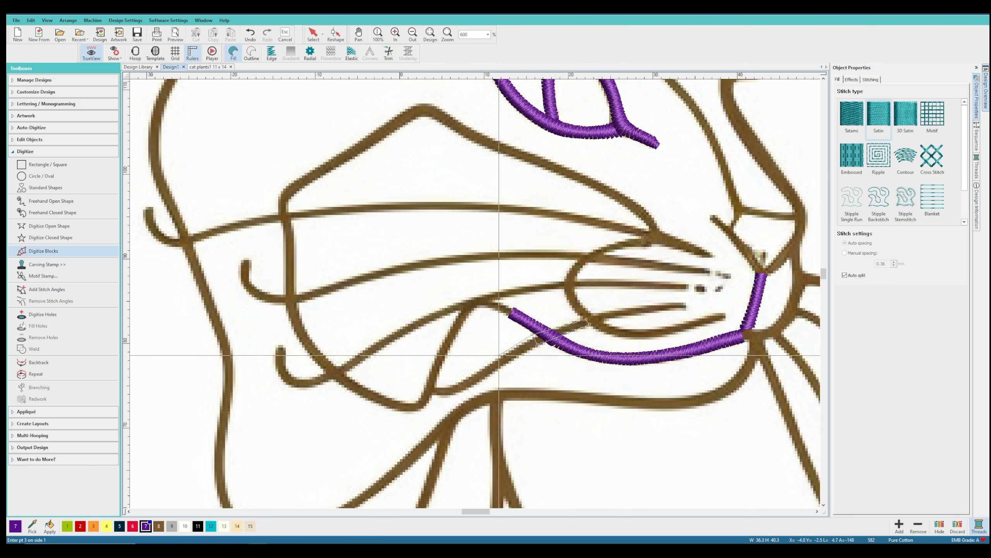
{"action": "left_click", "coordinate": [477, 373]}
{"action": "key", "text": "Return"}
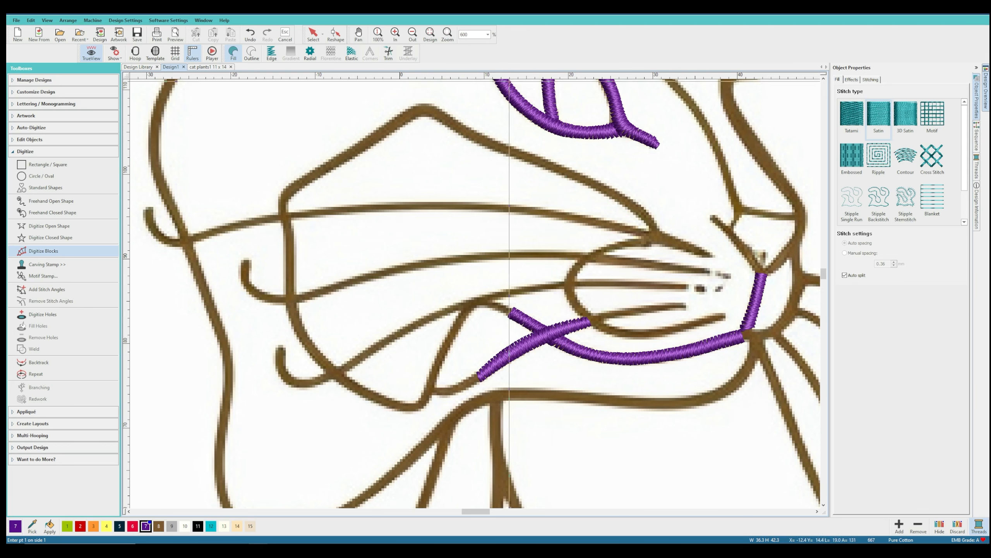
Undo the two crossing satin columns at the mouth line's rear end
{"action": "key", "text": "Escape"}
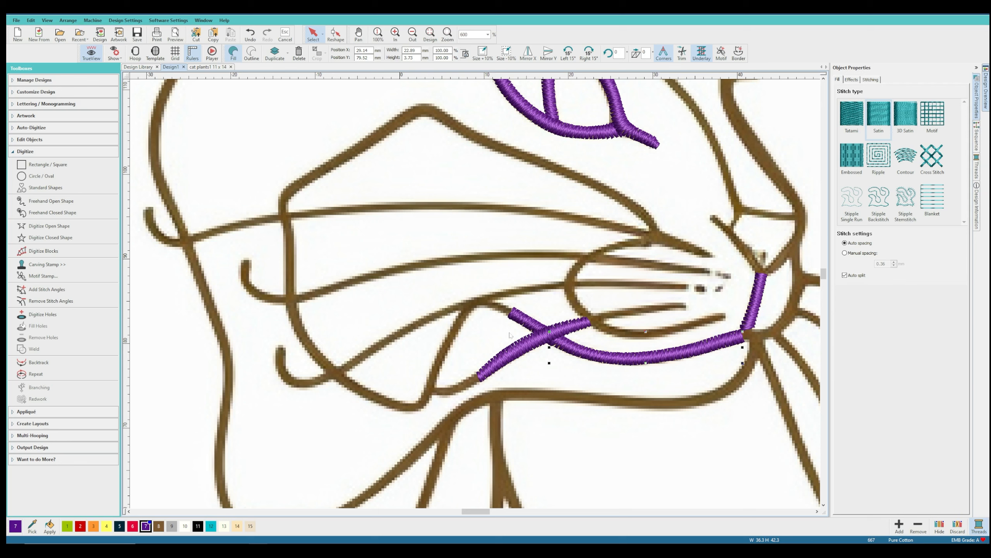
{"action": "key", "text": "Delete"}
{"action": "left_click", "coordinate": [250, 35]}
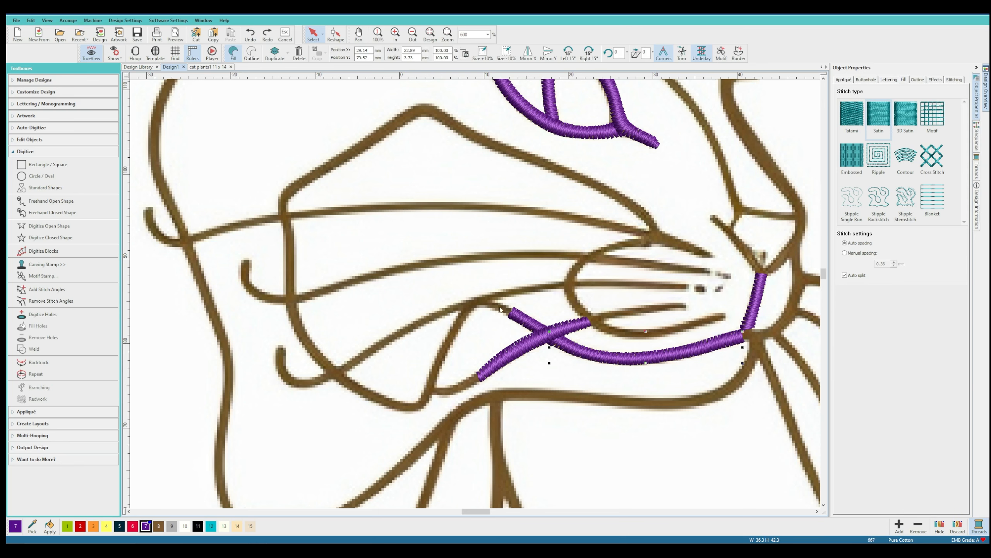
{"action": "left_click", "coordinate": [247, 41]}
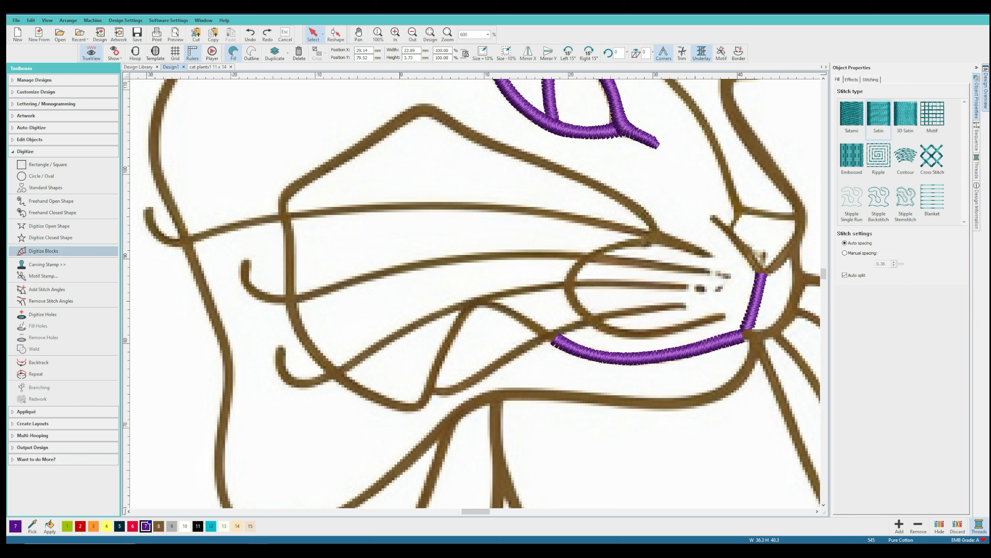
Digitize a tapering satin block column about 8 mm wide and 4 mm high from the mouth line's rear end to the cheek fold's peak
{"action": "left_click", "coordinate": [37, 252]}
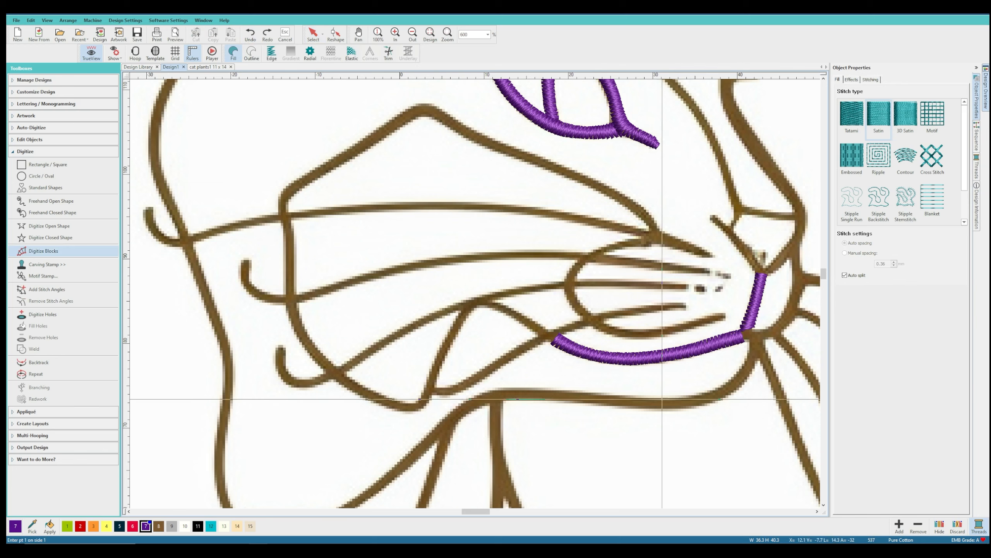
{"action": "left_click", "coordinate": [550, 329]}
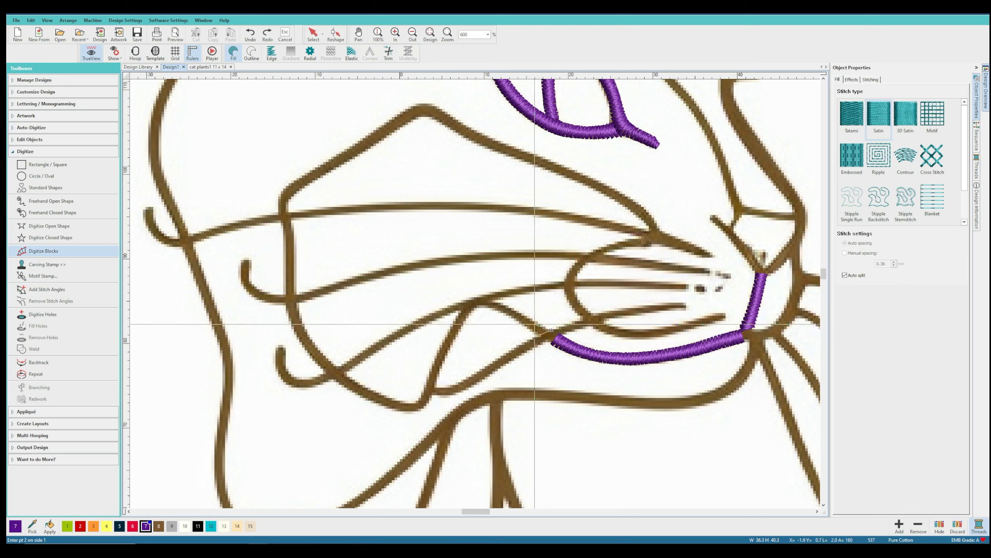
{"action": "left_click", "coordinate": [540, 335]}
{"action": "right_click", "coordinate": [515, 319]}
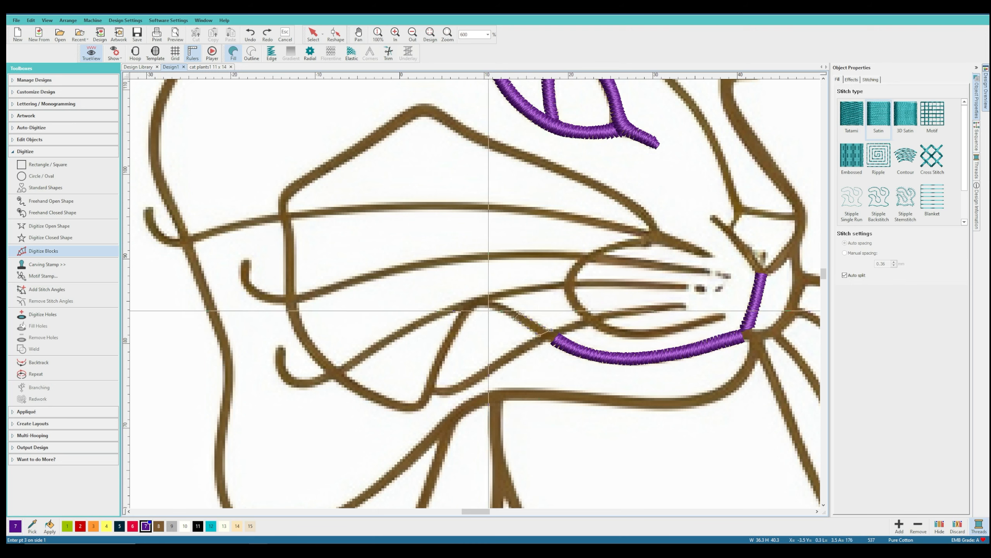
{"action": "left_click", "coordinate": [491, 301]}
{"action": "left_click", "coordinate": [482, 305]}
{"action": "key", "text": "Return"}
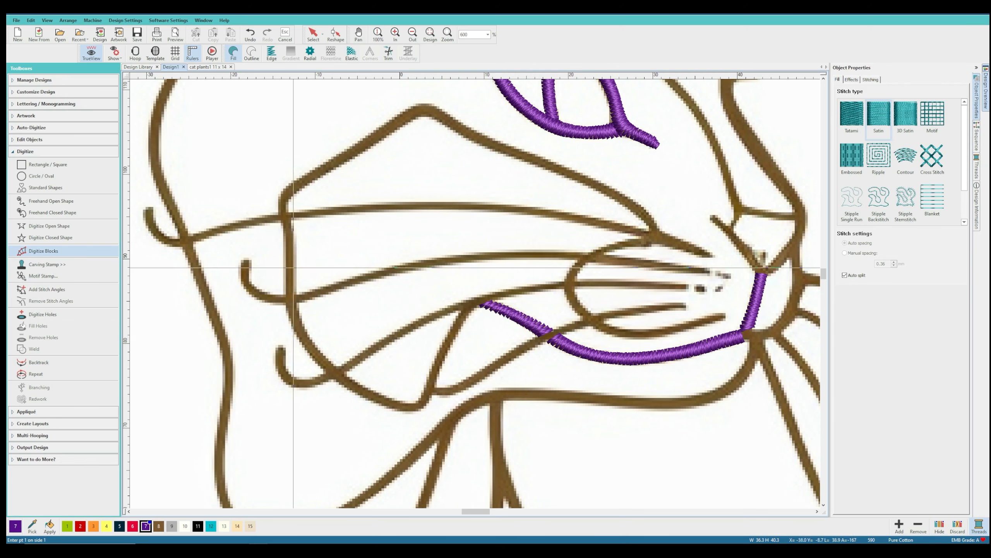
Examine the junction between the tapered column and the mouth line with TrueView off and on
{"action": "left_click", "coordinate": [543, 335]}
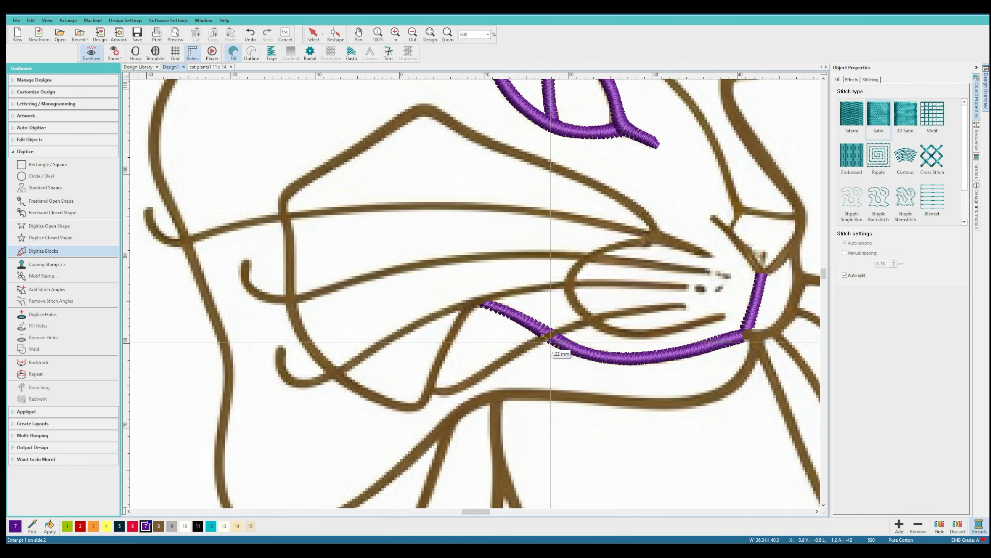
{"action": "key", "text": "Escape"}
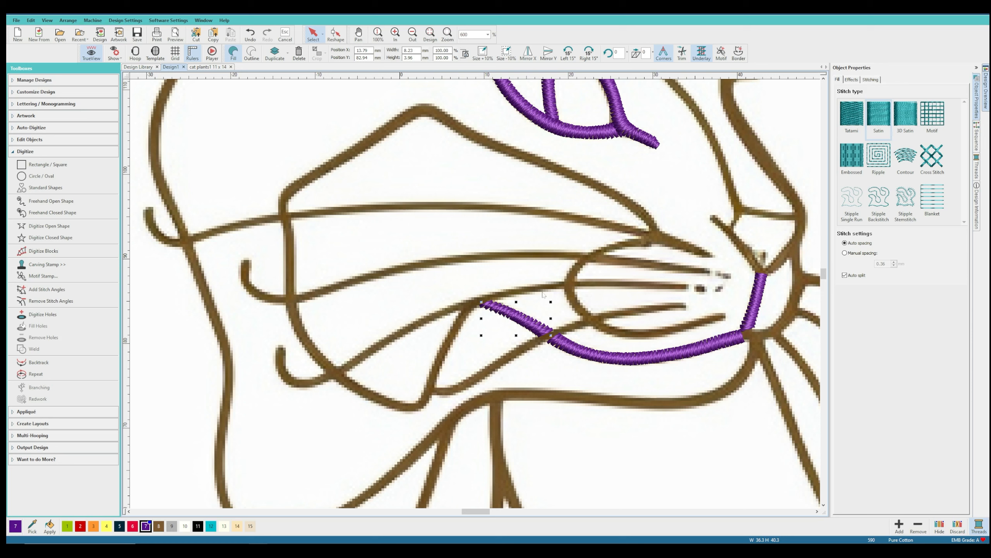
{"action": "key", "text": "Escape"}
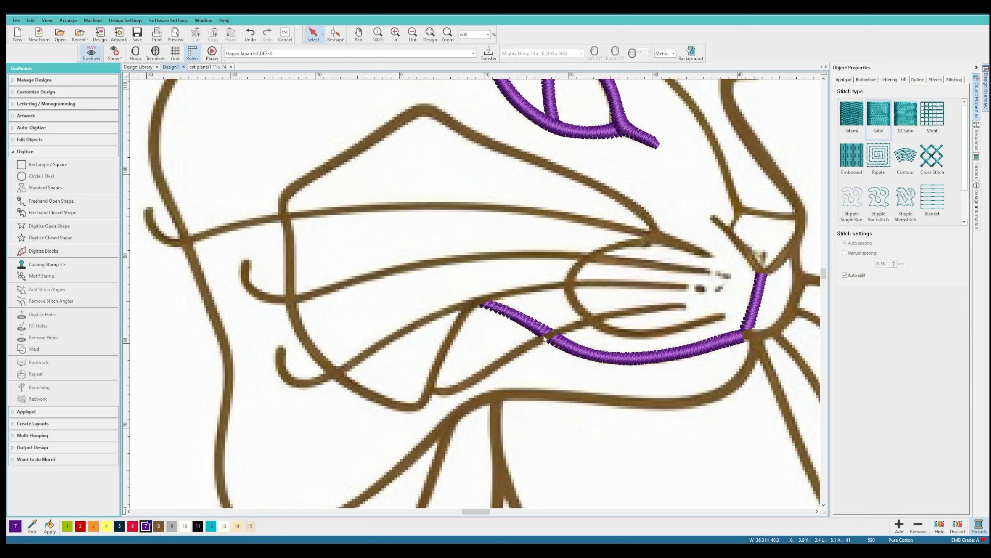
{"action": "left_click", "coordinate": [564, 346]}
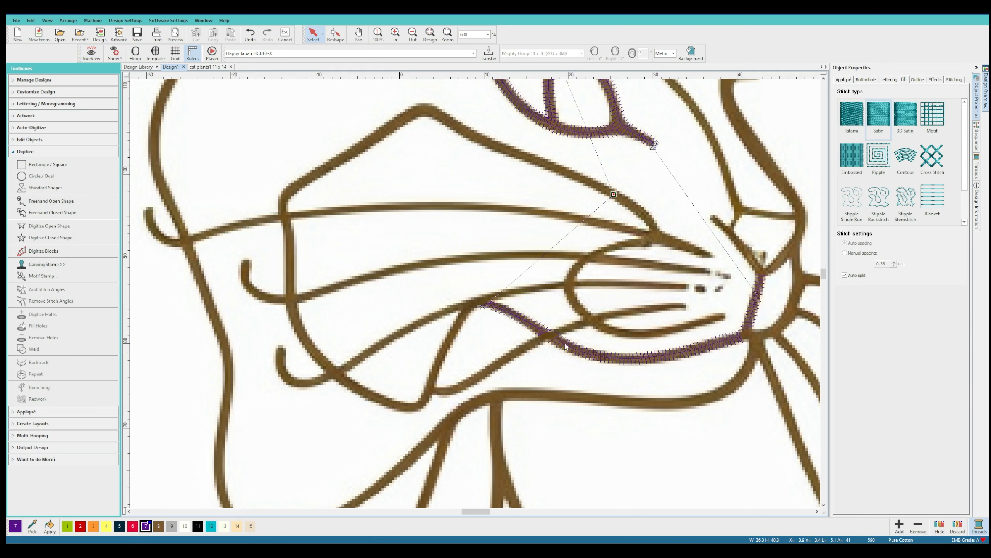
{"action": "key", "text": "t"}
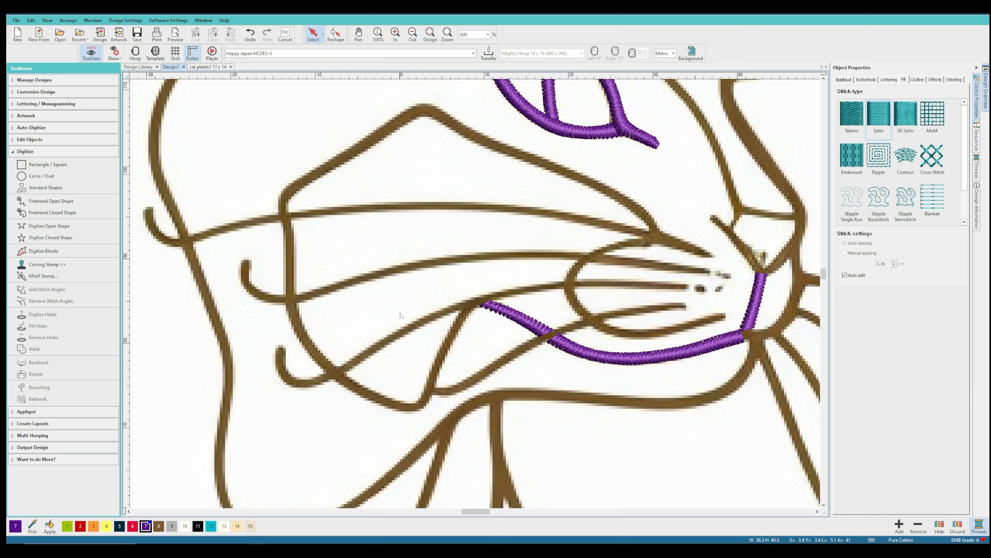
Digitize a short single-run open line at the junction between the tapered column and the mouth line
{"action": "left_click", "coordinate": [49, 226]}
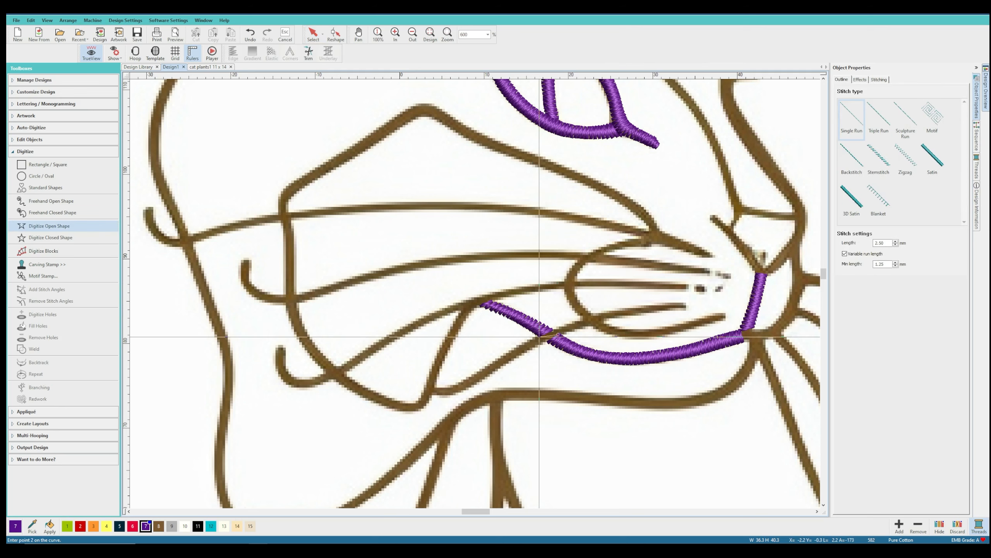
{"action": "key", "text": "d"}
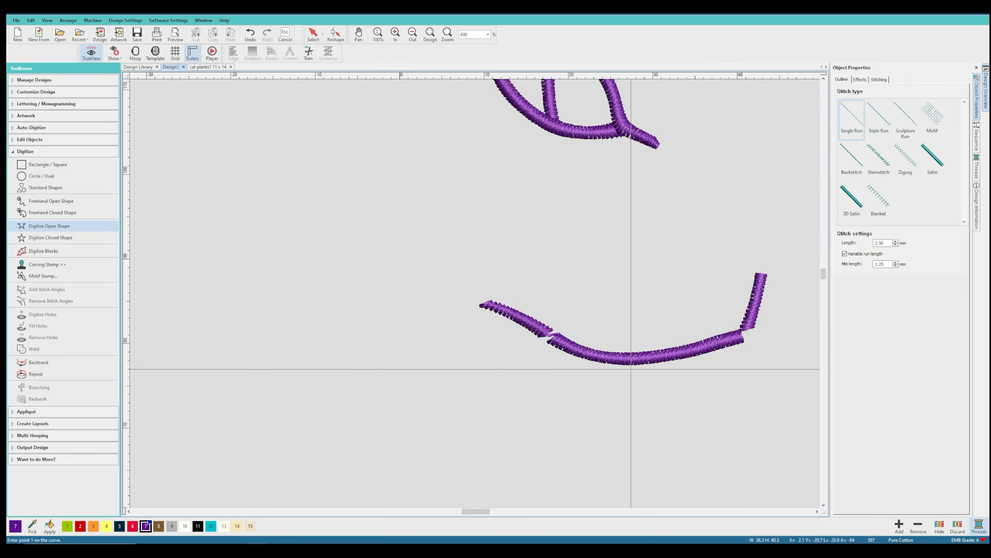
{"action": "key", "text": "d"}
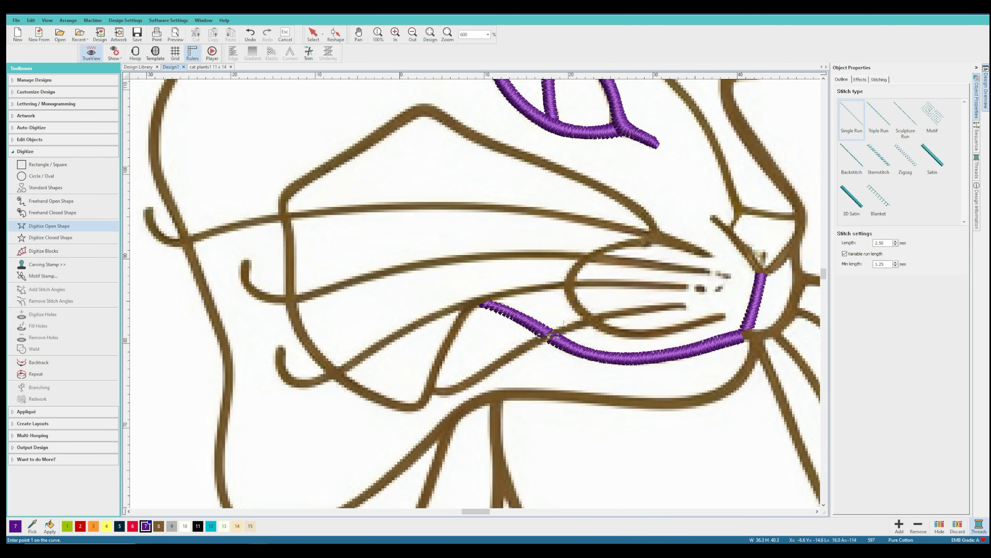
{"action": "key", "text": "Escape"}
{"action": "key", "text": "Delete"}
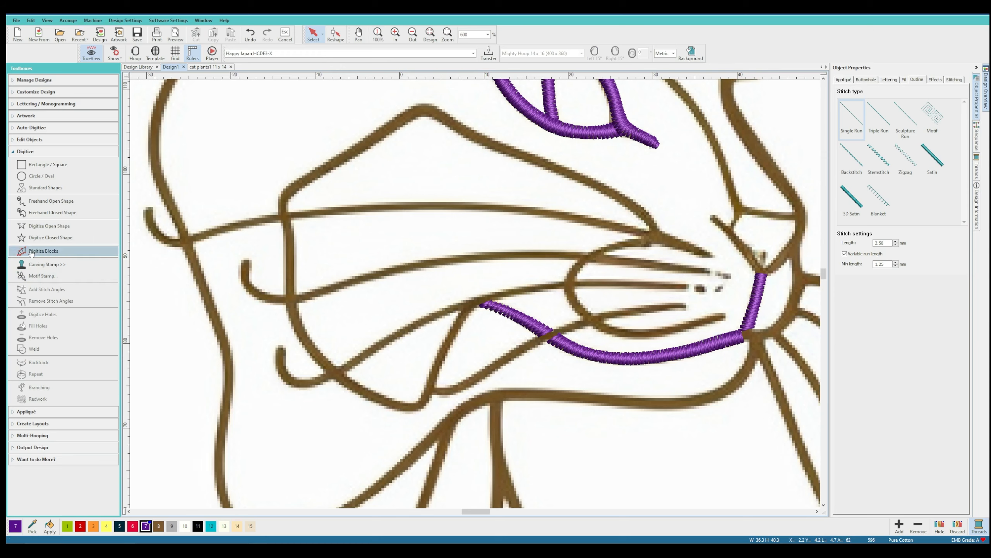
Digitize a single-run open line from the cheek fold's peak down around the lower curve to the lowest whisker crossing
{"action": "left_click", "coordinate": [43, 251]}
{"action": "left_click", "coordinate": [48, 226]}
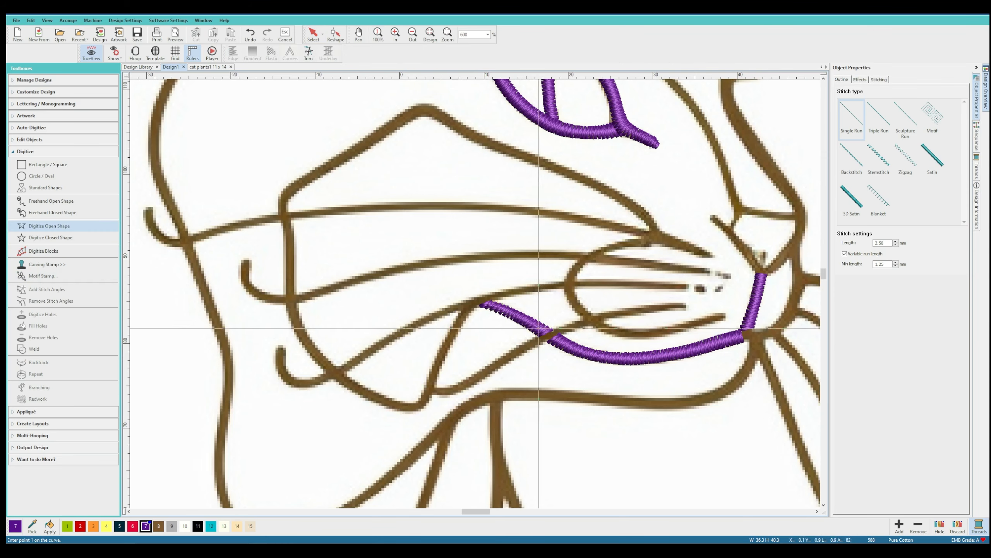
{"action": "left_click", "coordinate": [472, 308]}
{"action": "left_click", "coordinate": [446, 337]}
{"action": "left_click", "coordinate": [436, 378]}
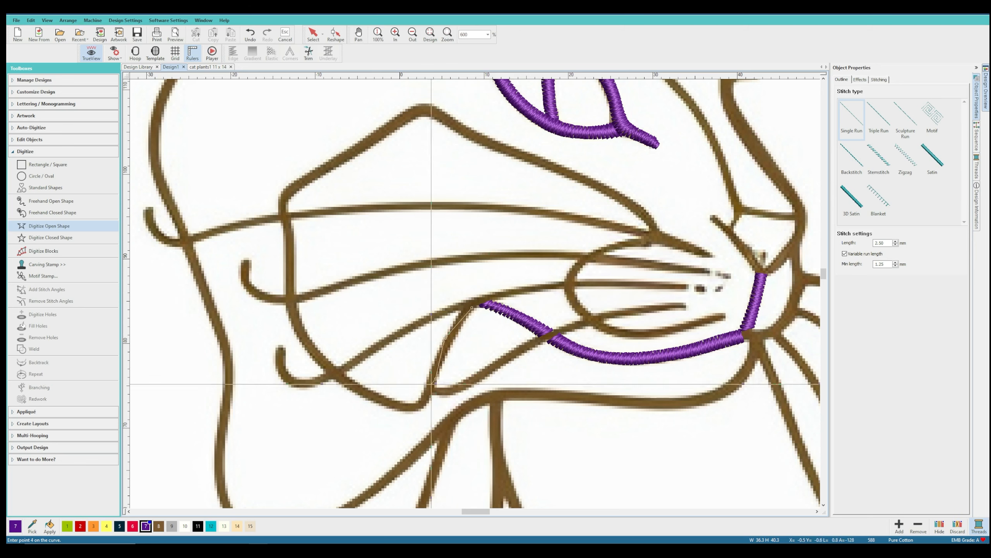
{"action": "left_click", "coordinate": [420, 399]}
{"action": "left_click", "coordinate": [369, 394]}
{"action": "left_click", "coordinate": [339, 374]}
{"action": "key", "text": "Return"}
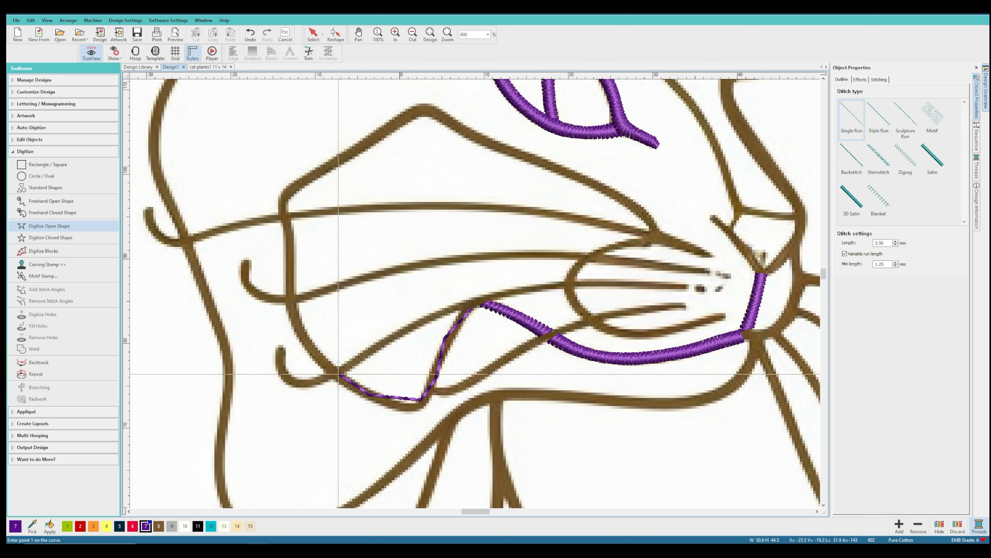
Digitize two more single-run open lines up the rear cheek outline, one to the middle whisker crossing and one to the top whisker crossing
{"action": "left_click", "coordinate": [326, 370]}
{"action": "left_click", "coordinate": [304, 346]}
{"action": "left_click", "coordinate": [293, 305]}
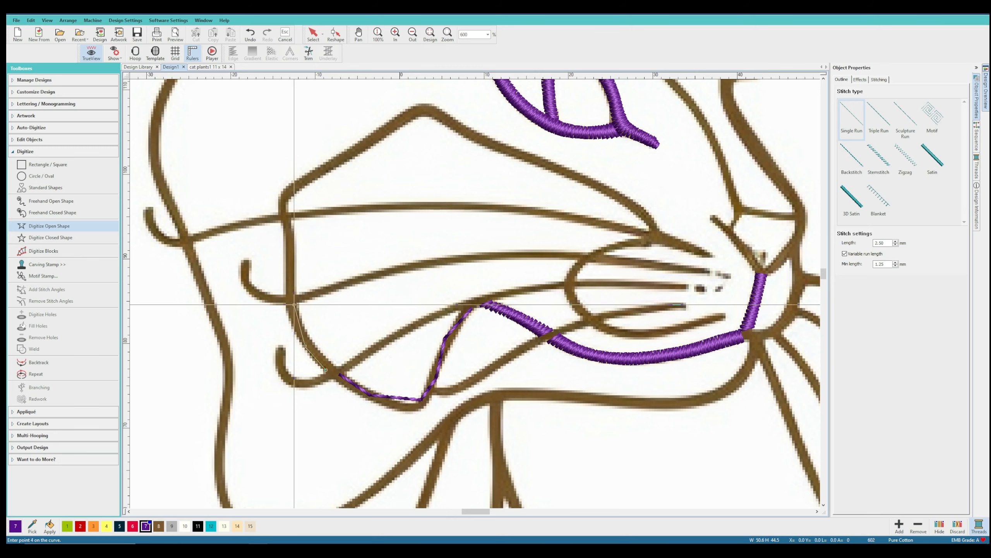
{"action": "key", "text": "Return"}
{"action": "scroll", "coordinate": [293, 299], "scroll_direction": "up", "scroll_amount": 1}
{"action": "scroll", "coordinate": [593, 287], "scroll_direction": "down", "scroll_amount": 1}
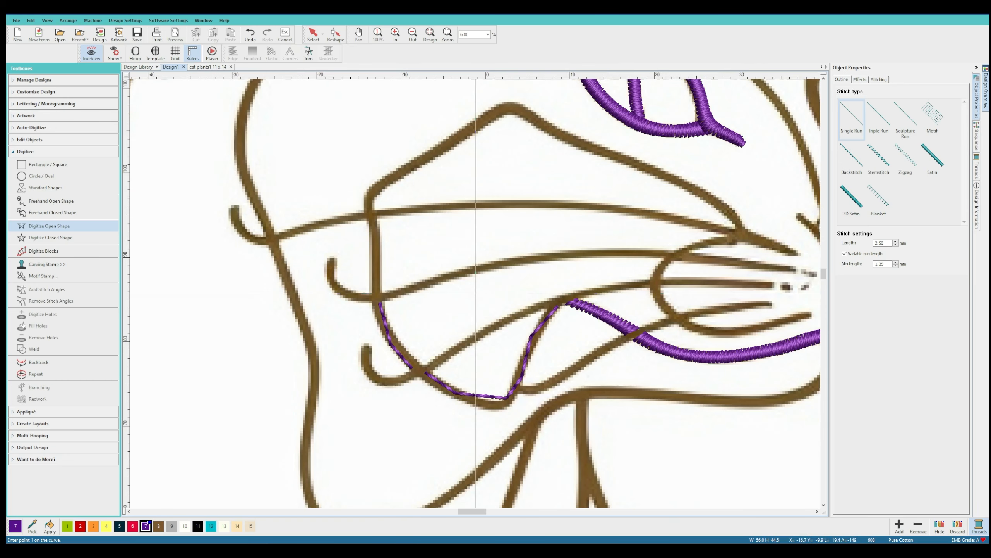
{"action": "left_click", "coordinate": [378, 288]}
{"action": "left_click", "coordinate": [371, 215]}
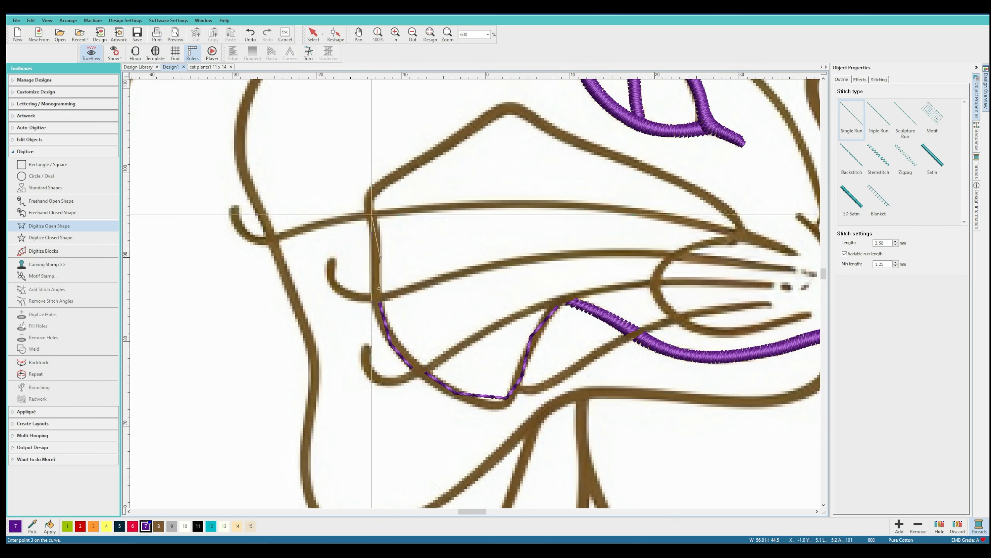
{"action": "key", "text": "Return"}
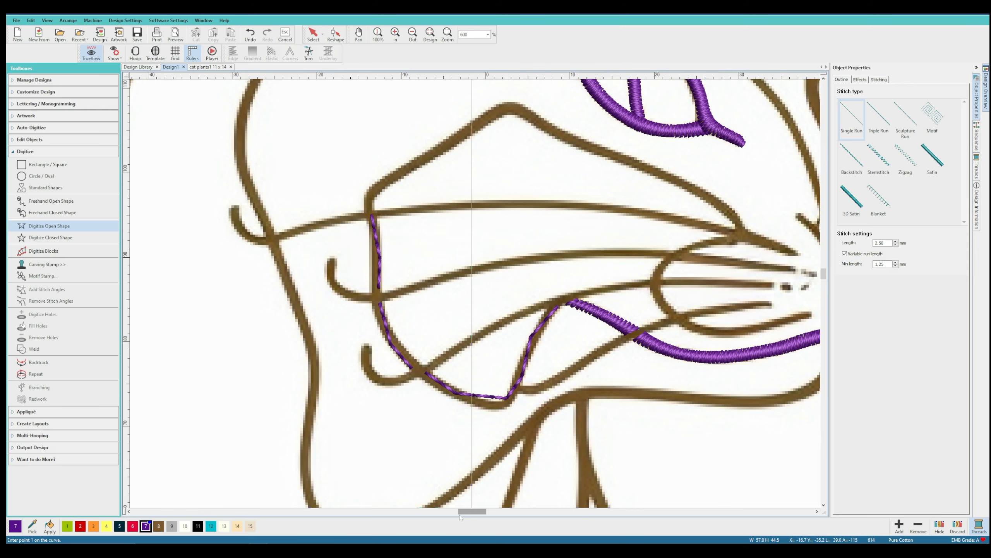
Undo the three run-stitch lines along the cheek outline
{"action": "left_click_drag", "start_coordinate": [465, 512], "coordinate": [469, 511]}
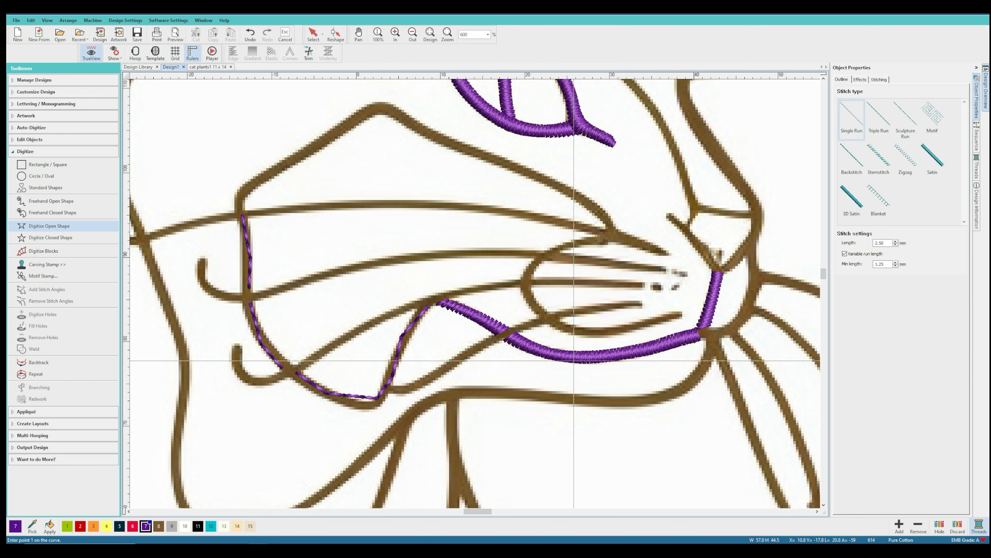
{"action": "left_click_drag", "start_coordinate": [481, 512], "coordinate": [479, 513]}
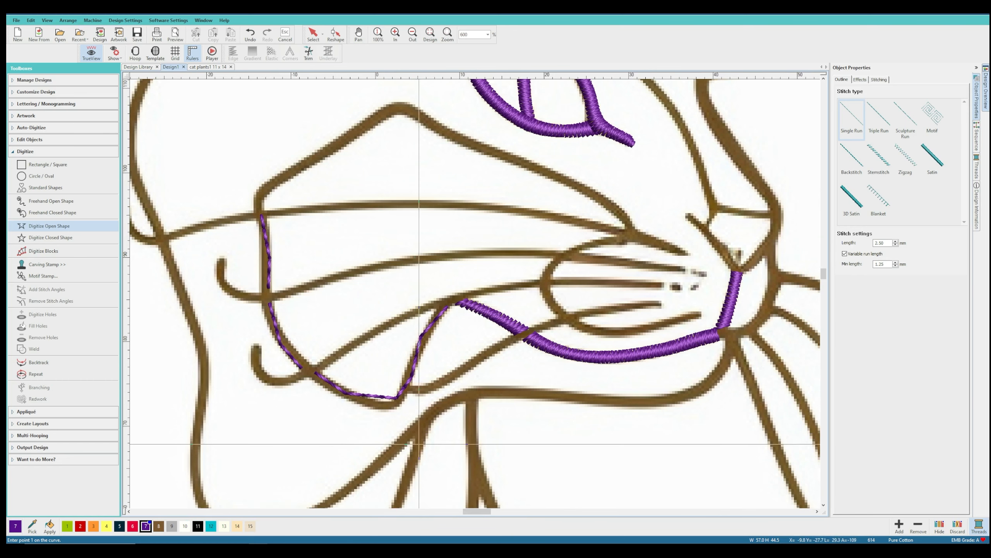
{"action": "left_click", "coordinate": [257, 37]}
{"action": "left_click", "coordinate": [256, 37]}
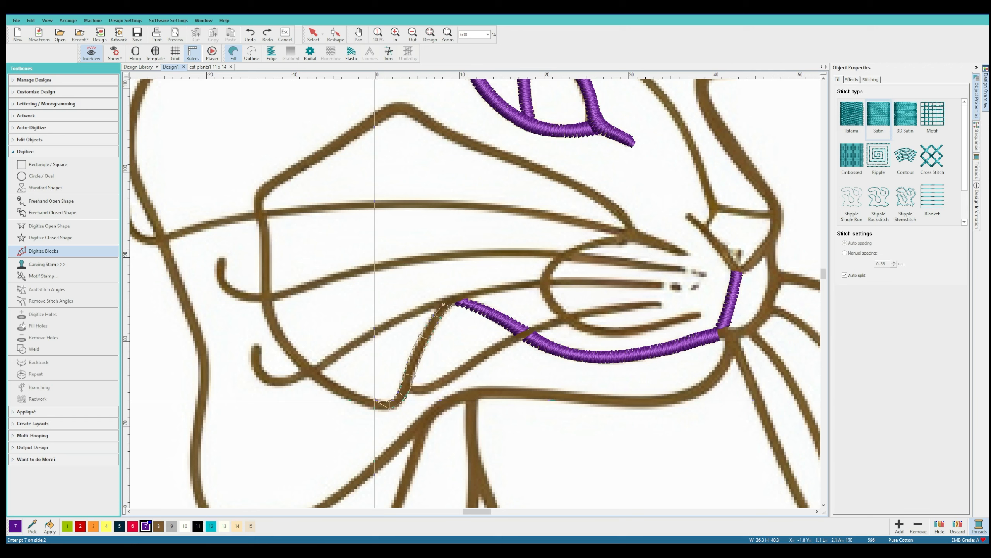
Digitize a satin block column from the cheek fold's peak down around the lower curve, ending at the lowest whisker crossing
{"action": "right_click", "coordinate": [374, 400]}
{"action": "right_click", "coordinate": [371, 407]}
{"action": "right_click", "coordinate": [344, 386]}
{"action": "right_click", "coordinate": [337, 394]}
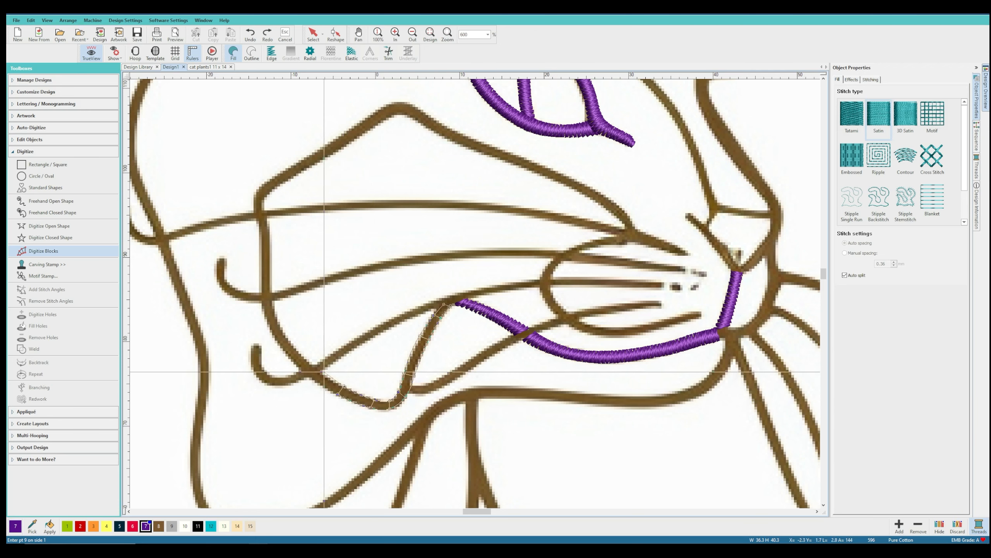
{"action": "right_click", "coordinate": [319, 373]}
{"action": "right_click", "coordinate": [313, 377]}
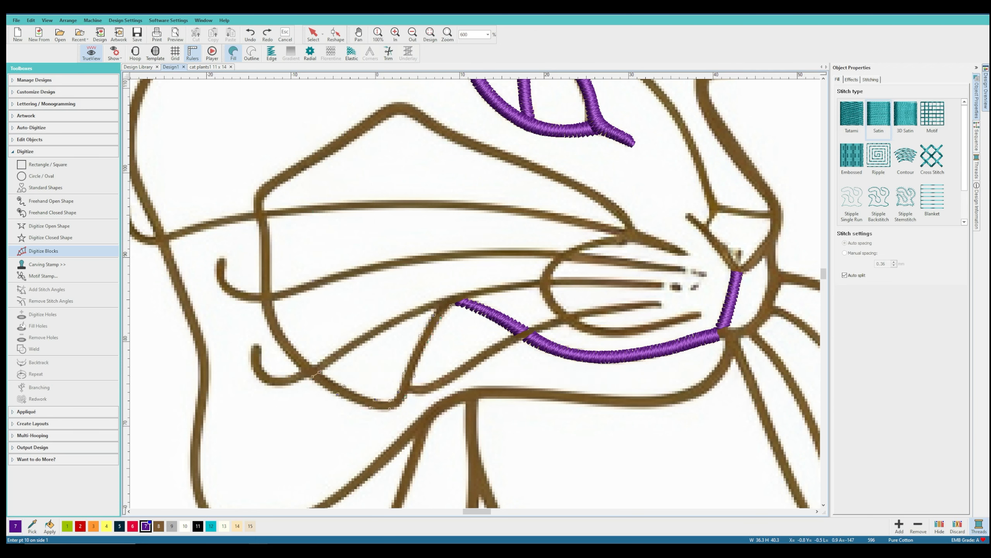
{"action": "key", "text": "Return"}
Digitize a satin block column about 1 mm wide up the cheek outline from the lowest to the middle whisker crossing
{"action": "right_click", "coordinate": [303, 369]}
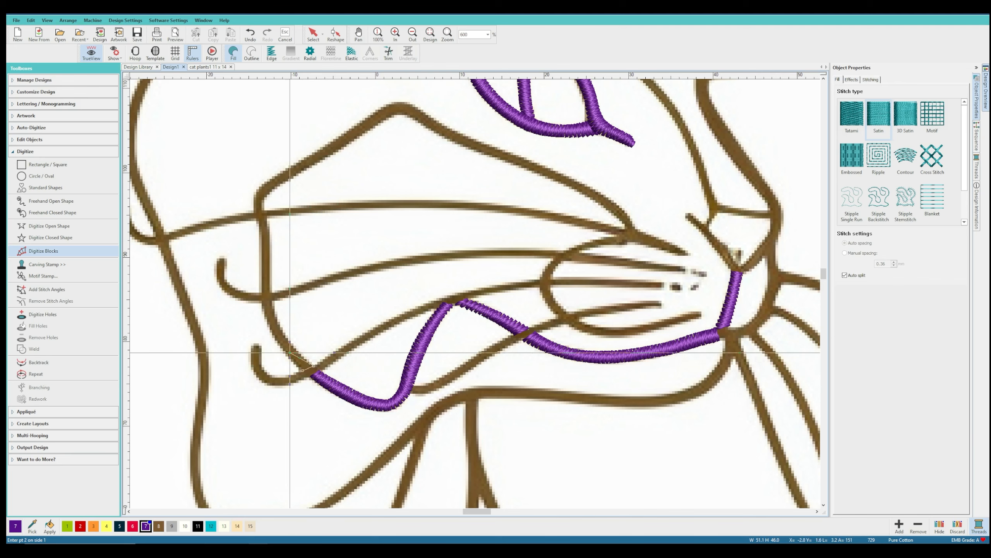
{"action": "right_click", "coordinate": [296, 346]}
{"action": "right_click", "coordinate": [287, 352]}
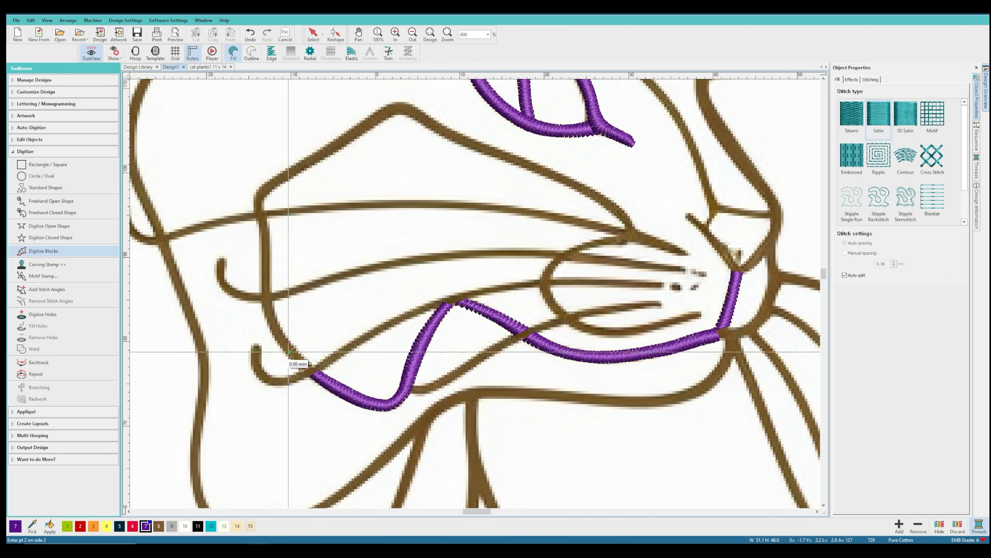
{"action": "right_click", "coordinate": [272, 329]}
{"action": "right_click", "coordinate": [275, 298]}
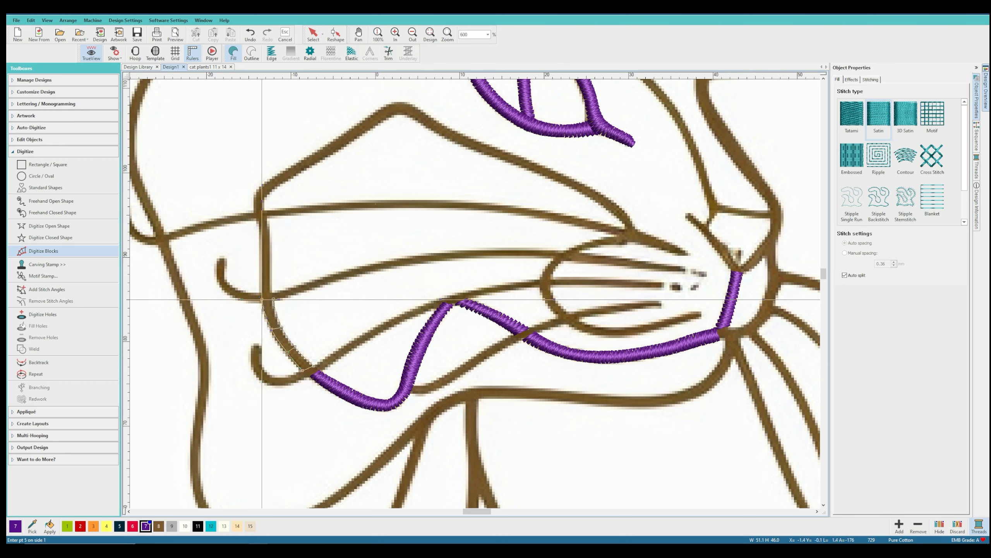
{"action": "right_click", "coordinate": [262, 299]}
{"action": "key", "text": "Return"}
Digitize a satin block column about 0.9 mm wide up the cheek outline from the middle to the top whisker crossing
{"action": "right_click", "coordinate": [271, 291]}
{"action": "right_click", "coordinate": [261, 293]}
{"action": "right_click", "coordinate": [427, 260]}
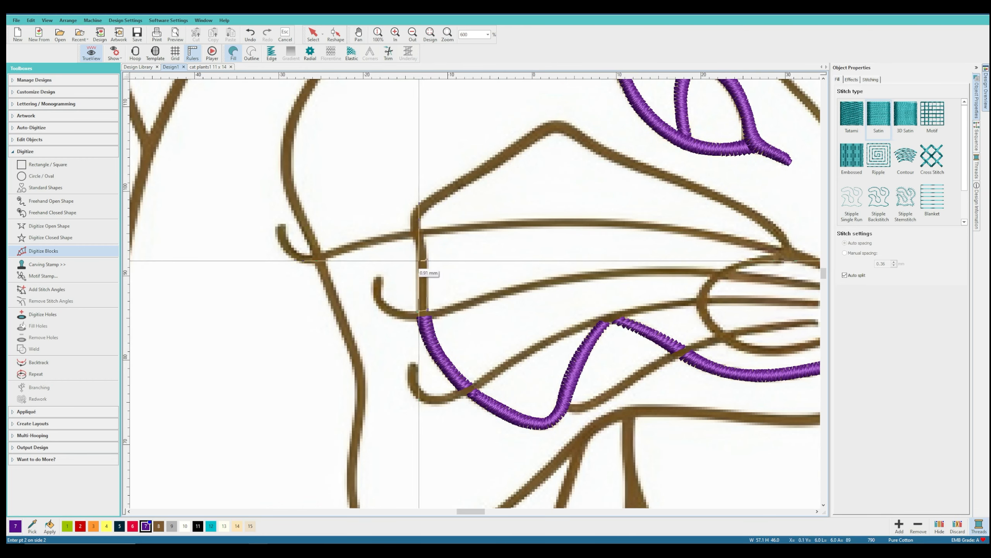
{"action": "right_click", "coordinate": [419, 231]}
Digitize a satin block column from the top whisker crossing over the cheek outline's peak and down to the top whisker near the muzzle
{"action": "right_click", "coordinate": [413, 215]}
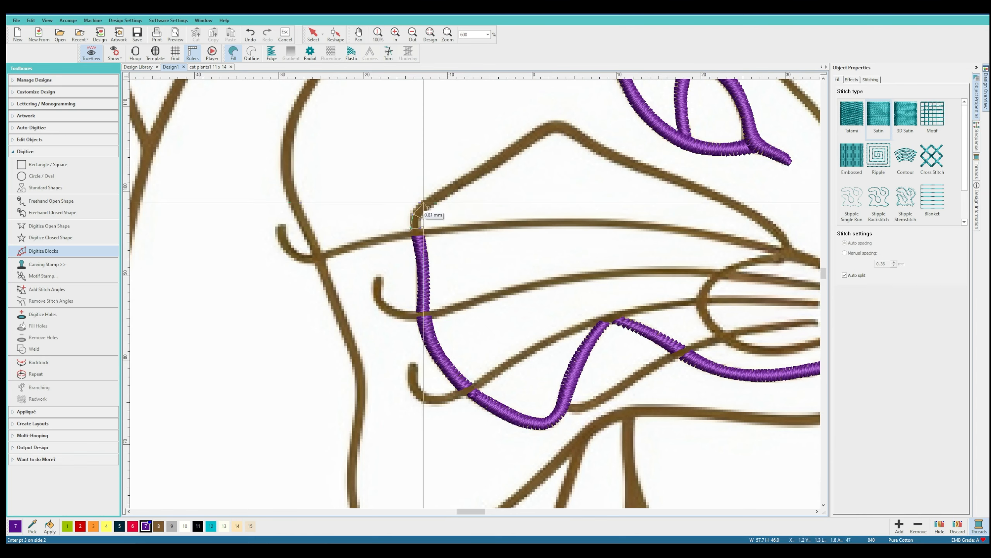
{"action": "right_click", "coordinate": [423, 201]}
{"action": "right_click", "coordinate": [462, 188]}
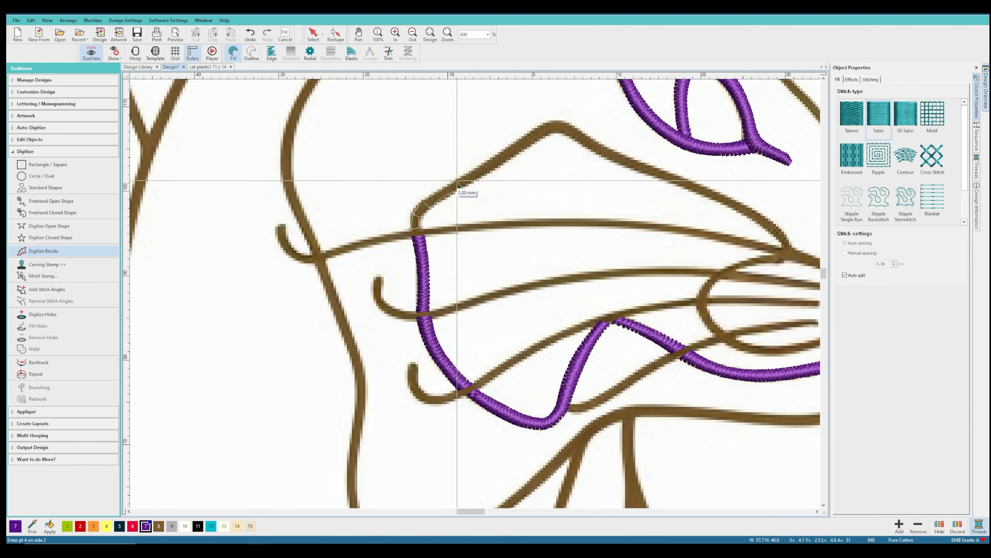
{"action": "right_click", "coordinate": [457, 180]}
{"action": "right_click", "coordinate": [508, 160]}
{"action": "right_click", "coordinate": [500, 153]}
{"action": "right_click", "coordinate": [376, 237]}
{"action": "right_click", "coordinate": [368, 233]}
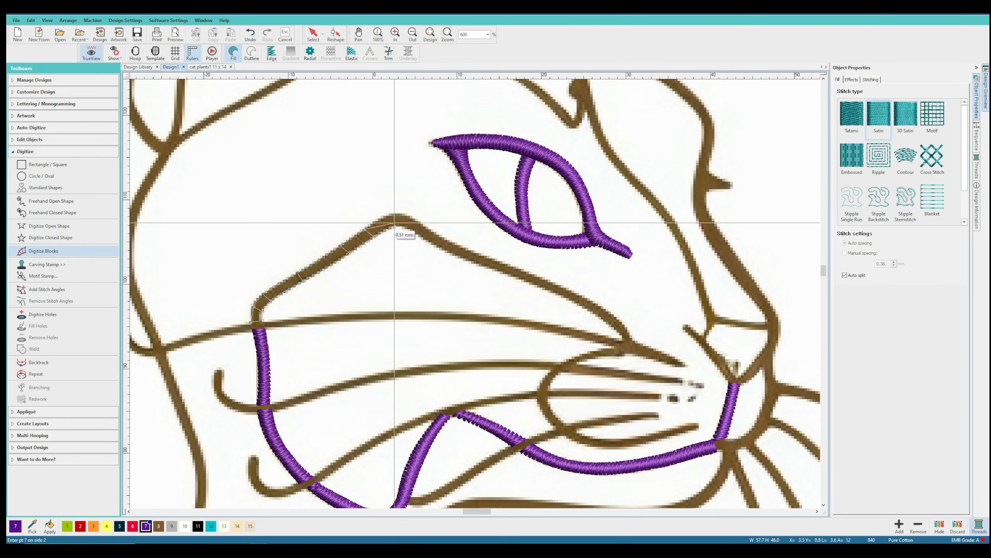
{"action": "right_click", "coordinate": [395, 214]}
{"action": "right_click", "coordinate": [428, 241]}
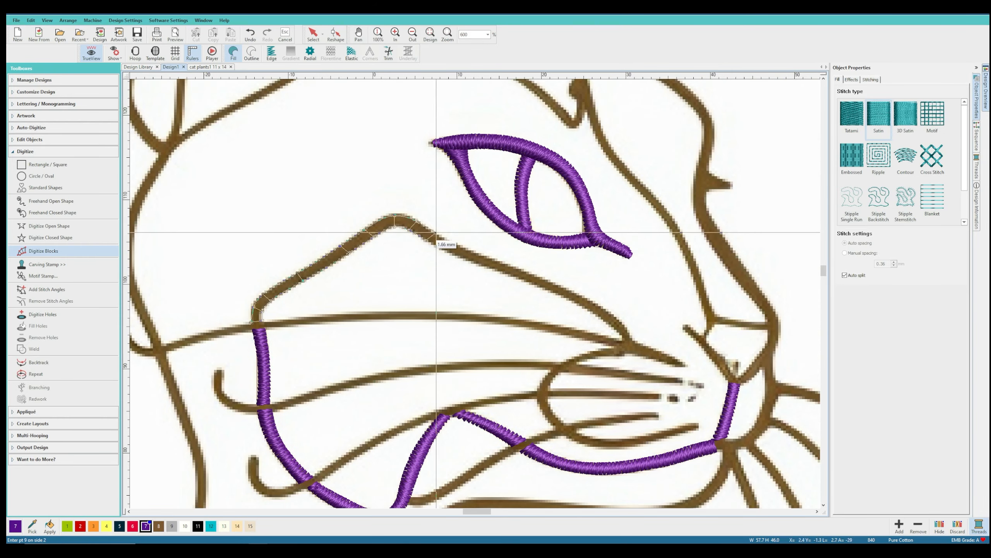
{"action": "right_click", "coordinate": [459, 247]}
{"action": "right_click", "coordinate": [505, 266]}
{"action": "right_click", "coordinate": [539, 277]}
{"action": "right_click", "coordinate": [567, 299]}
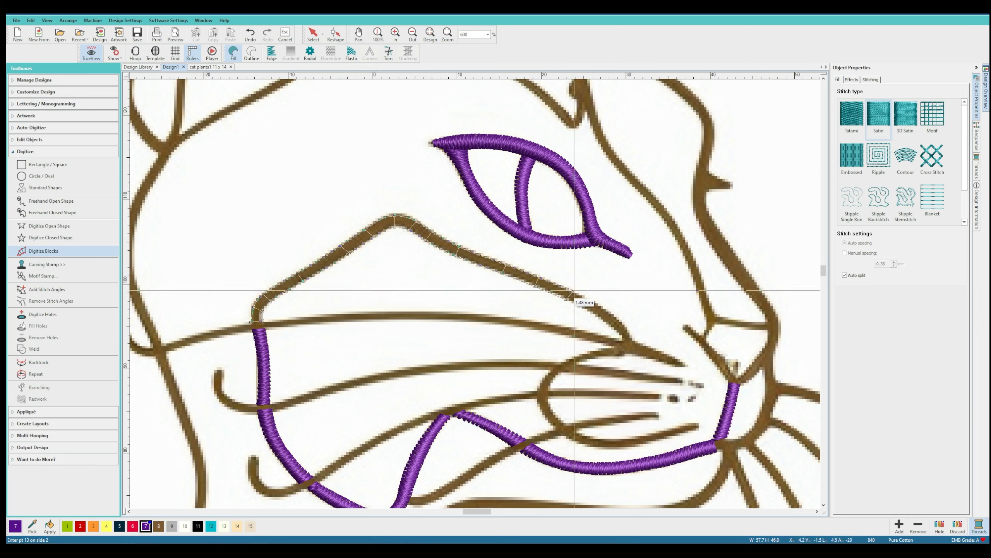
{"action": "right_click", "coordinate": [573, 290]}
{"action": "right_click", "coordinate": [602, 318]}
{"action": "right_click", "coordinate": [611, 312]}
{"action": "right_click", "coordinate": [623, 335]}
{"action": "right_click", "coordinate": [629, 334]}
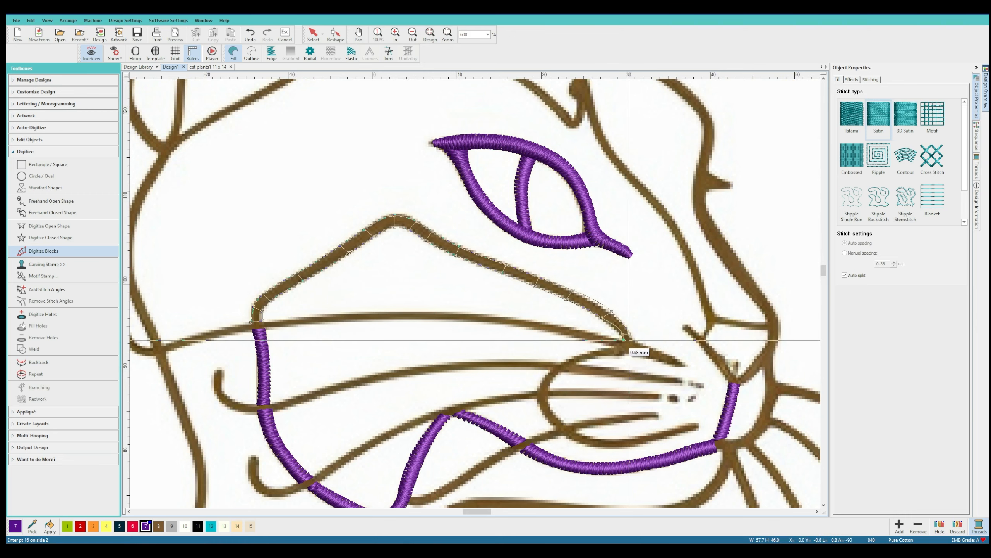
{"action": "key", "text": "Return"}
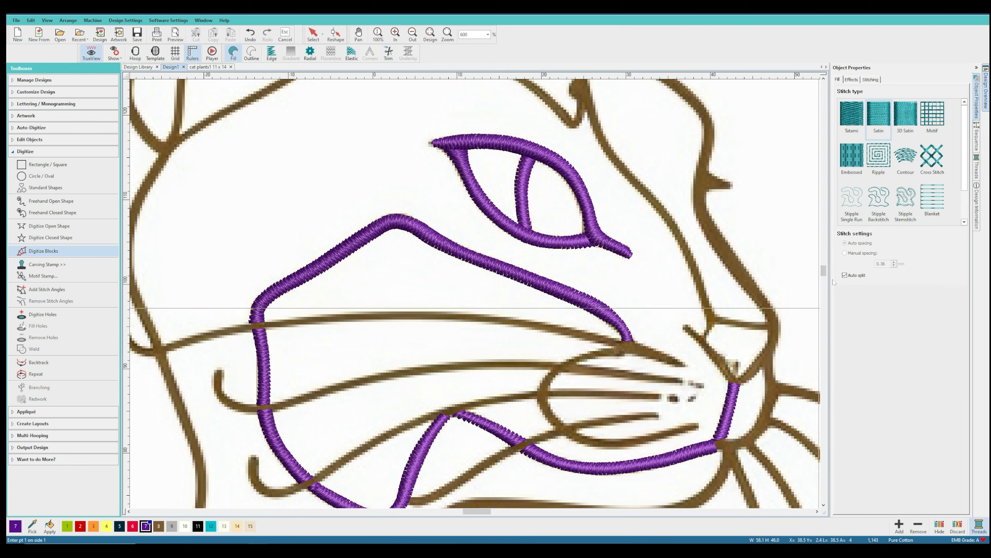
Digitize a satin block column along the top whisker from its tip at the muzzle back to the rear head outline
{"action": "scroll", "coordinate": [825, 270], "scroll_direction": "down", "scroll_amount": 3}
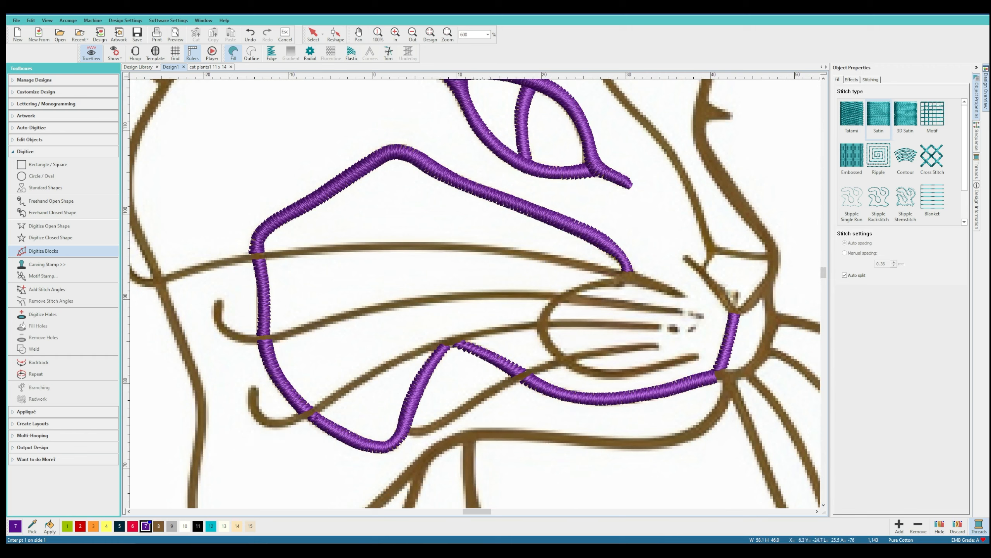
{"action": "left_click_drag", "start_coordinate": [475, 511], "coordinate": [472, 512]}
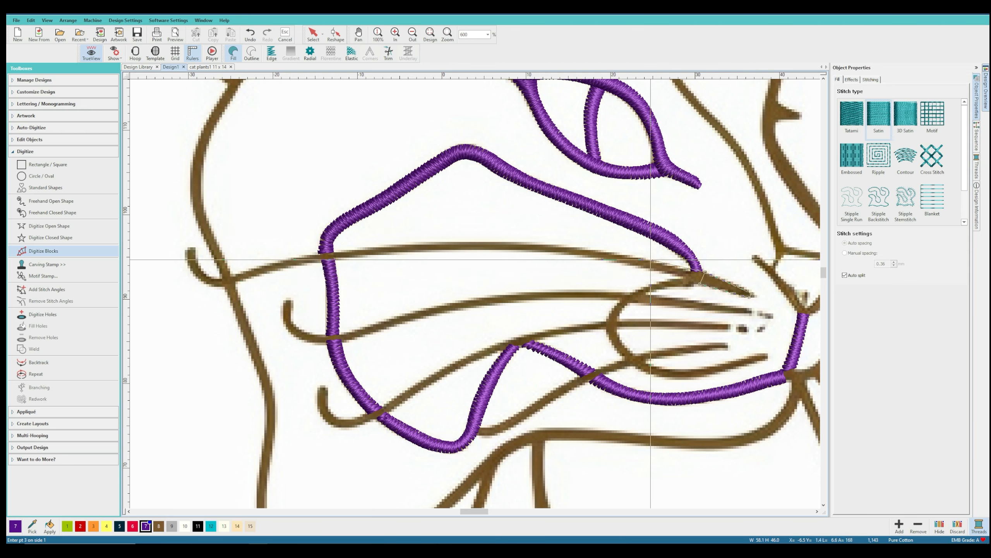
{"action": "right_click", "coordinate": [650, 259]}
{"action": "right_click", "coordinate": [648, 269]}
{"action": "right_click", "coordinate": [573, 246]}
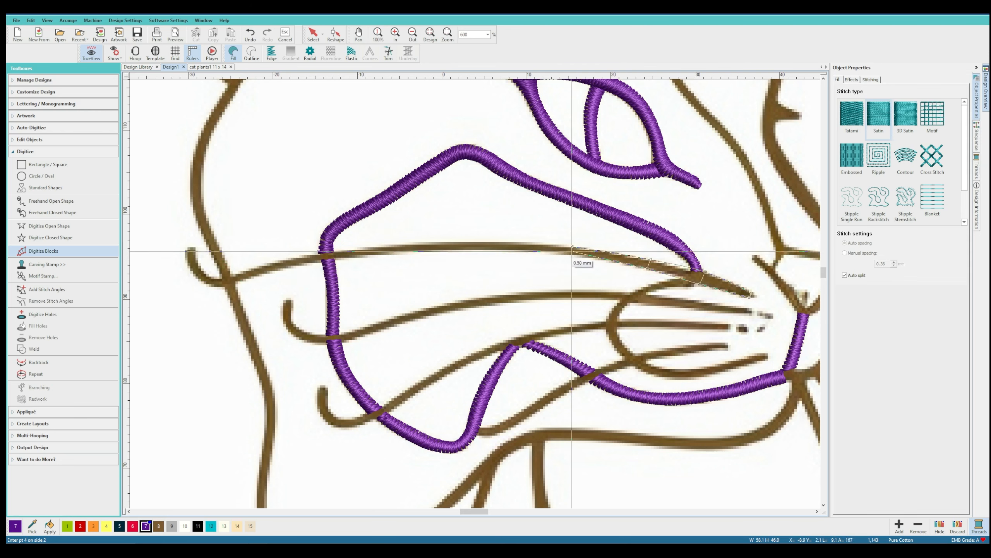
{"action": "right_click", "coordinate": [456, 242]}
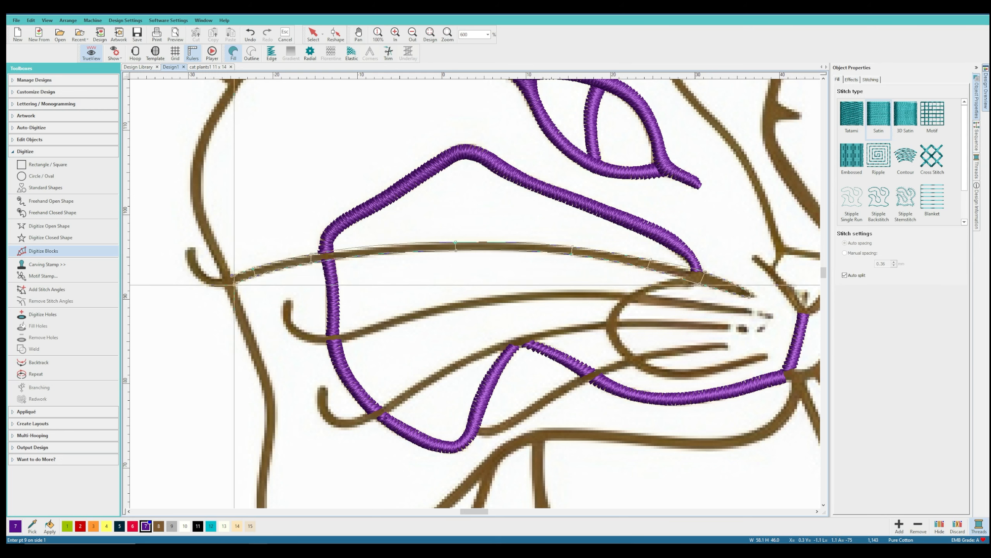
{"action": "key", "text": "Return"}
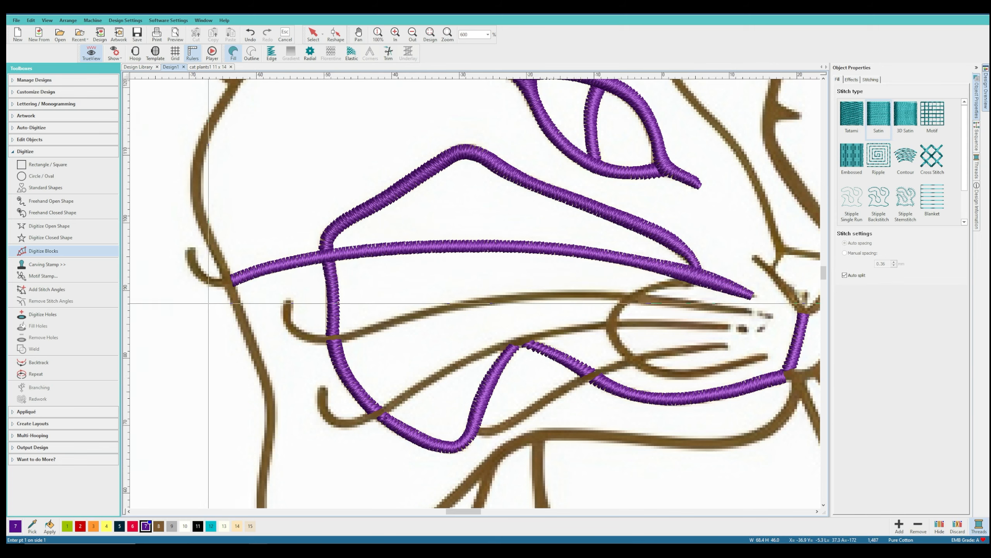
Digitize a satin block column about 1.2 mm wide over the top whisker's curled end, starting where it crosses the rear head outline
{"action": "scroll", "coordinate": [218, 304], "scroll_direction": "down", "scroll_amount": 3}
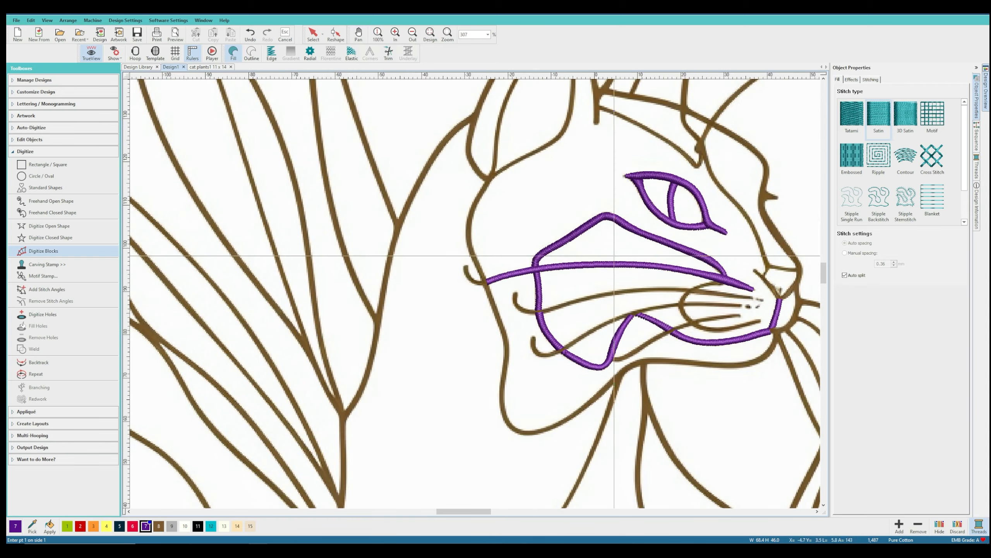
{"action": "left_click_drag", "start_coordinate": [482, 511], "coordinate": [493, 511]}
{"action": "left_click_drag", "start_coordinate": [824, 274], "coordinate": [823, 270]}
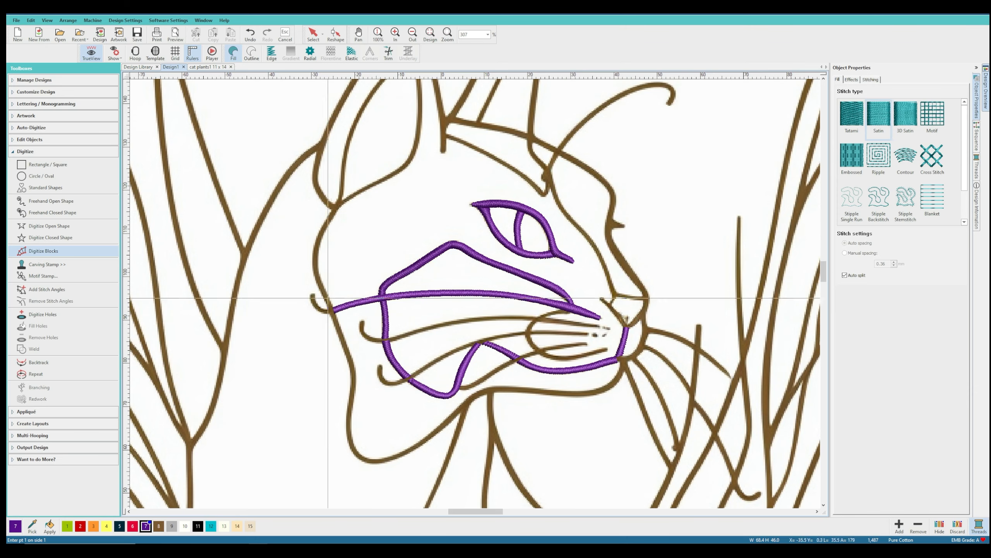
{"action": "scroll", "coordinate": [326, 313], "scroll_direction": "up", "scroll_amount": 3}
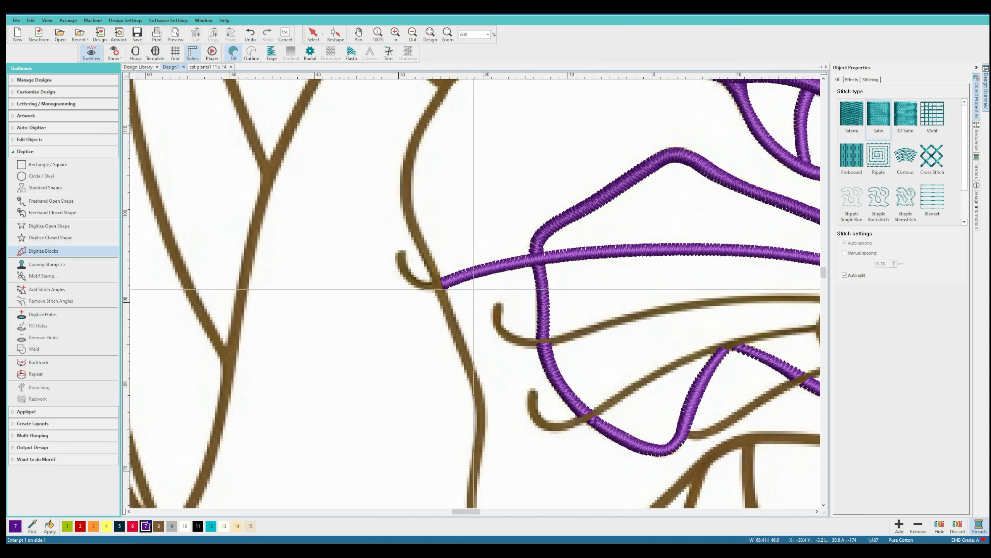
{"action": "left_click", "coordinate": [443, 279]}
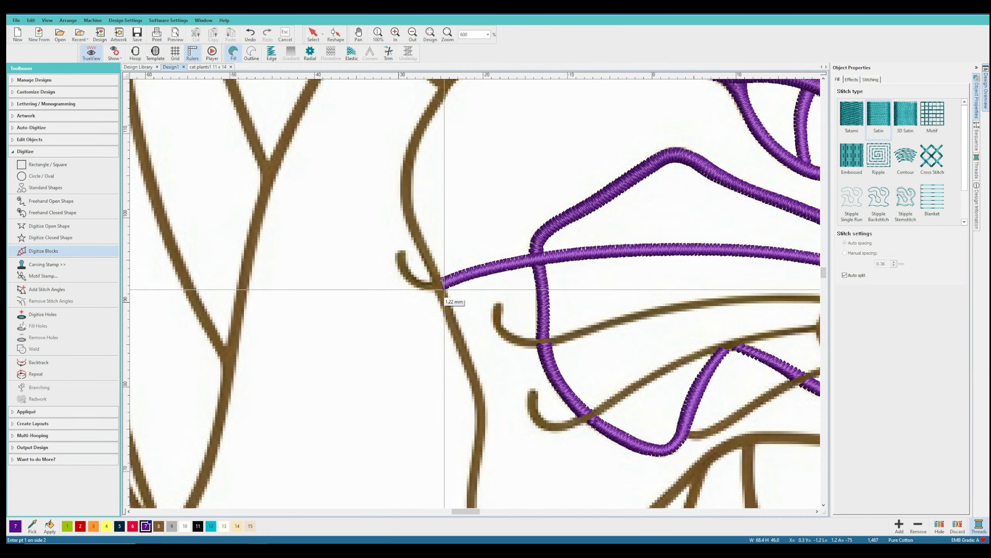
{"action": "left_click", "coordinate": [429, 283]}
{"action": "left_click", "coordinate": [425, 290]}
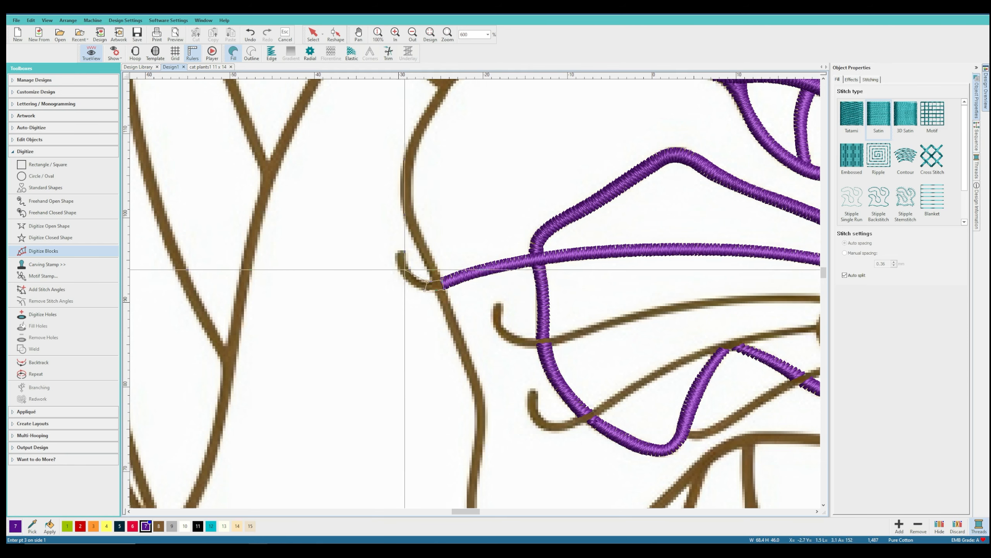
{"action": "left_click", "coordinate": [399, 270]}
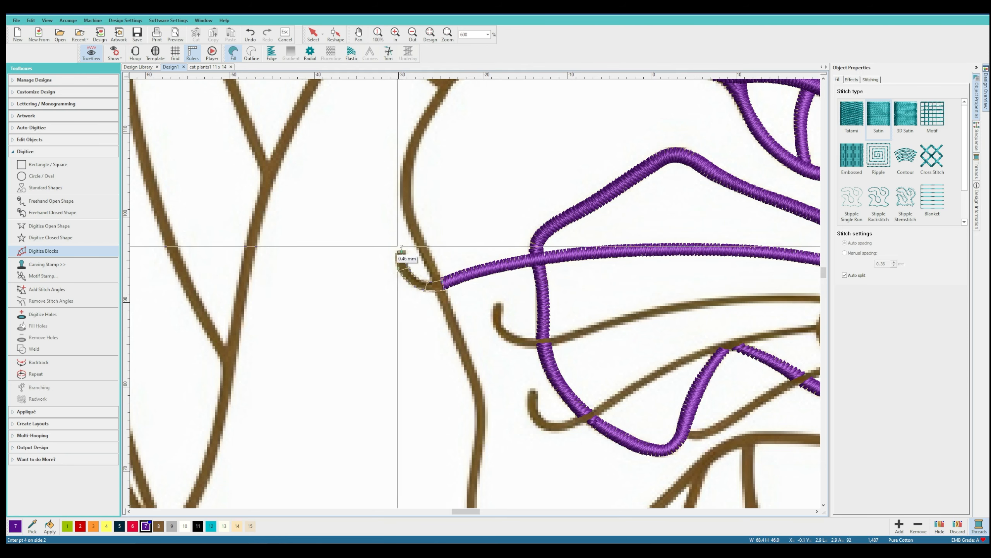
{"action": "key", "text": "Return"}
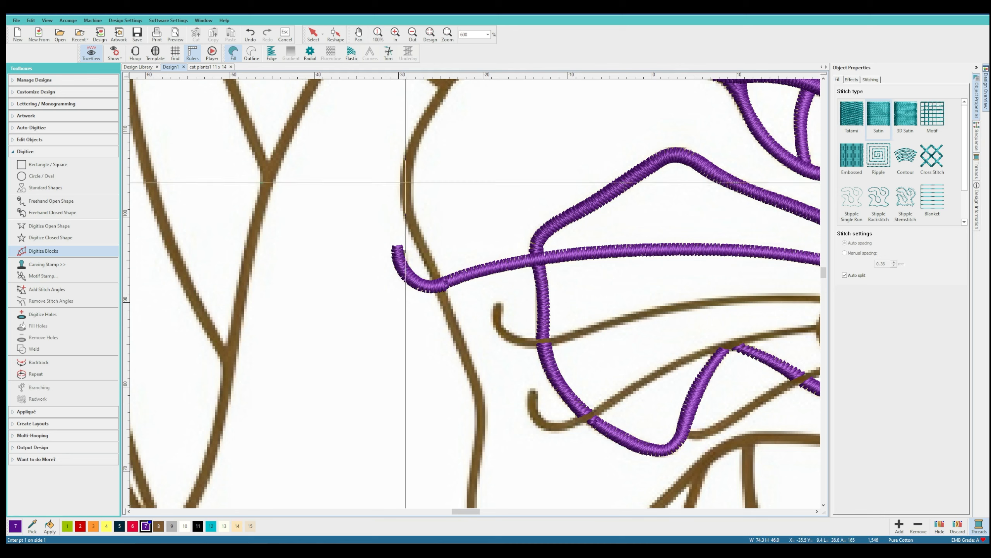
Try to digitize a short satin block column down the rear head outline, ending at the top whisker crossing
{"action": "left_click", "coordinate": [418, 246]}
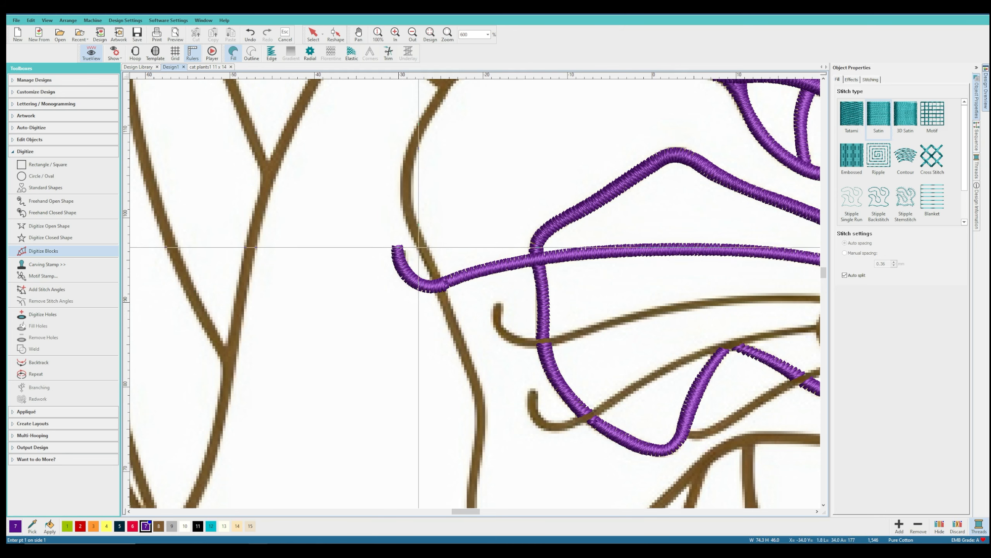
{"action": "left_click", "coordinate": [427, 243]}
{"action": "left_click", "coordinate": [432, 279]}
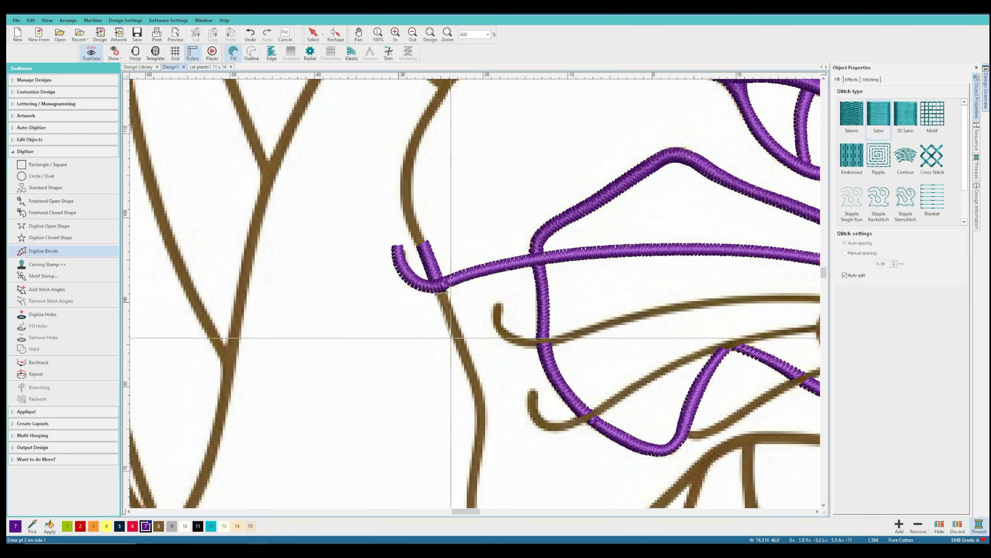
{"action": "left_click", "coordinate": [434, 281]}
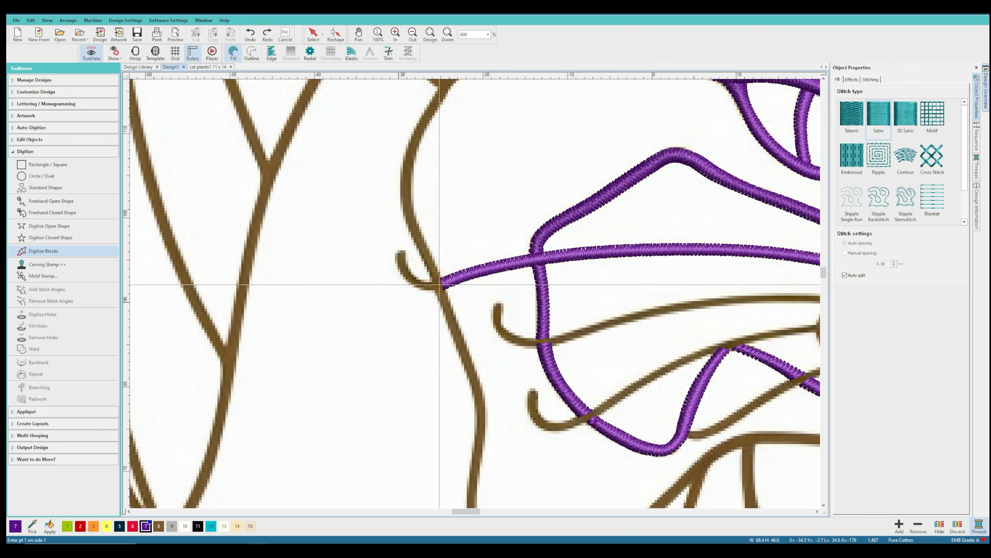
Redigitize the top whisker's curled end as a satin block column about 1.2 mm wide, starting at the rear head outline
{"action": "left_click", "coordinate": [444, 289]}
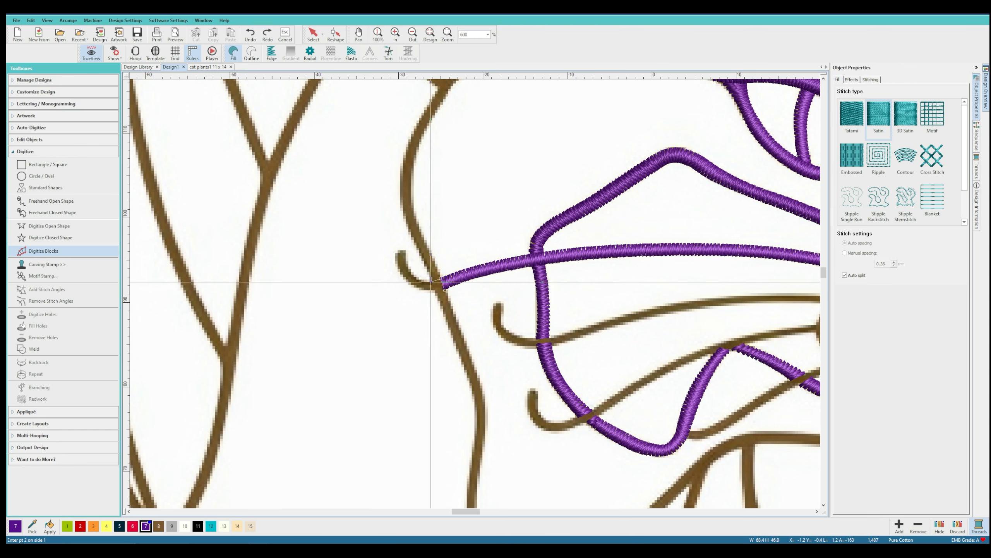
{"action": "right_click", "coordinate": [430, 281]}
{"action": "right_click", "coordinate": [433, 292]}
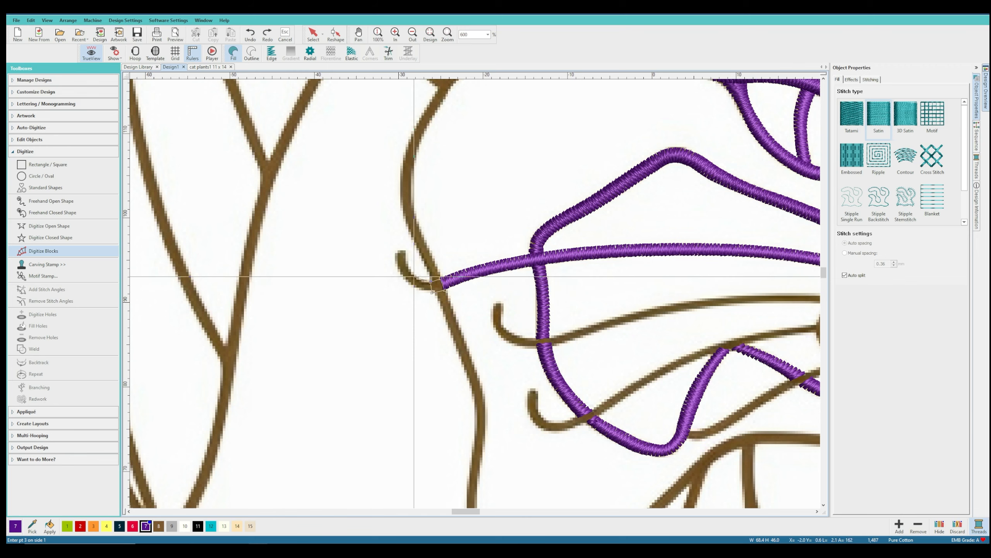
{"action": "right_click", "coordinate": [414, 276]}
{"action": "right_click", "coordinate": [407, 280]}
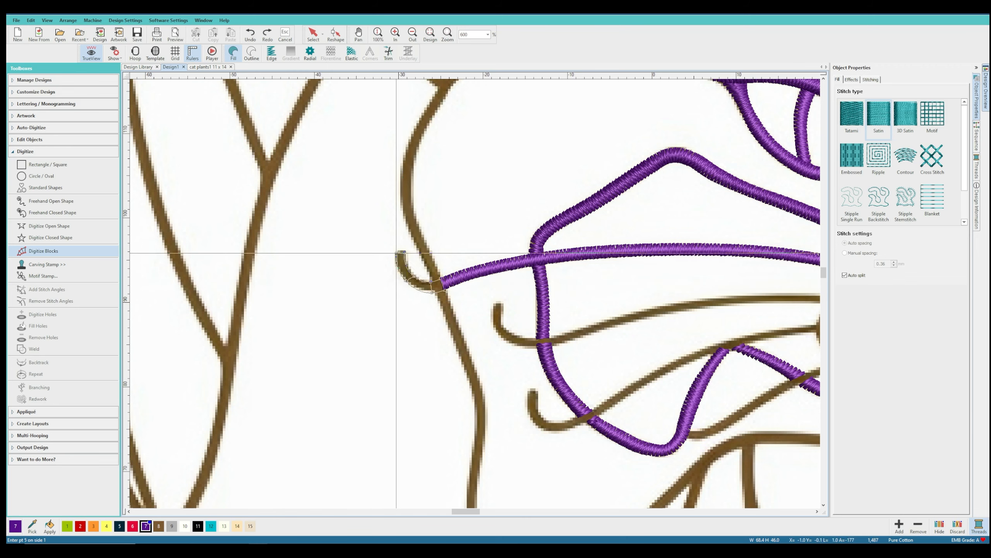
{"action": "key", "text": "Return"}
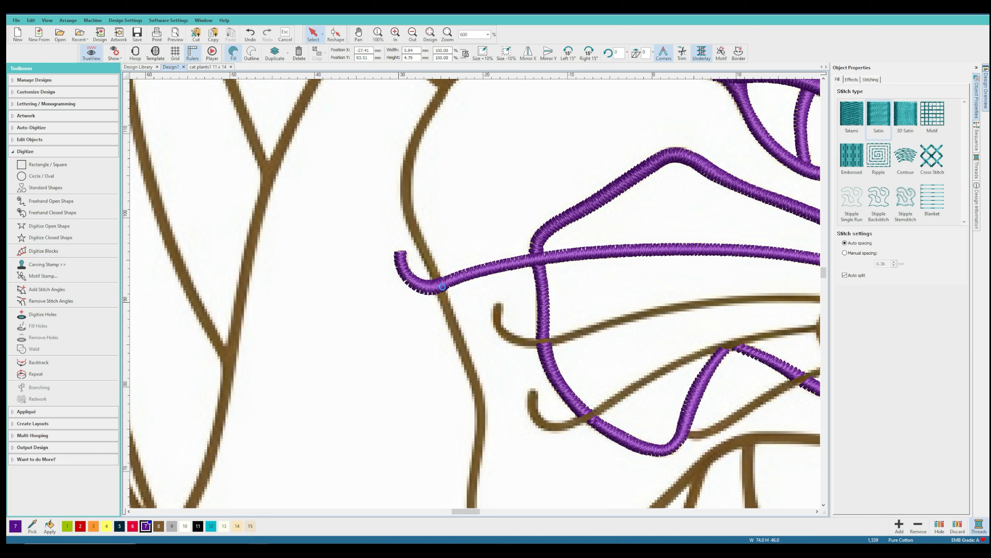
Delete the satin column on the top whisker's curled end
{"action": "key", "text": "h"}
{"action": "key", "text": "o"}
{"action": "key", "text": "Delete"}
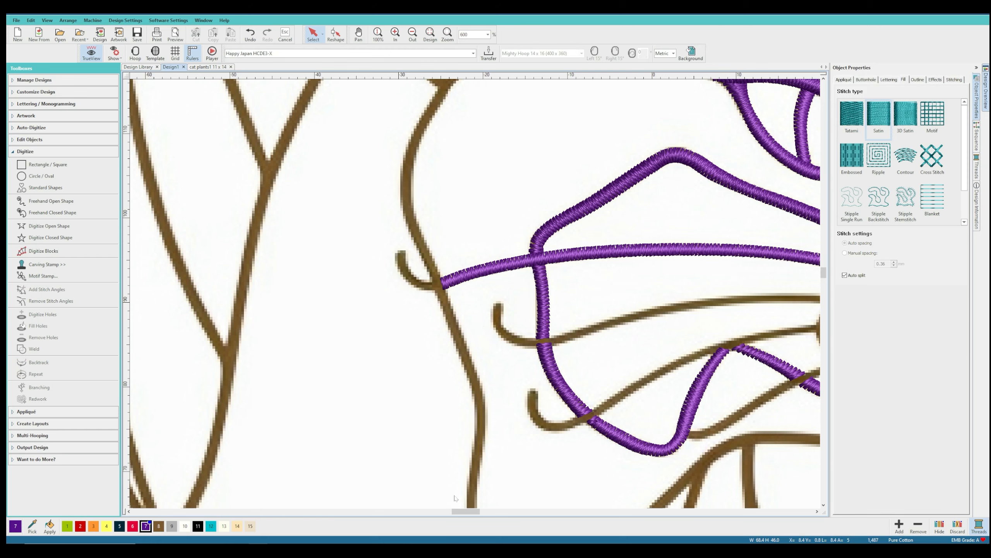
Digitize a short satin block column along the upper whisker-pad curve, from the top whisker to the second whisker
{"action": "left_click_drag", "start_coordinate": [464, 513], "coordinate": [472, 512]}
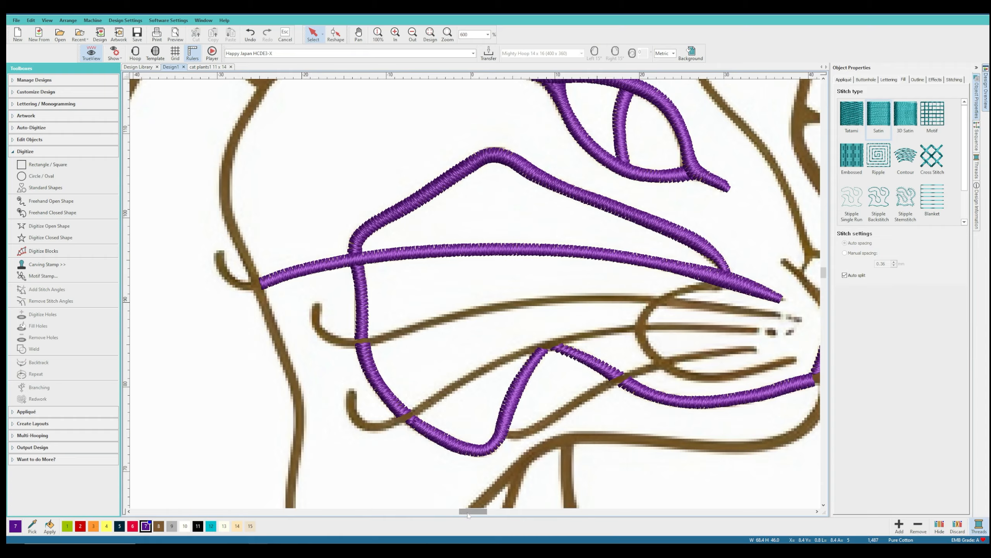
{"action": "left_click_drag", "start_coordinate": [468, 515], "coordinate": [477, 512]}
{"action": "left_click", "coordinate": [43, 250]}
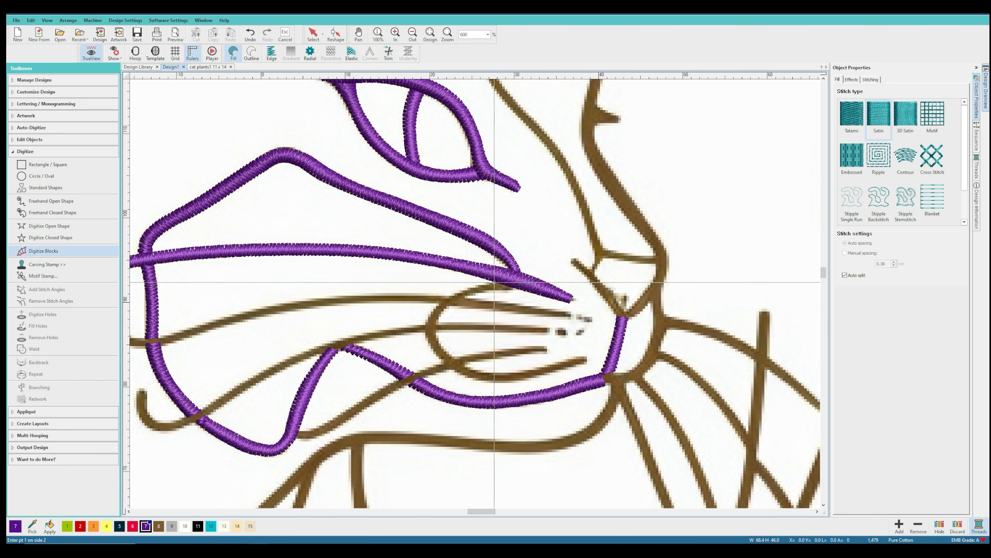
{"action": "left_click", "coordinate": [494, 282]}
{"action": "left_click", "coordinate": [512, 289]}
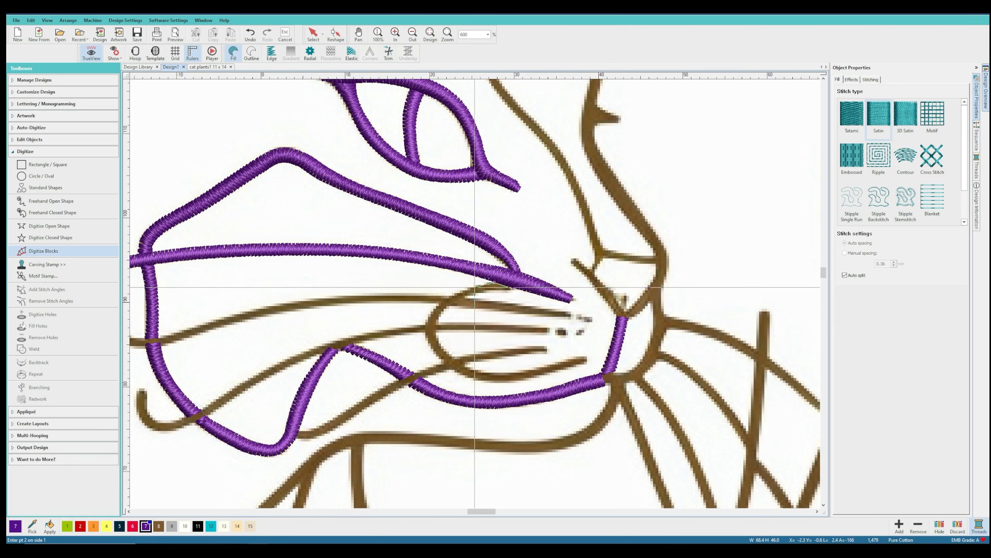
{"action": "left_click", "coordinate": [475, 287]}
{"action": "left_click", "coordinate": [481, 291]}
{"action": "left_click", "coordinate": [453, 294]}
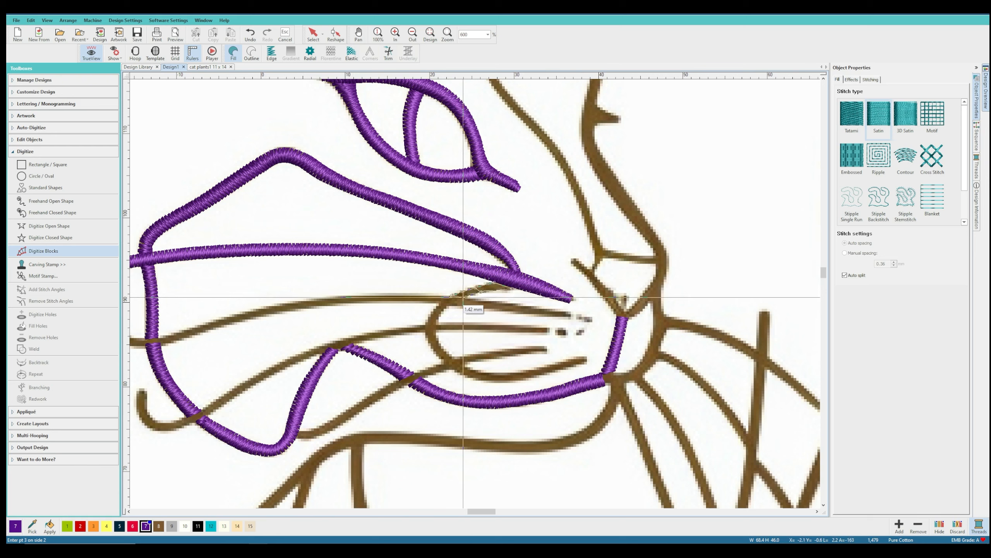
{"action": "key", "text": "Return"}
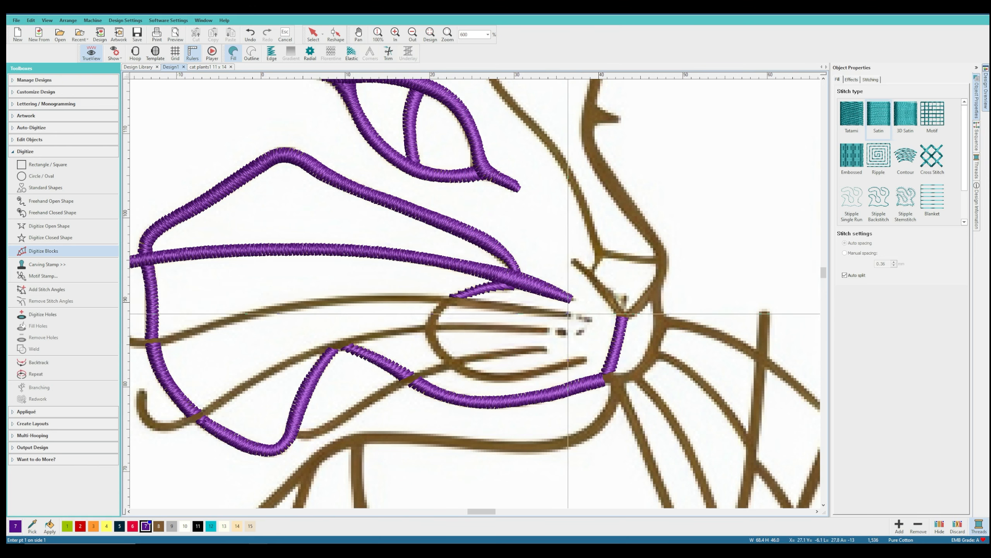
Digitize a satin block column about 1 mm wide along the second whisker, from its muzzle tip across the cheek outline to its curled end
{"action": "left_click", "coordinate": [569, 314]}
{"action": "left_click", "coordinate": [570, 319]}
{"action": "left_click", "coordinate": [508, 303]}
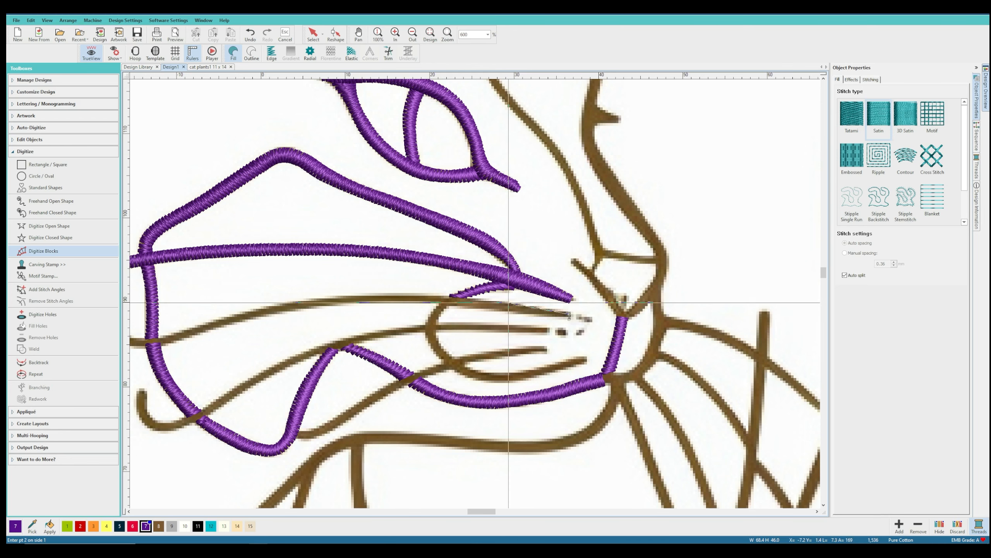
{"action": "left_click", "coordinate": [508, 311]}
{"action": "key", "text": "c"}
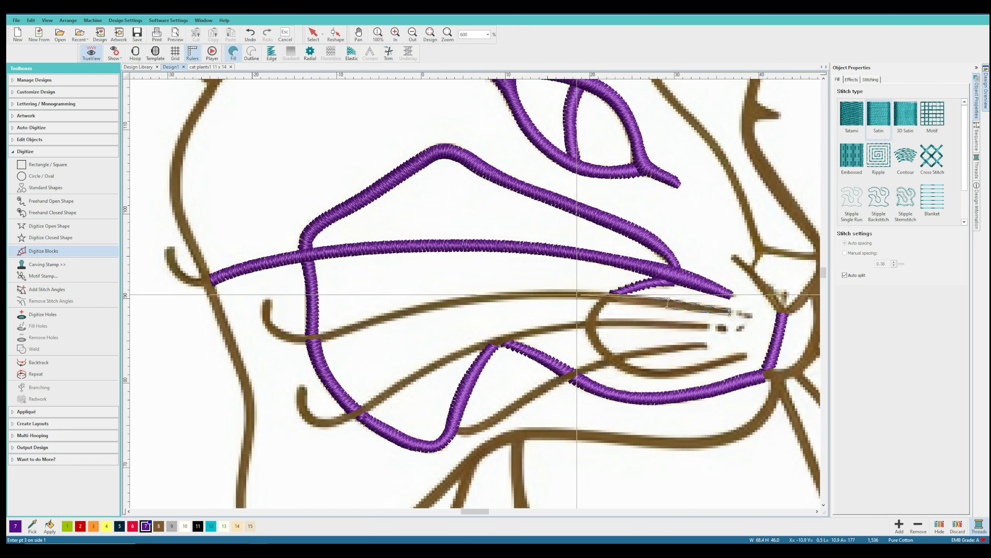
{"action": "left_click", "coordinate": [573, 297]}
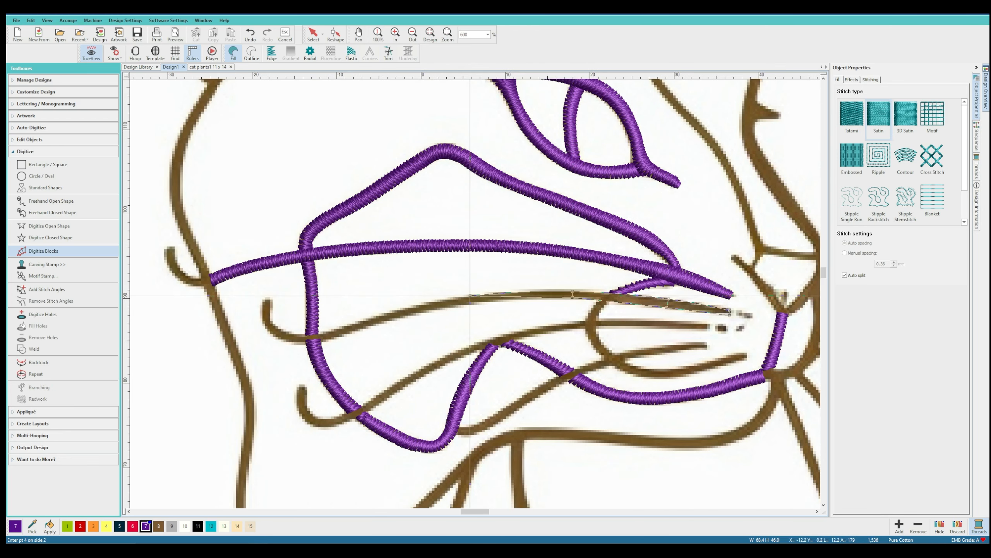
{"action": "left_click", "coordinate": [470, 302]}
{"action": "left_click", "coordinate": [381, 315]}
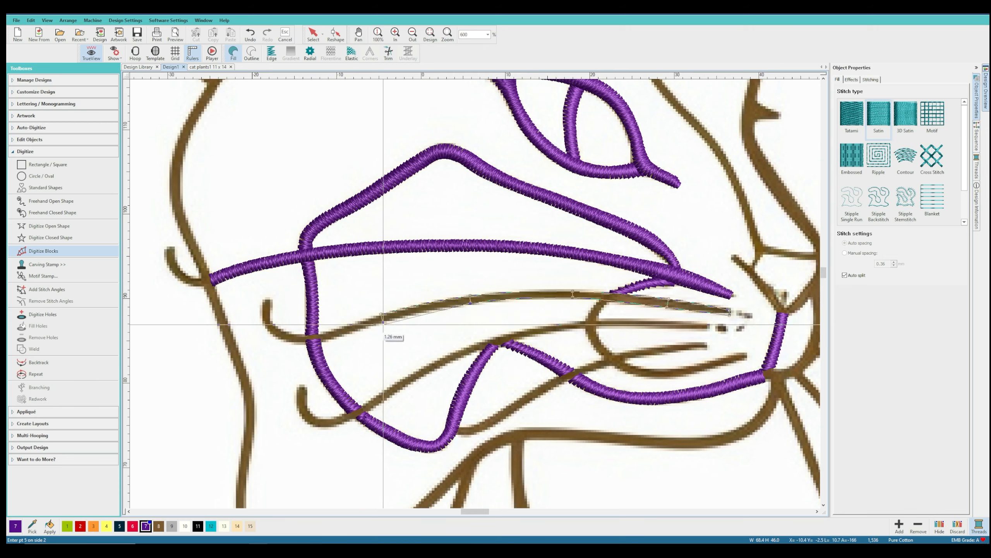
{"action": "left_click", "coordinate": [330, 336]}
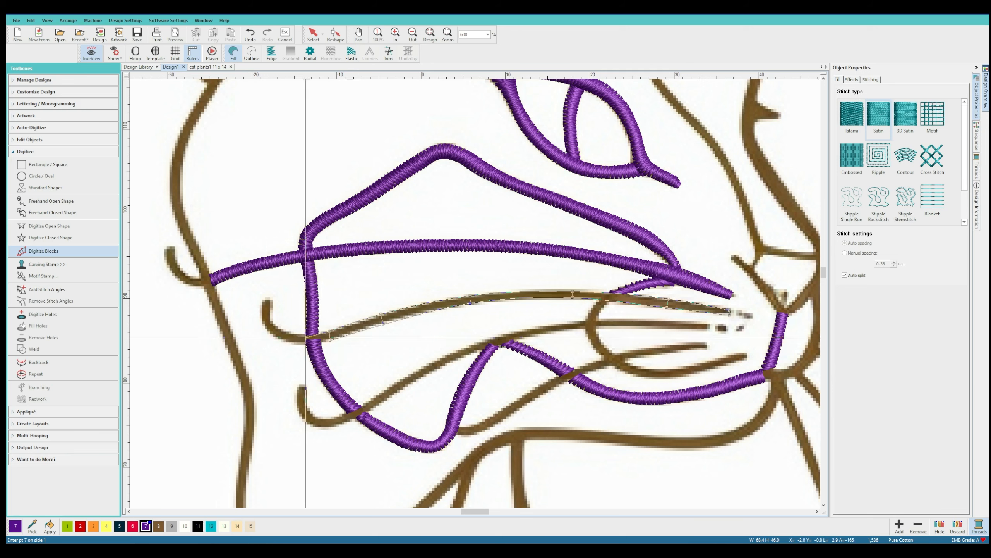
{"action": "left_click", "coordinate": [303, 340]}
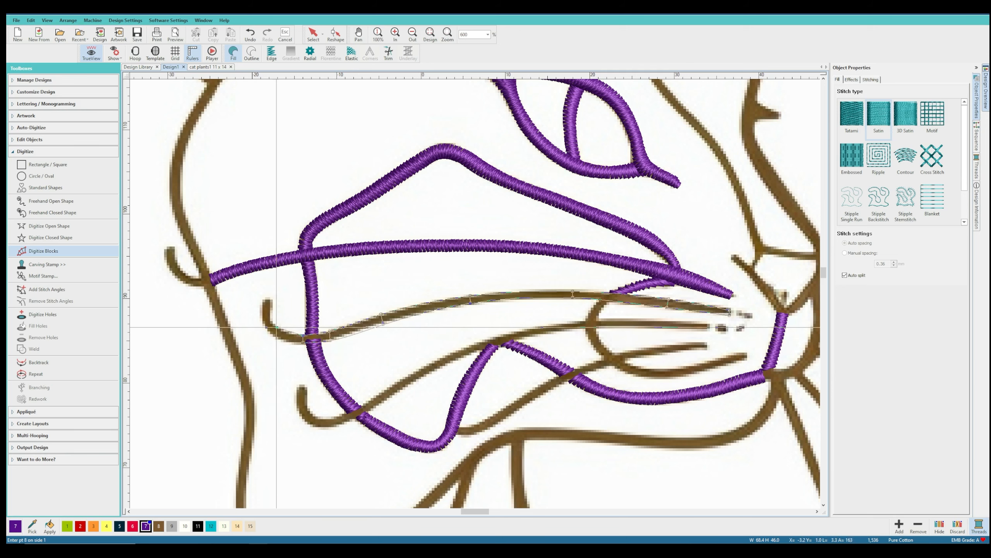
{"action": "left_click", "coordinate": [276, 326]}
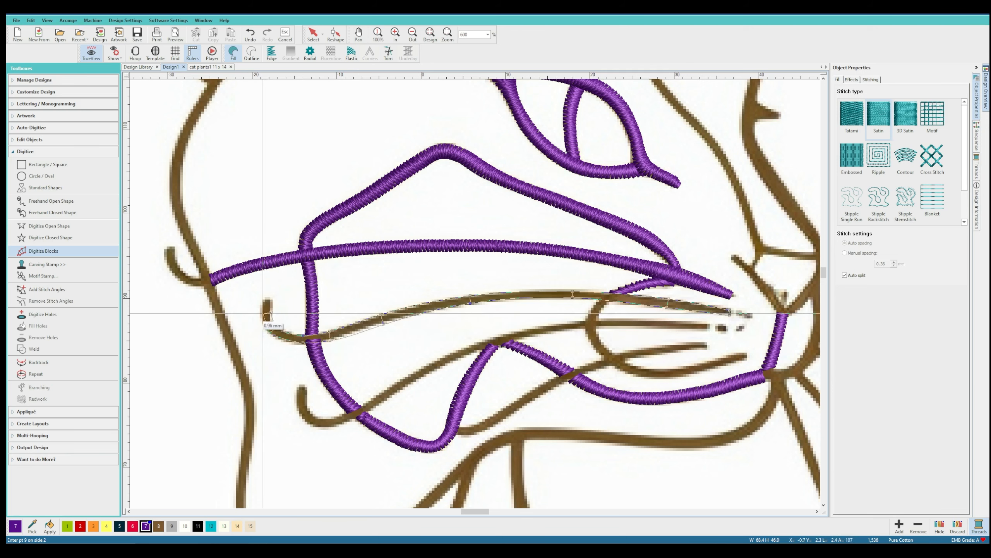
{"action": "left_click", "coordinate": [267, 312]}
{"action": "key", "text": "Return"}
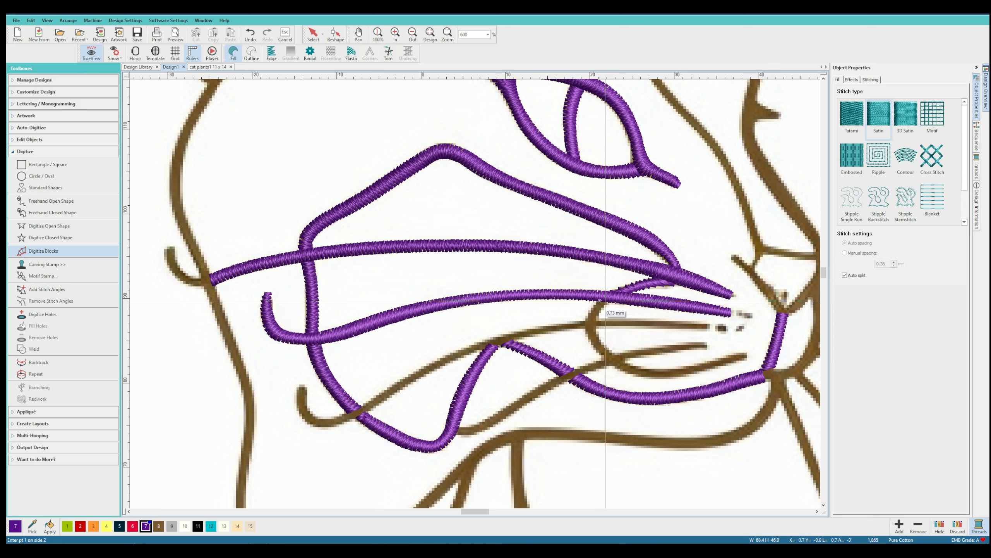
Digitize a satin block column about 0.8 mm wide along the whisker-pad curve, between the second and third whiskers
{"action": "left_click", "coordinate": [592, 310]}
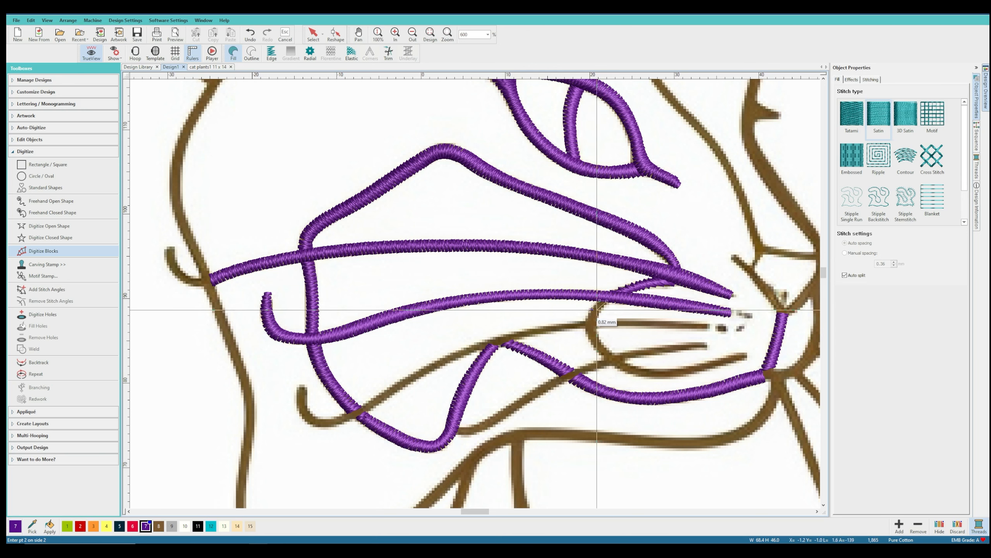
{"action": "left_click", "coordinate": [588, 320]}
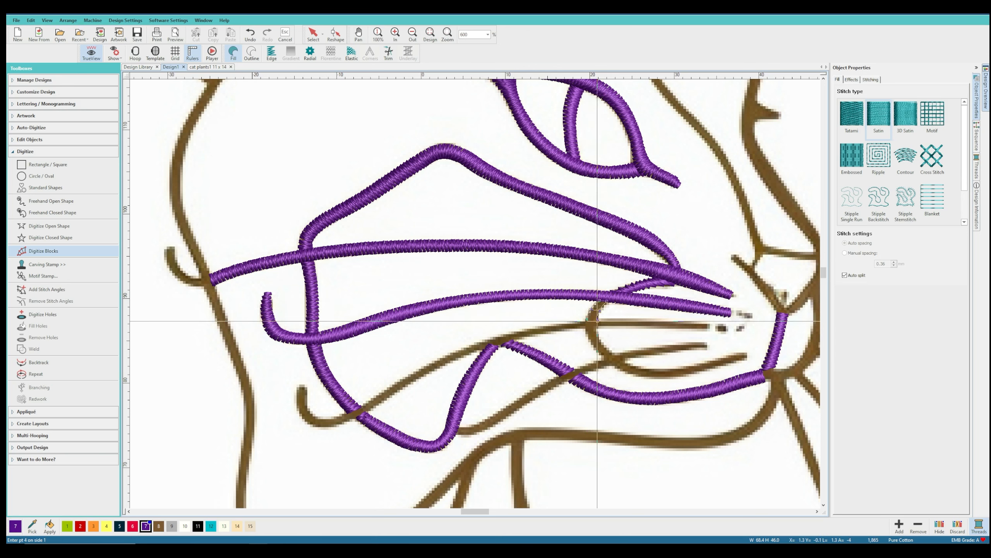
{"action": "key", "text": "Return"}
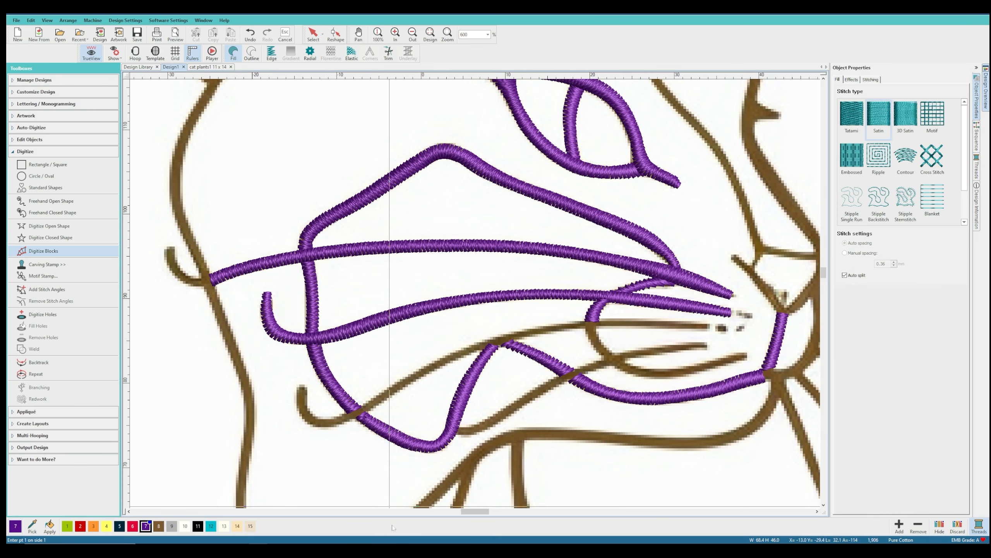
Digitize a satin block column about 1 mm wide along the third whisker, from its muzzle tip across the cheek outline to its curled end
{"action": "left_click_drag", "start_coordinate": [463, 513], "coordinate": [468, 513]}
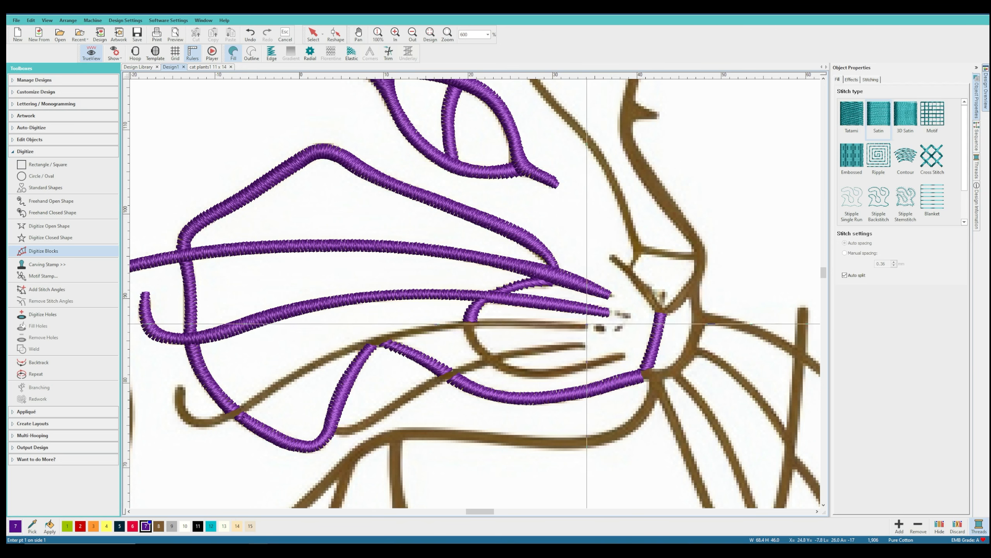
{"action": "left_click", "coordinate": [586, 329]}
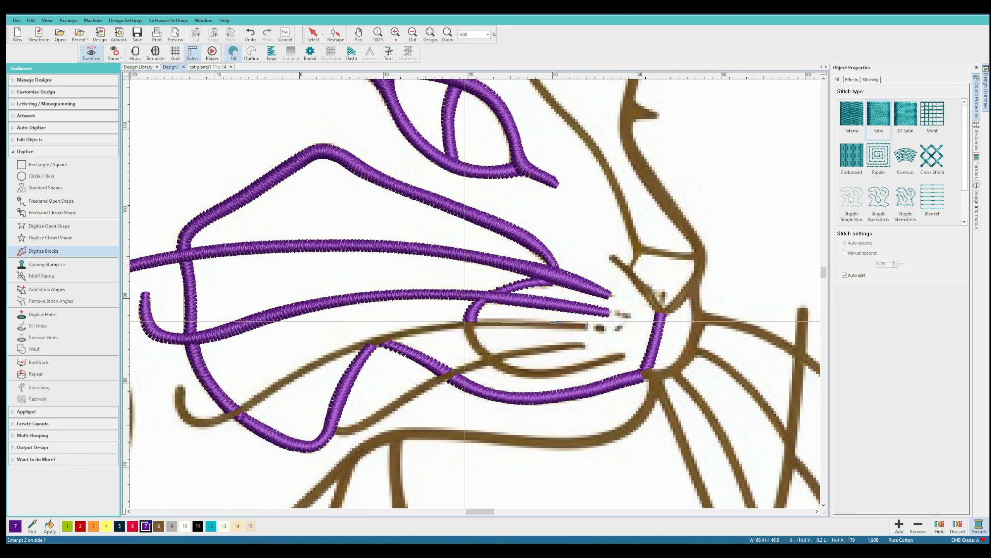
{"action": "left_click", "coordinate": [466, 321]}
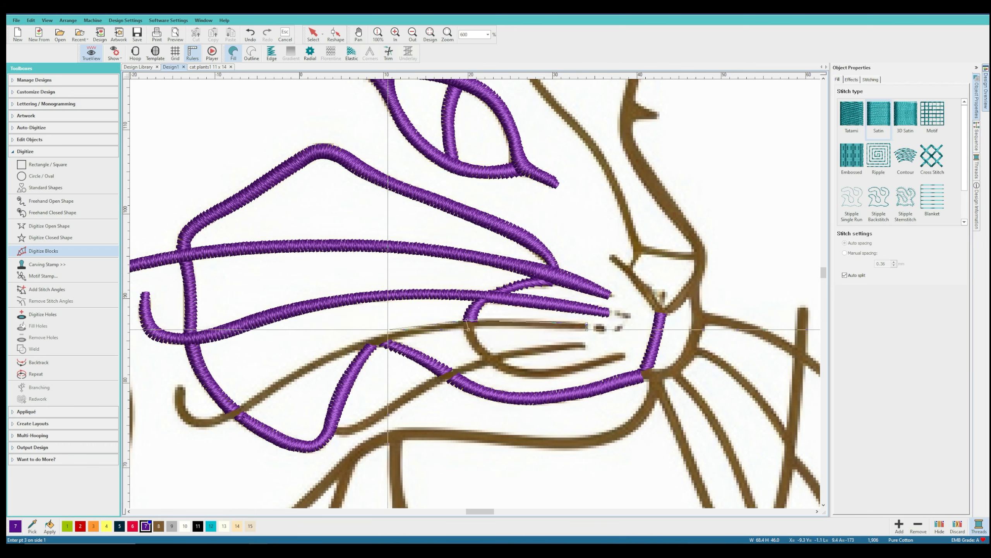
{"action": "left_click", "coordinate": [391, 342]}
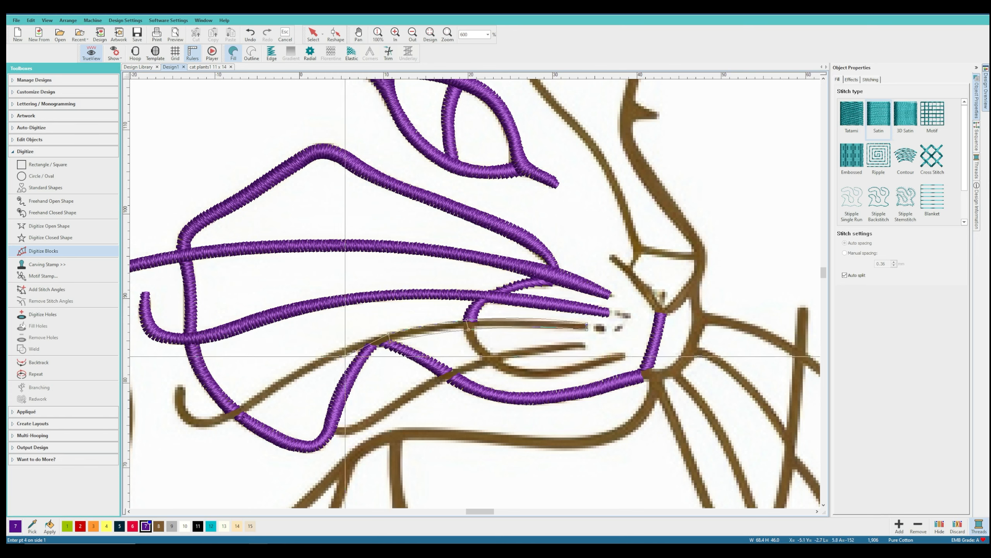
{"action": "right_click", "coordinate": [330, 353]}
{"action": "right_click", "coordinate": [333, 359]}
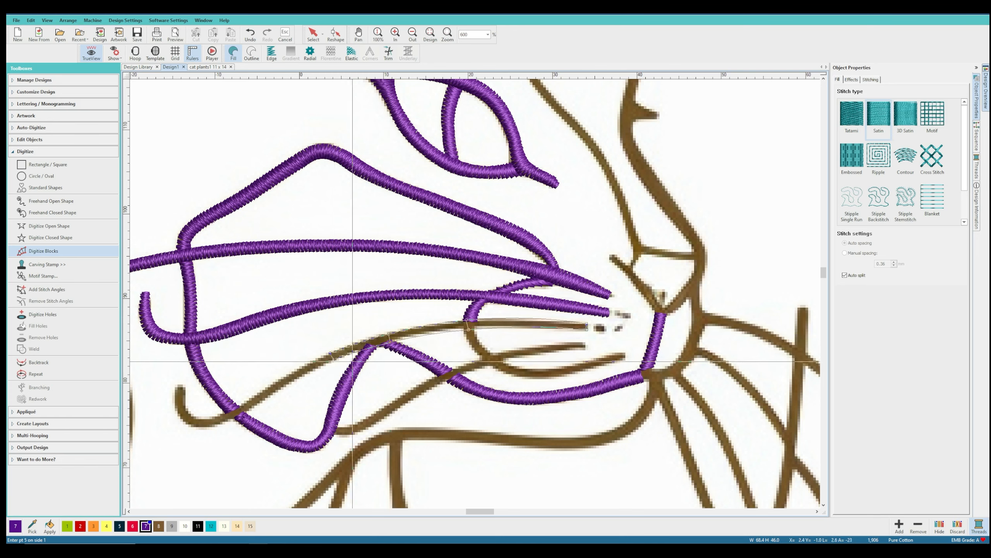
{"action": "left_click", "coordinate": [430, 323]}
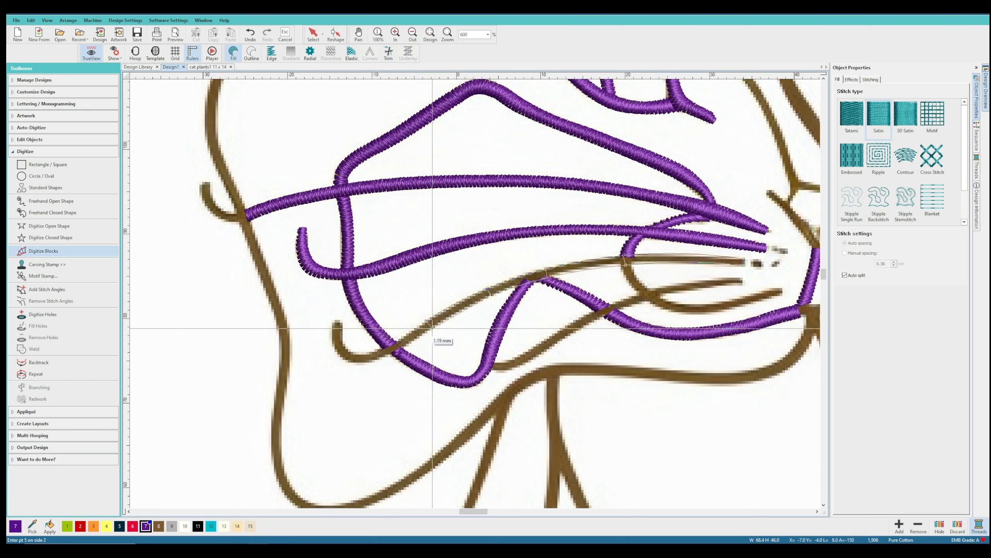
{"action": "left_click", "coordinate": [387, 345]}
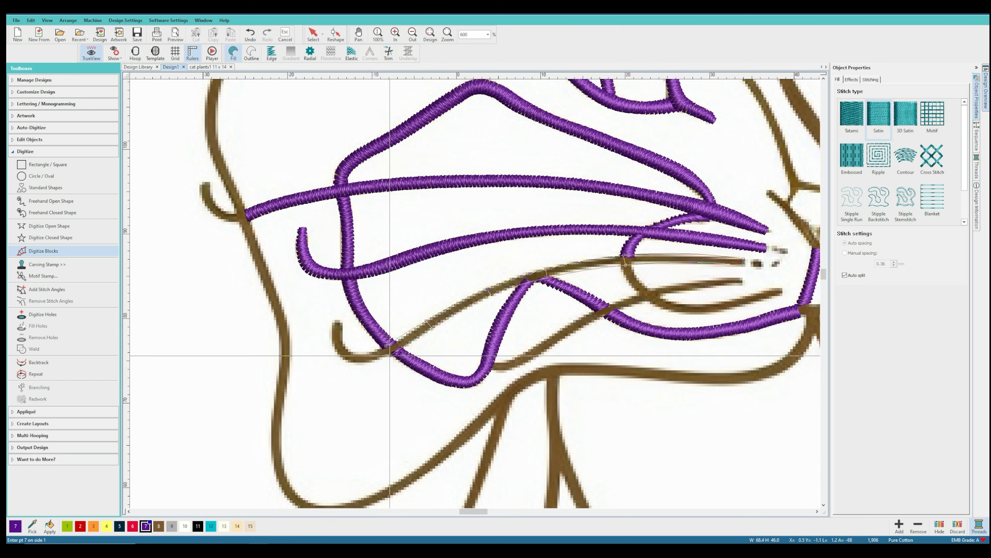
{"action": "right_click", "coordinate": [362, 363]}
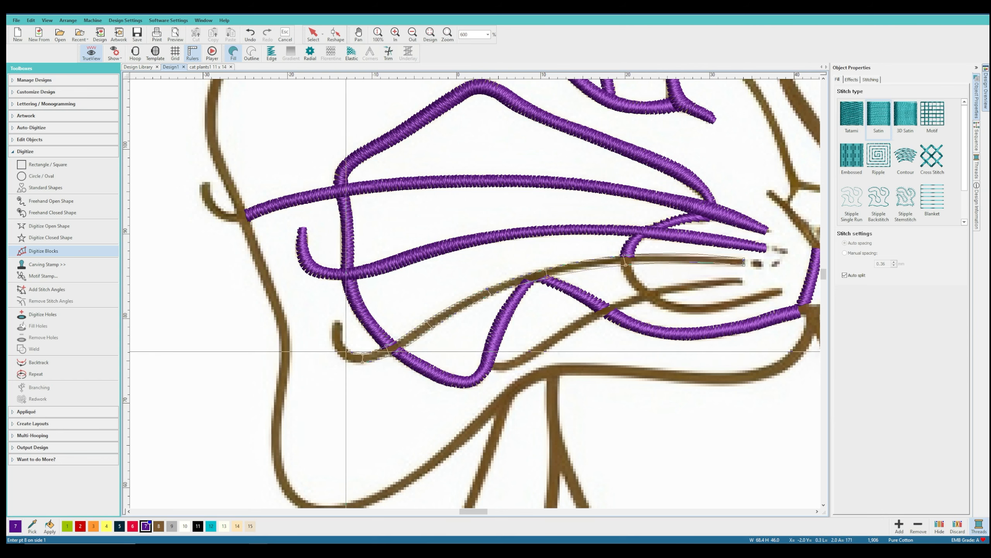
{"action": "right_click", "coordinate": [345, 351]}
{"action": "right_click", "coordinate": [342, 356]}
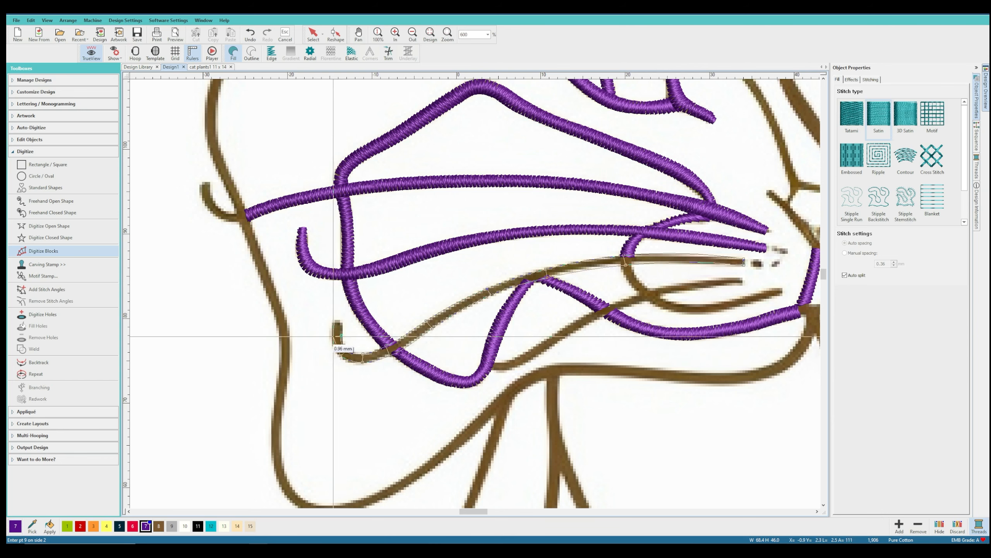
{"action": "left_click", "coordinate": [334, 337]}
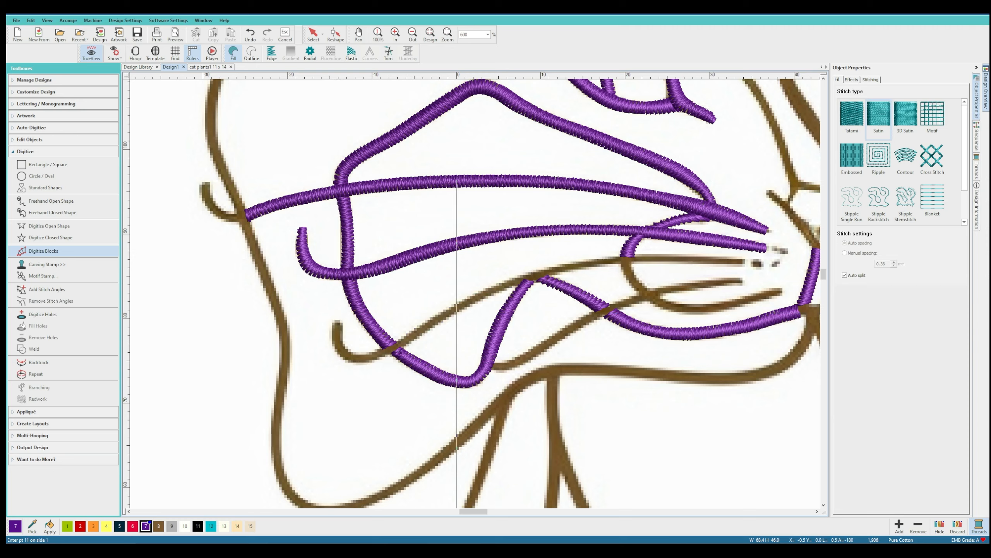
{"action": "key", "text": "Return"}
Digitize a short satin block column along the whisker-pad curve, from the third whisker down to the fourth whisker
{"action": "scroll", "coordinate": [515, 266], "scroll_direction": "right", "scroll_amount": 3}
{"action": "left_click", "coordinate": [520, 266]}
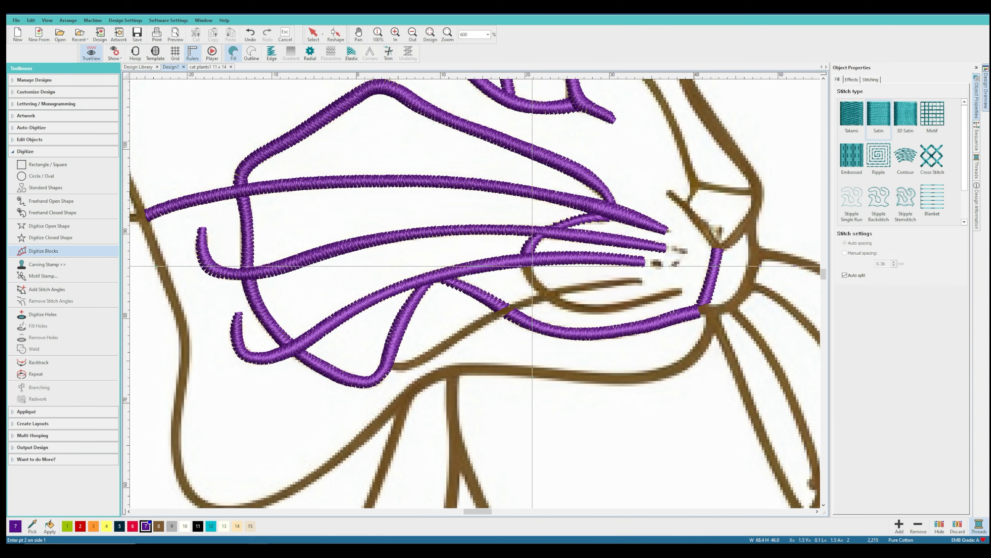
{"action": "right_click", "coordinate": [527, 278]}
{"action": "right_click", "coordinate": [535, 276]}
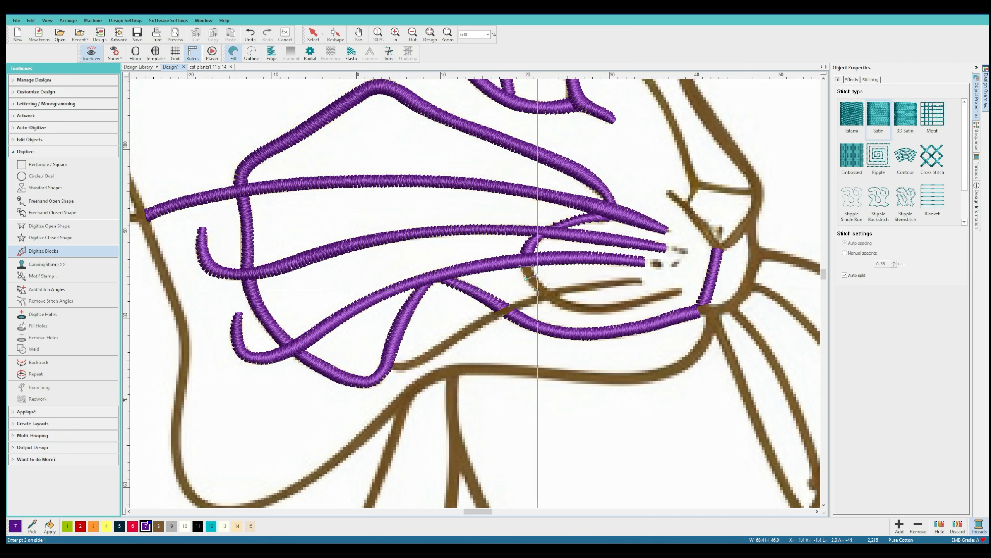
{"action": "right_click", "coordinate": [539, 293]}
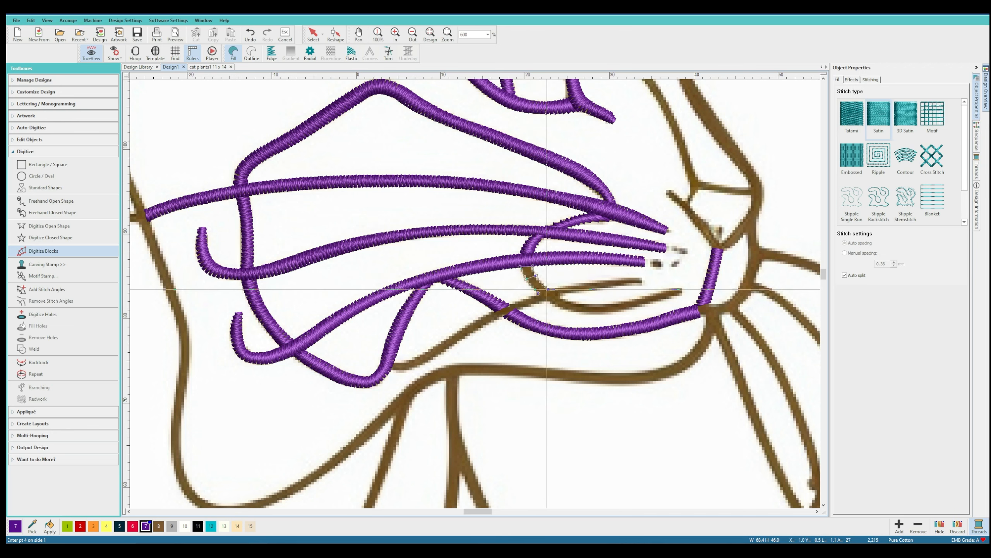
{"action": "key", "text": "Return"}
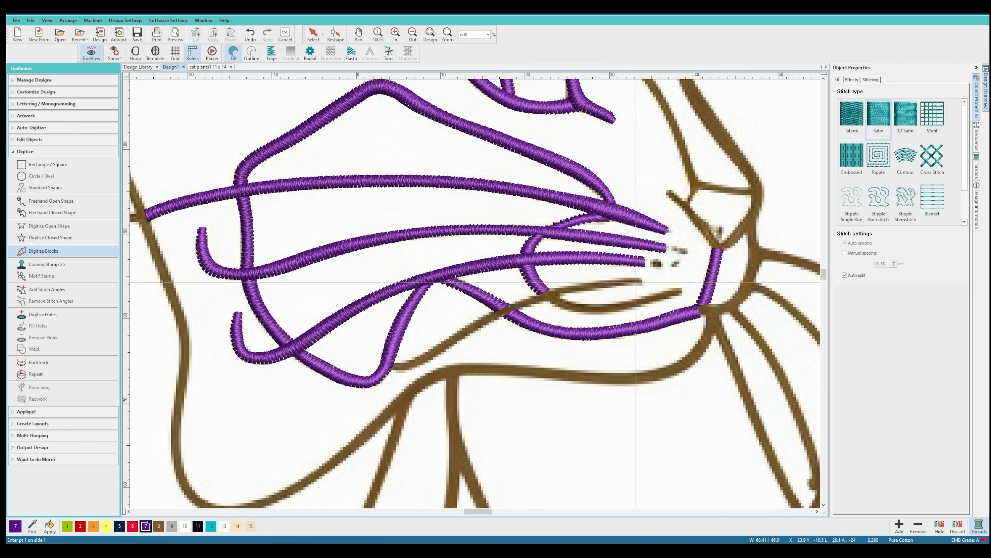
Digitize a satin block column along the bottom of the whisker-pad curve, from the fourth whisker to the curve's muzzle end
{"action": "left_click", "coordinate": [547, 300]}
{"action": "left_click", "coordinate": [567, 304]}
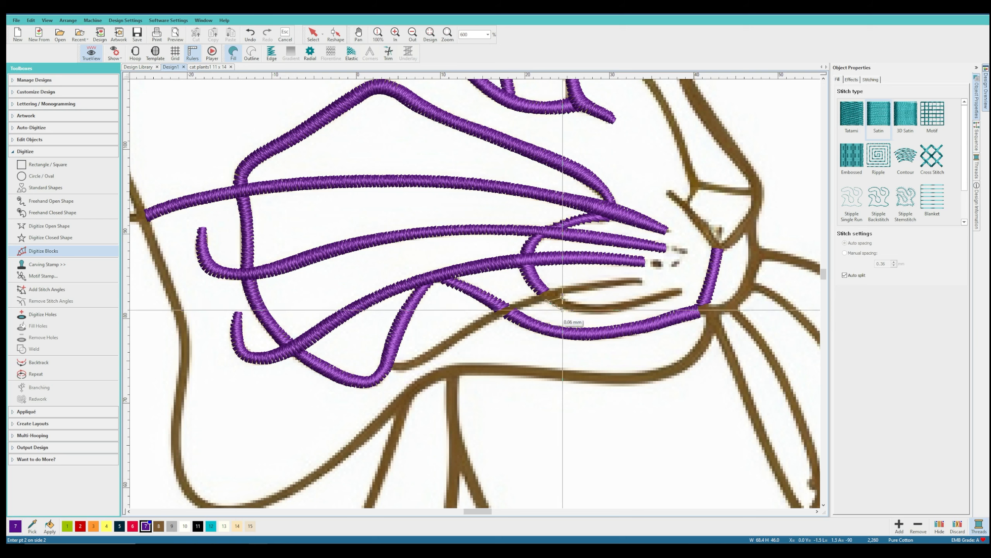
{"action": "left_click", "coordinate": [595, 313]}
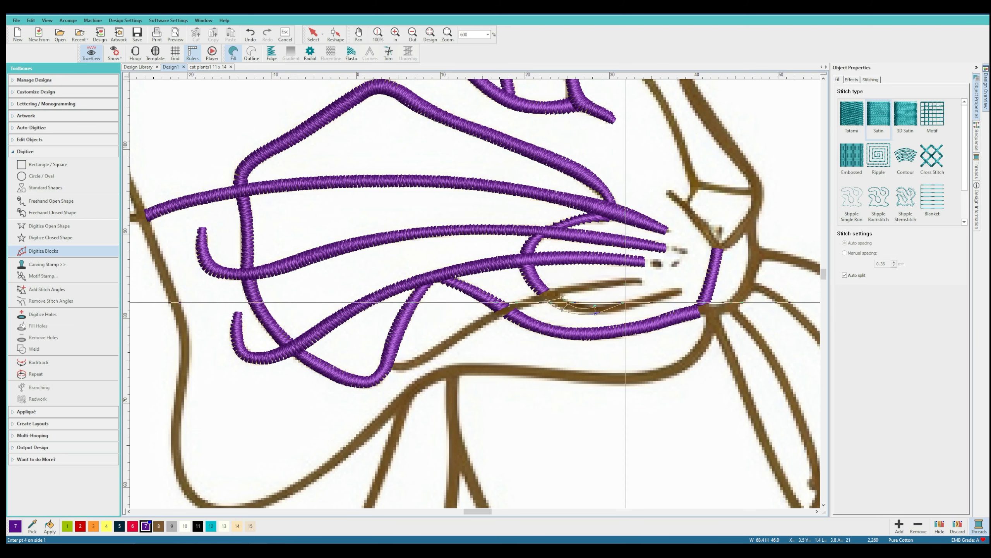
{"action": "left_click", "coordinate": [630, 308]}
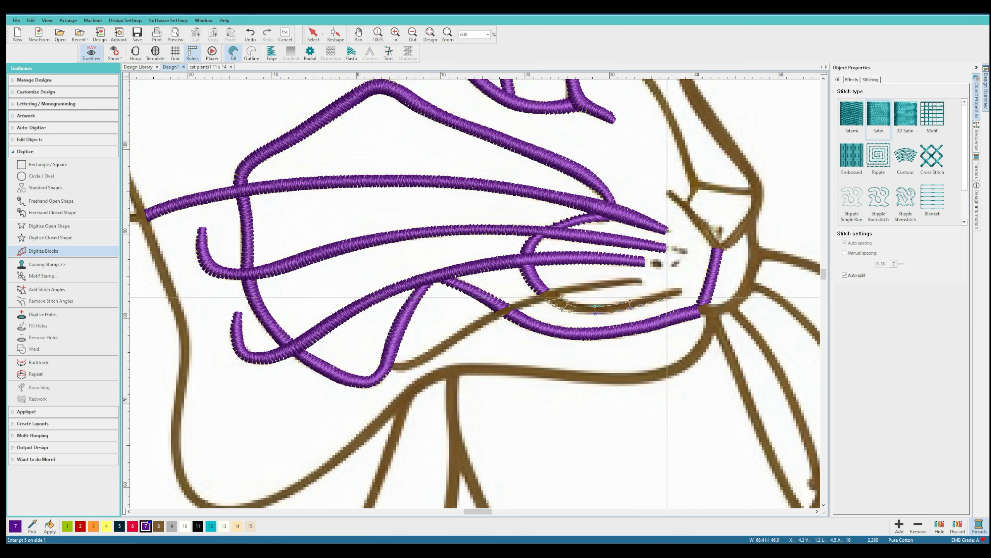
{"action": "left_click", "coordinate": [666, 292]}
{"action": "left_click", "coordinate": [686, 293]}
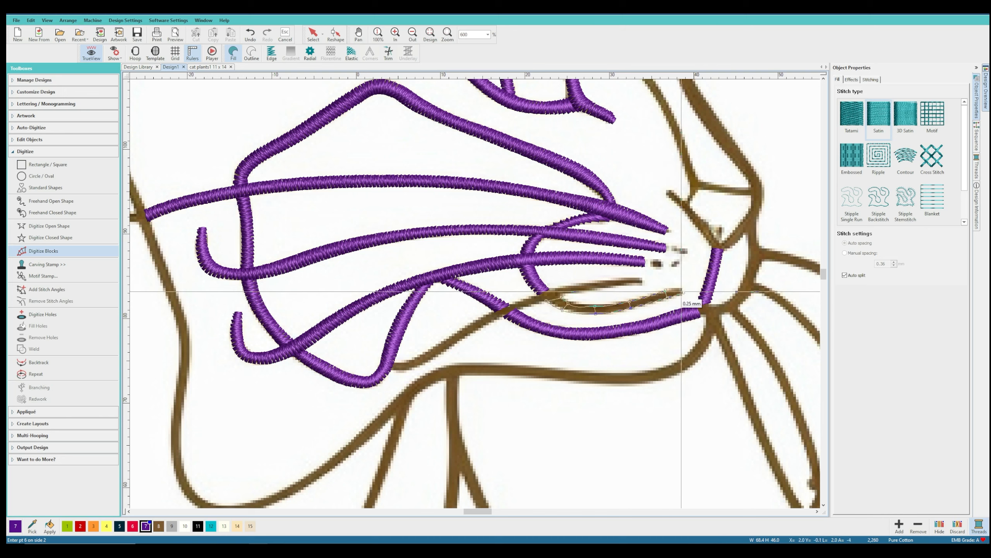
{"action": "key", "text": "Return"}
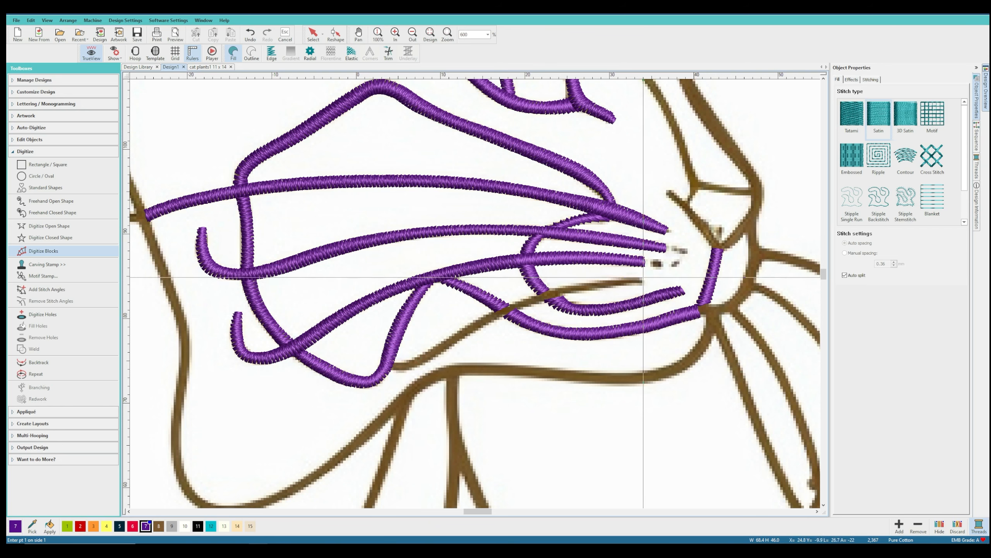
Digitize a satin block column along the fourth whisker, from its muzzle tip across the pad curve and lower cheek line to the cheek outline
{"action": "left_click", "coordinate": [642, 278]}
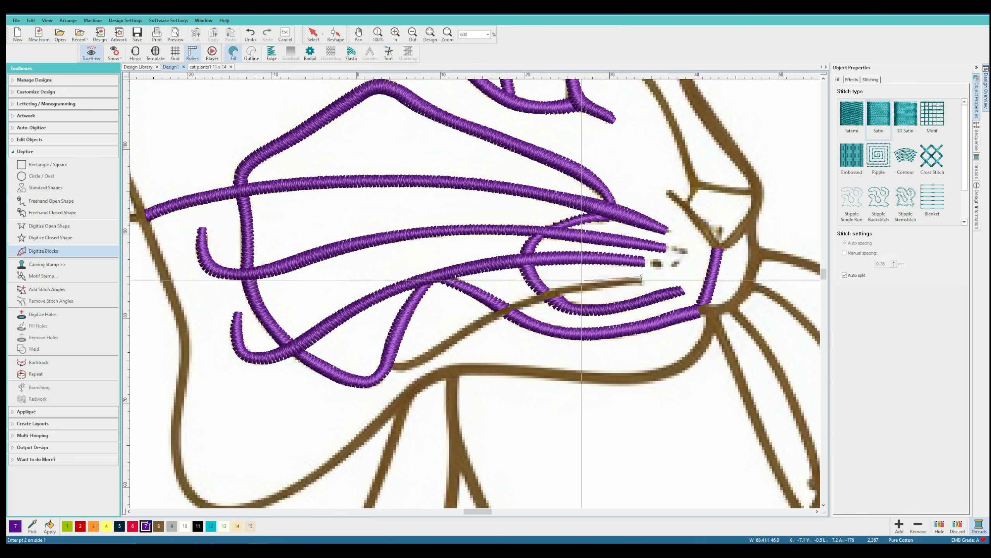
{"action": "right_click", "coordinate": [580, 284]}
{"action": "right_click", "coordinate": [582, 292]}
{"action": "right_click", "coordinate": [512, 302]}
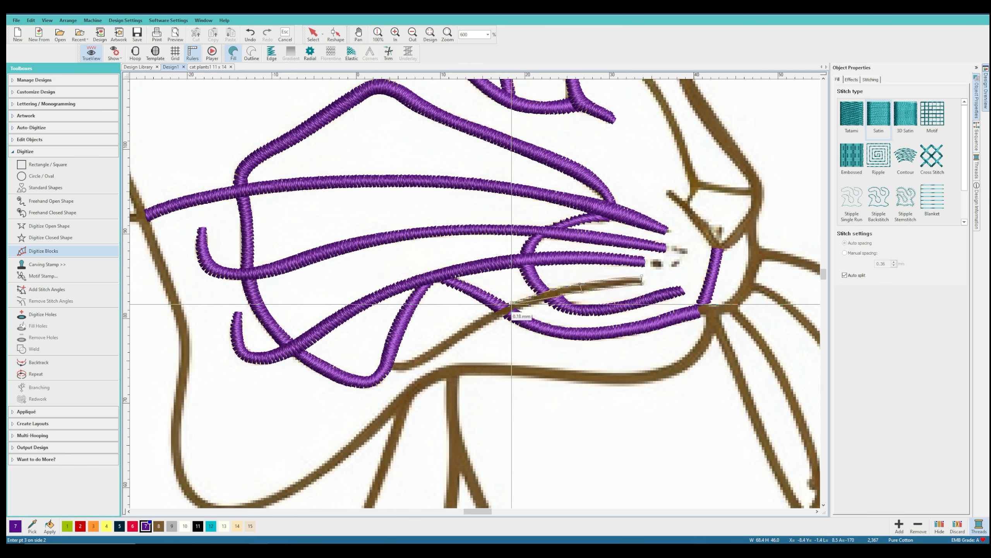
{"action": "left_click", "coordinate": [514, 312]}
{"action": "left_click", "coordinate": [465, 332]}
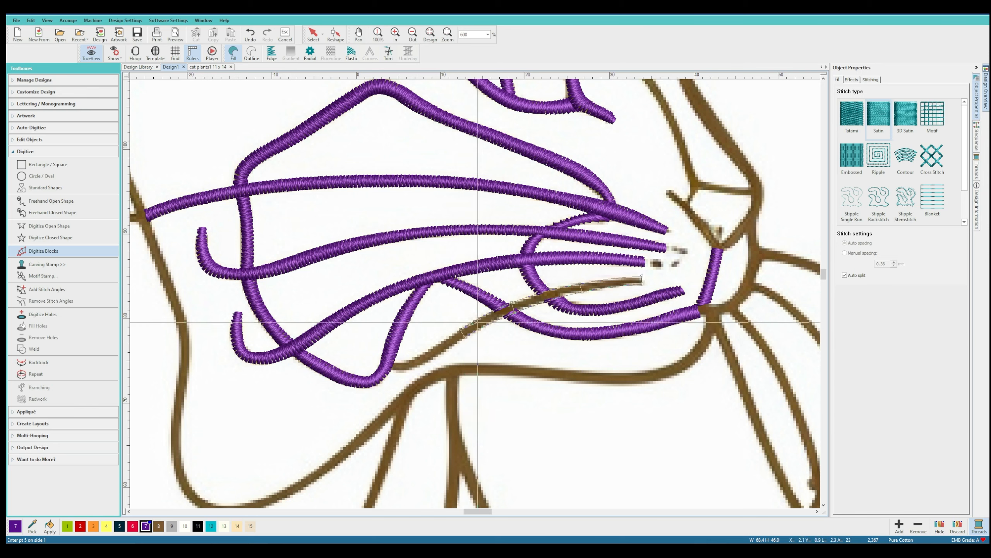
{"action": "left_click", "coordinate": [426, 355]}
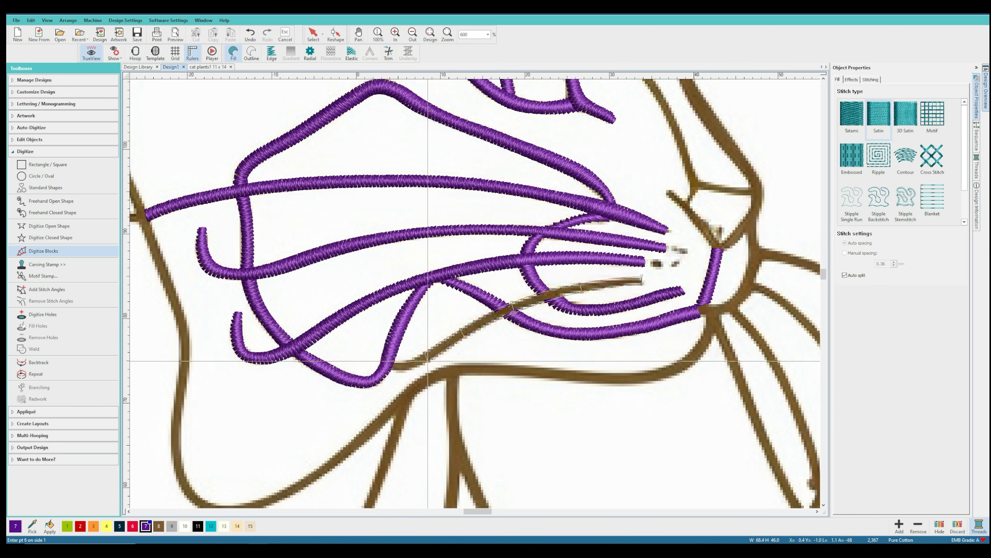
{"action": "right_click", "coordinate": [407, 360]}
{"action": "right_click", "coordinate": [406, 370]}
{"action": "left_click", "coordinate": [393, 362]}
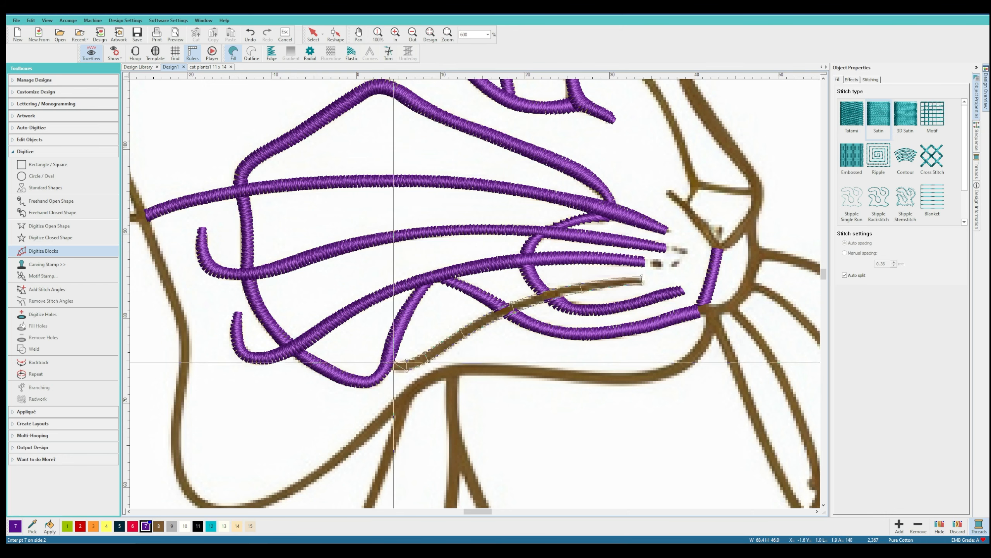
{"action": "key", "text": "Return"}
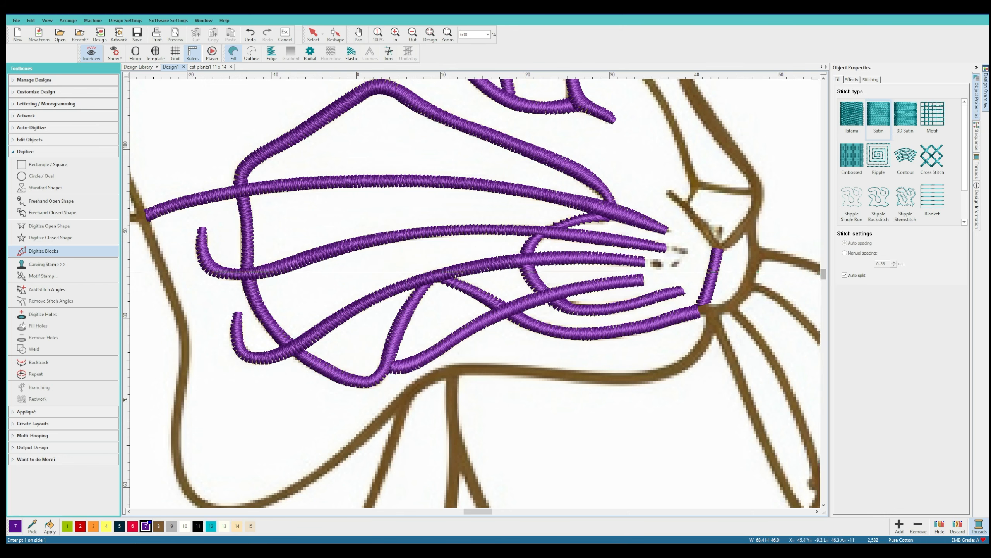
Recolor the lower cheek column between the muzzle line and the fourth whisker turquoise
{"action": "left_click_drag", "start_coordinate": [824, 275], "coordinate": [824, 274]}
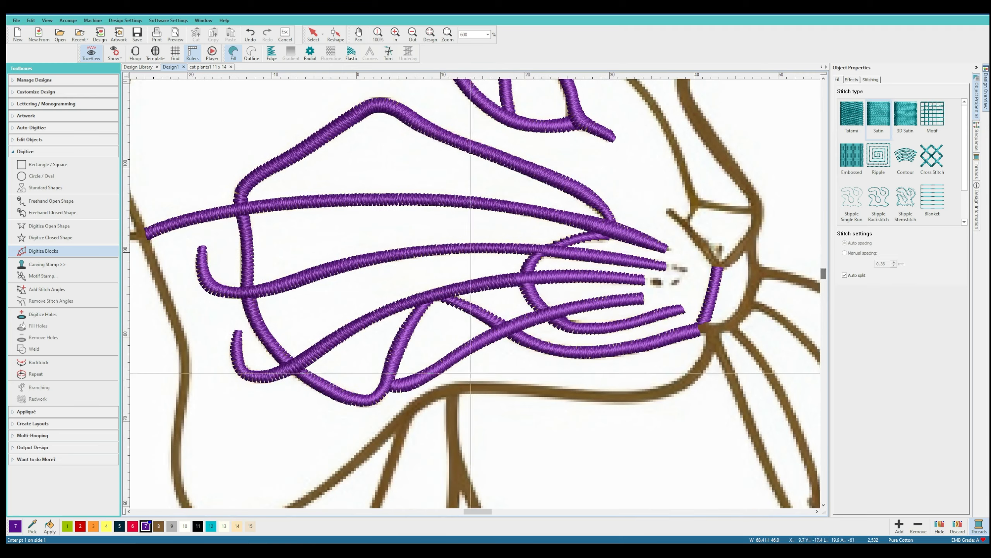
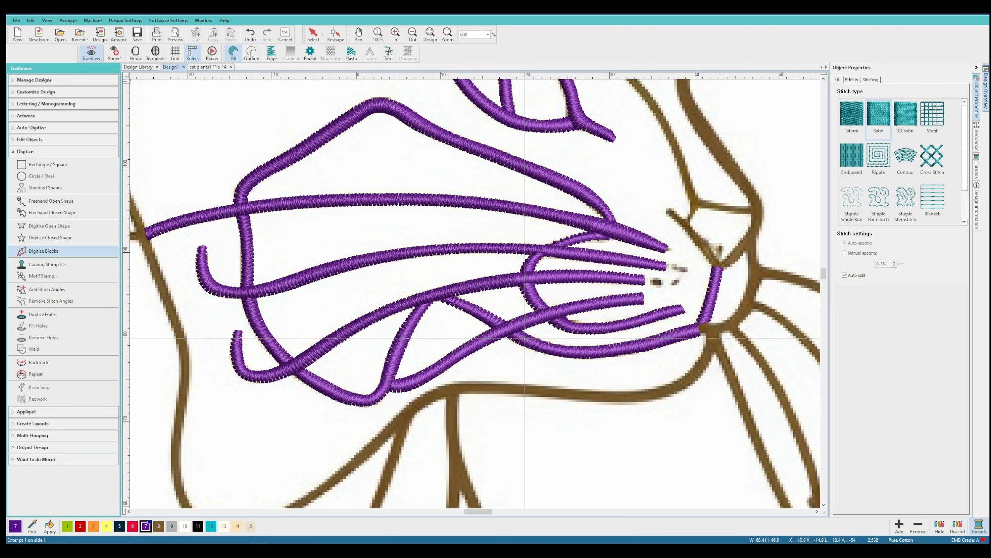
{"action": "key", "text": "Escape"}
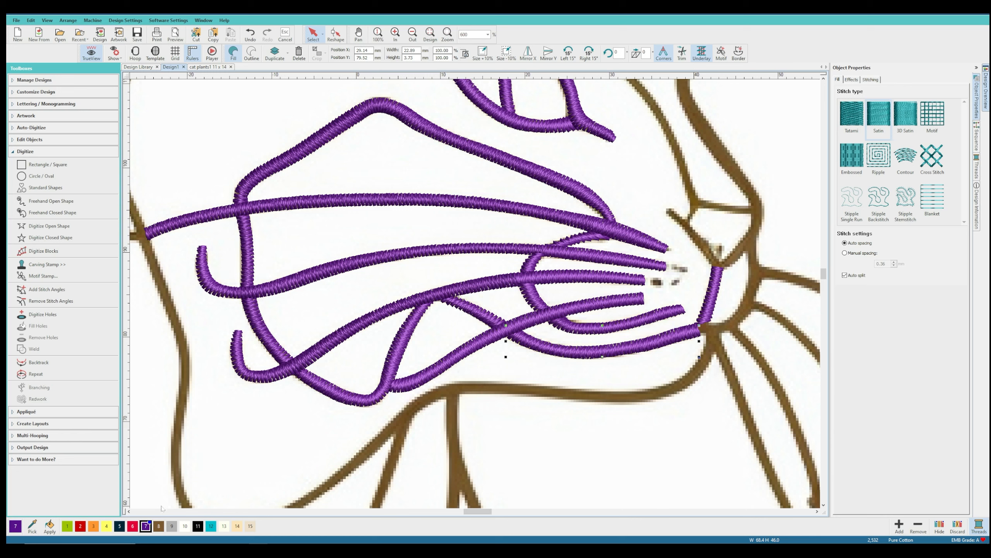
{"action": "left_click", "coordinate": [211, 525]}
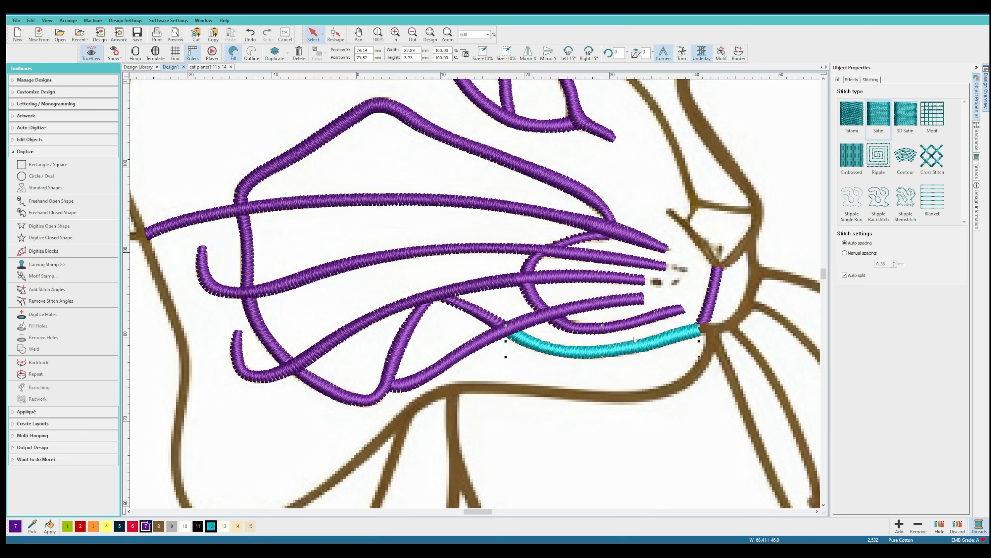
{"action": "left_click", "coordinate": [631, 371]}
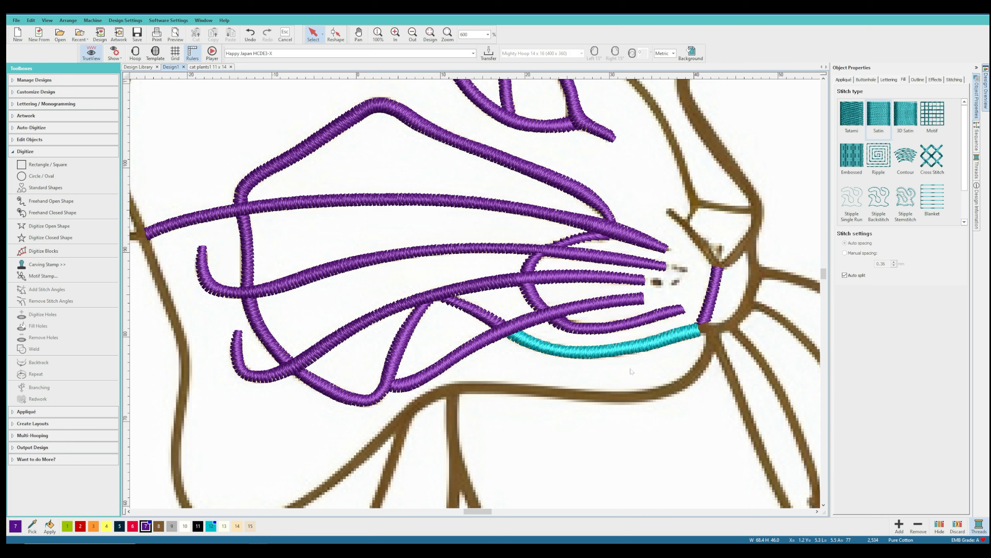
Digitize an open Single Run travel line through the turquoise column, from its muzzle end to the fourth-whisker junction, and extend it slightly by reshaping
{"action": "left_click", "coordinate": [49, 226]}
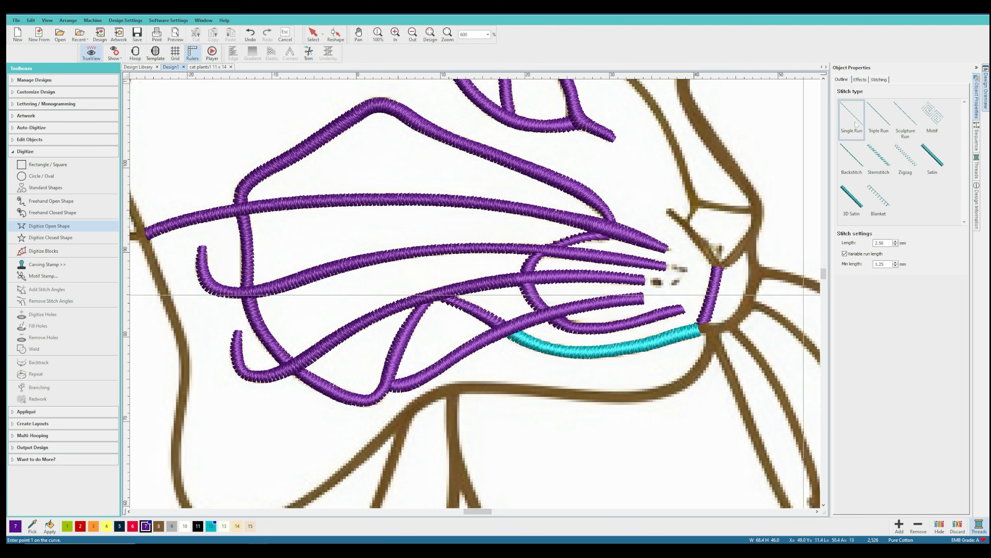
{"action": "left_click", "coordinate": [700, 324]}
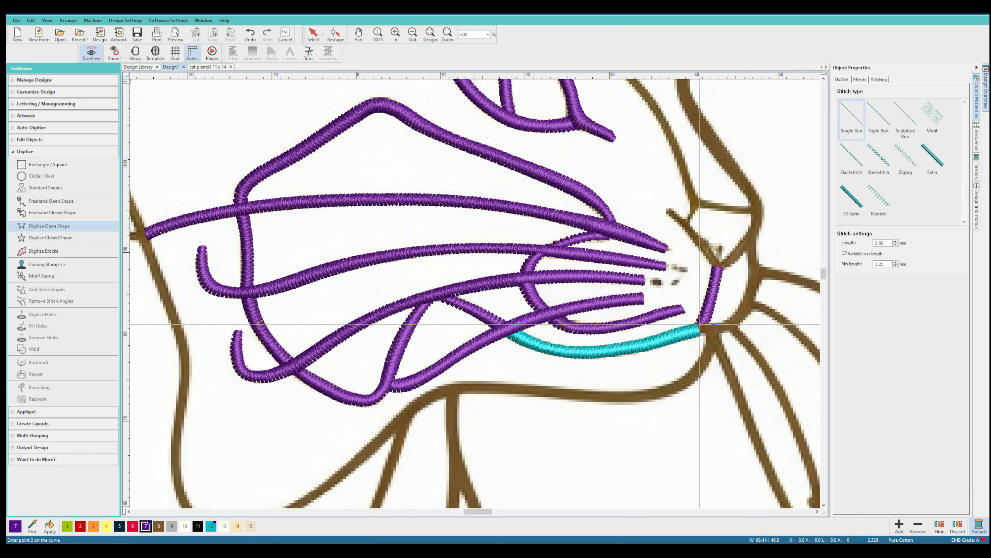
{"action": "right_click", "coordinate": [677, 336]}
{"action": "right_click", "coordinate": [616, 351]}
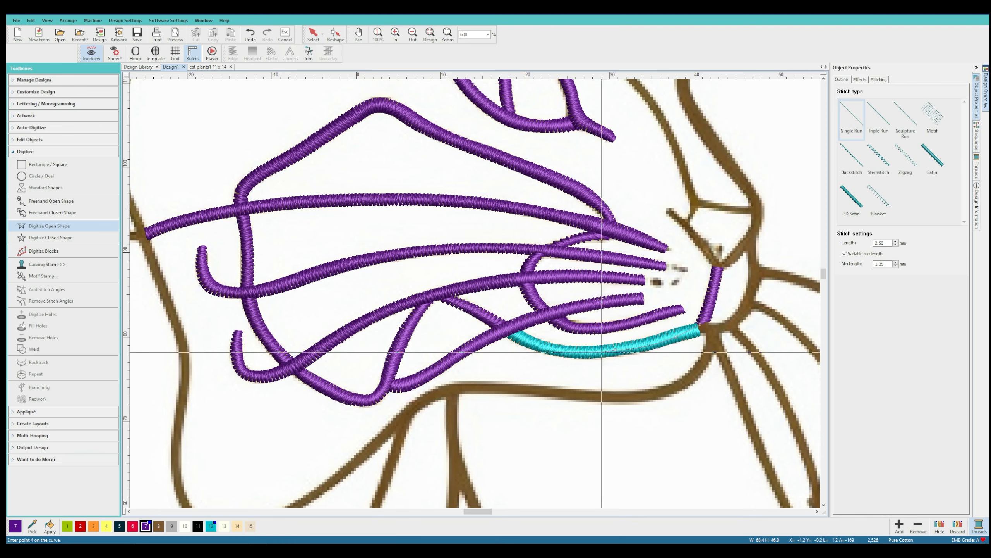
{"action": "right_click", "coordinate": [509, 335]}
{"action": "key", "text": "Return"}
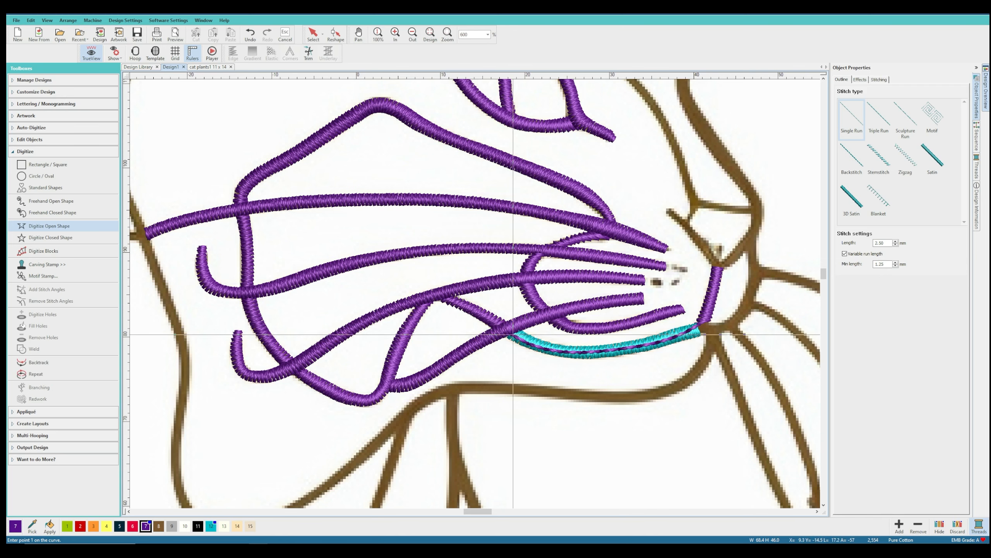
{"action": "key", "text": "Escape"}
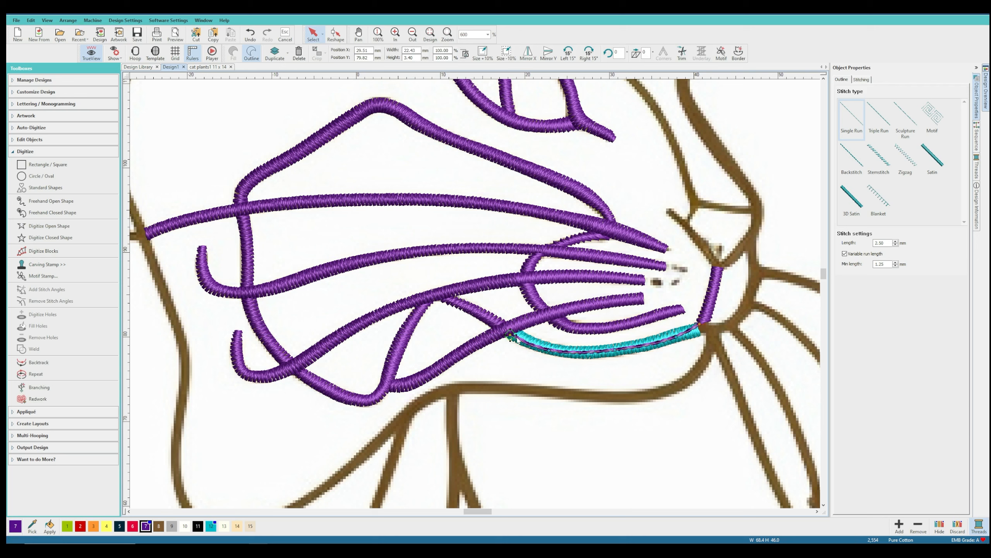
{"action": "key", "text": "h"}
{"action": "key", "text": "Escape"}
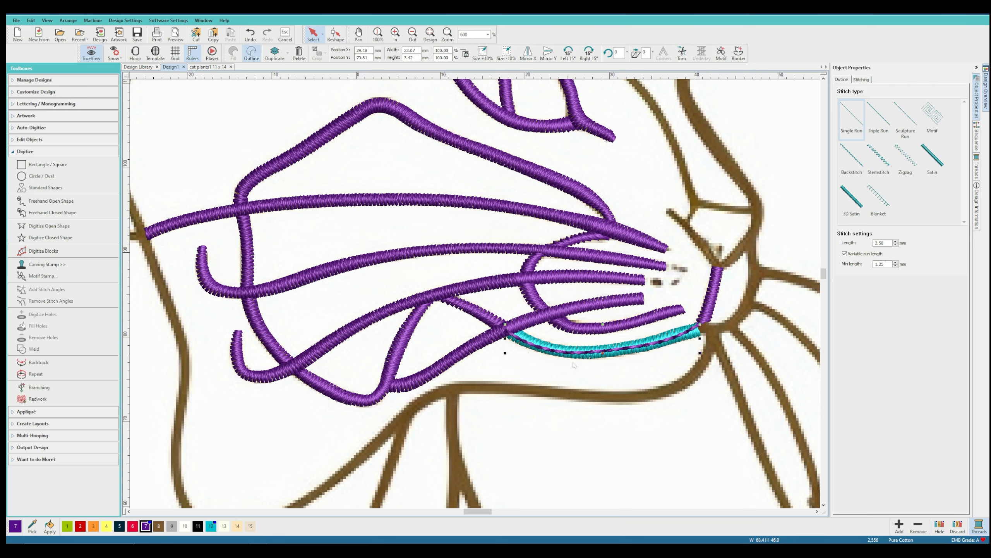
Select the travel run and show the sequence of objects as a compact list with object types and stitch types
{"action": "left_click", "coordinate": [494, 325]}
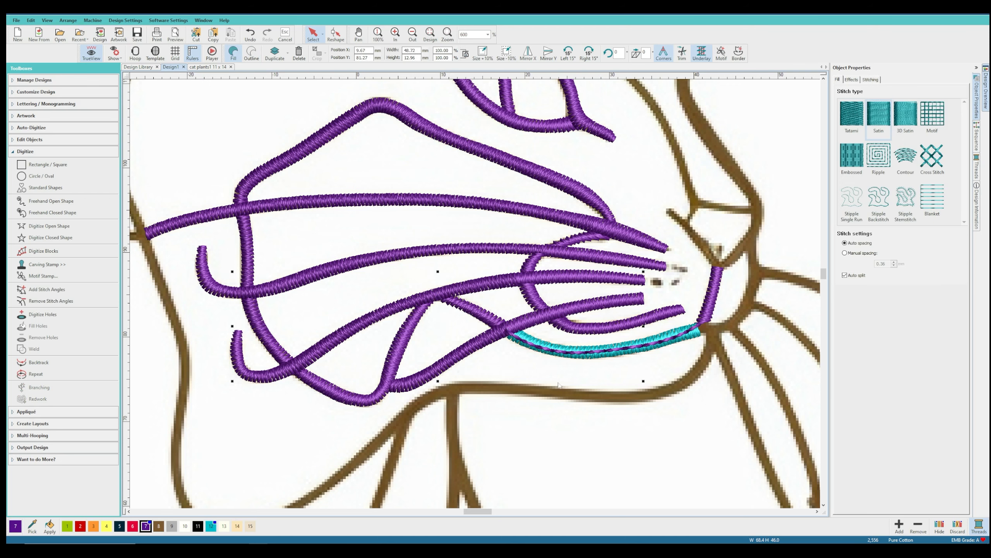
{"action": "left_click", "coordinate": [656, 351]}
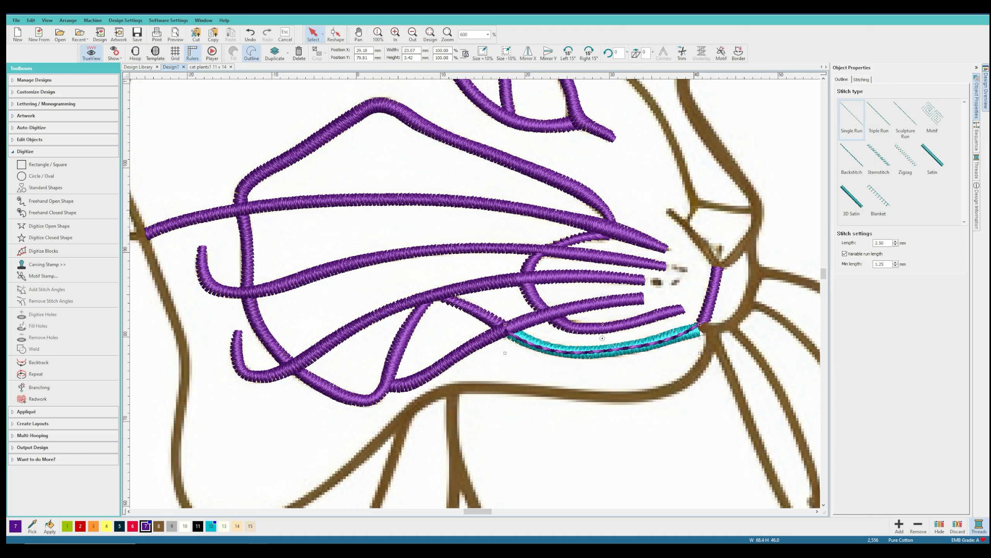
{"action": "left_click", "coordinate": [979, 146]}
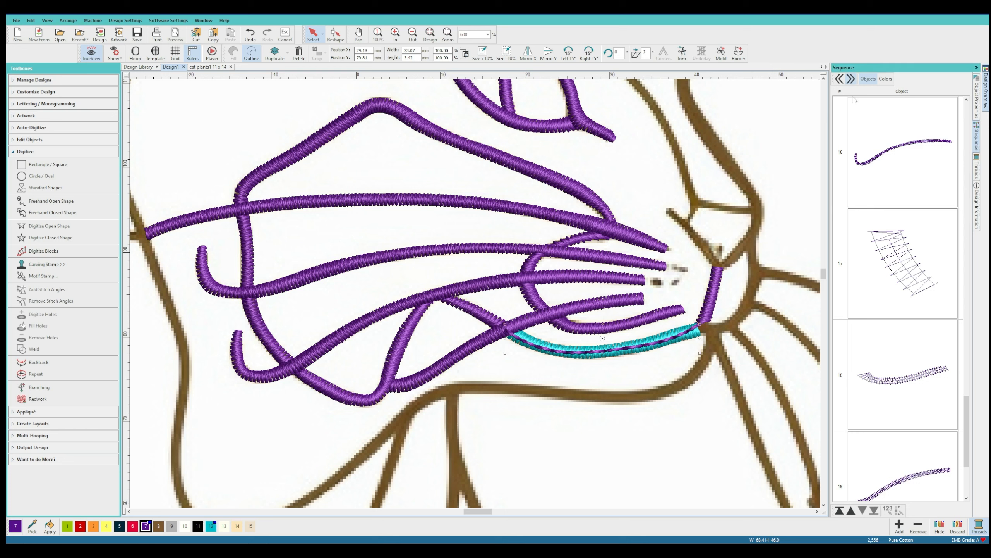
{"action": "left_click", "coordinate": [840, 79]}
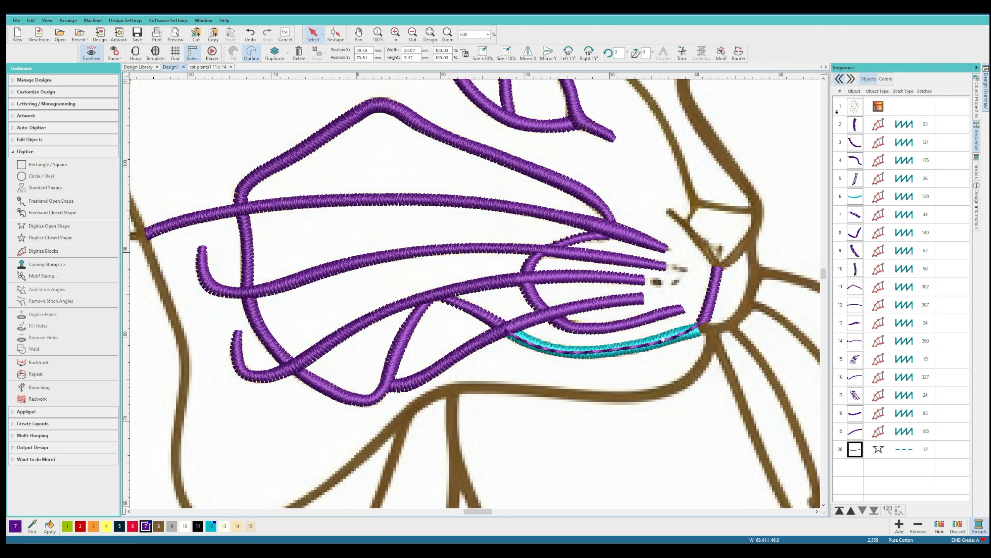
Move the Single Run travel line in the stitching sequence to between the muzzle line column and the turquoise cheek column
{"action": "left_click", "coordinate": [663, 339]}
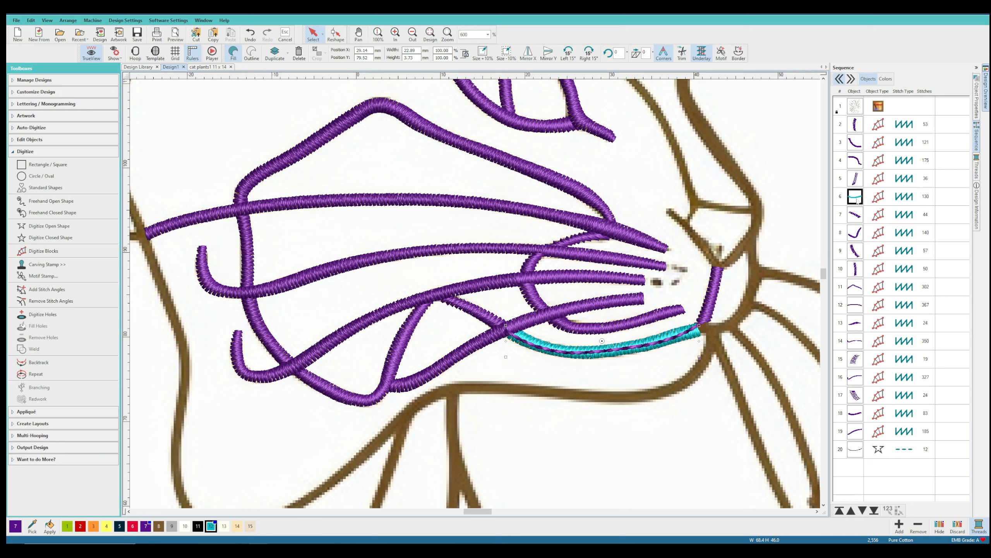
{"action": "left_click", "coordinate": [710, 302]}
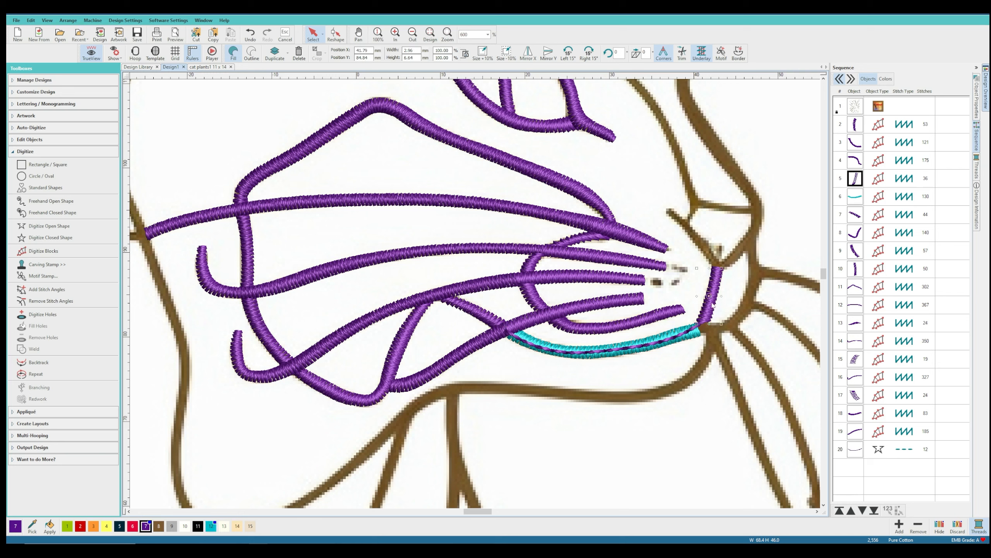
{"action": "left_click", "coordinate": [677, 336]}
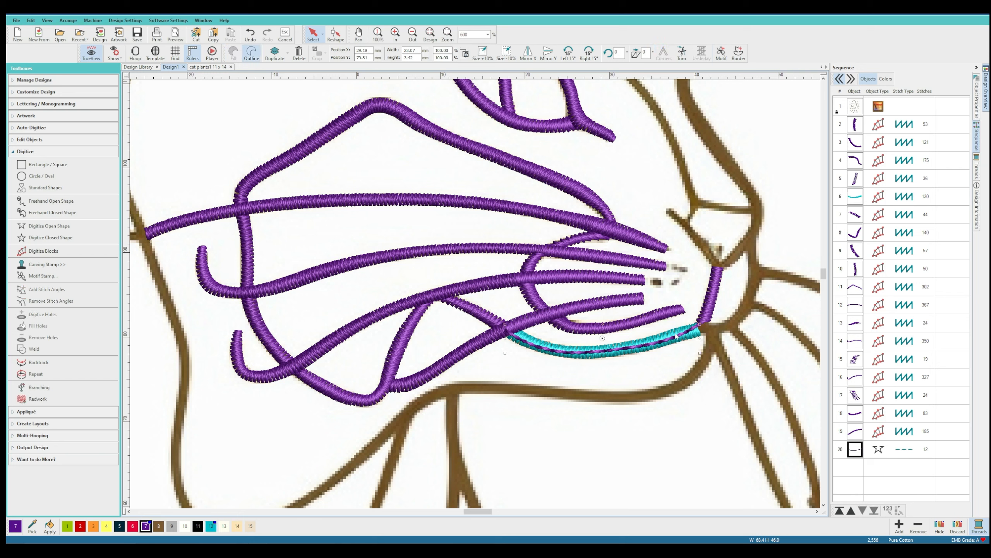
{"action": "left_click", "coordinate": [861, 452]}
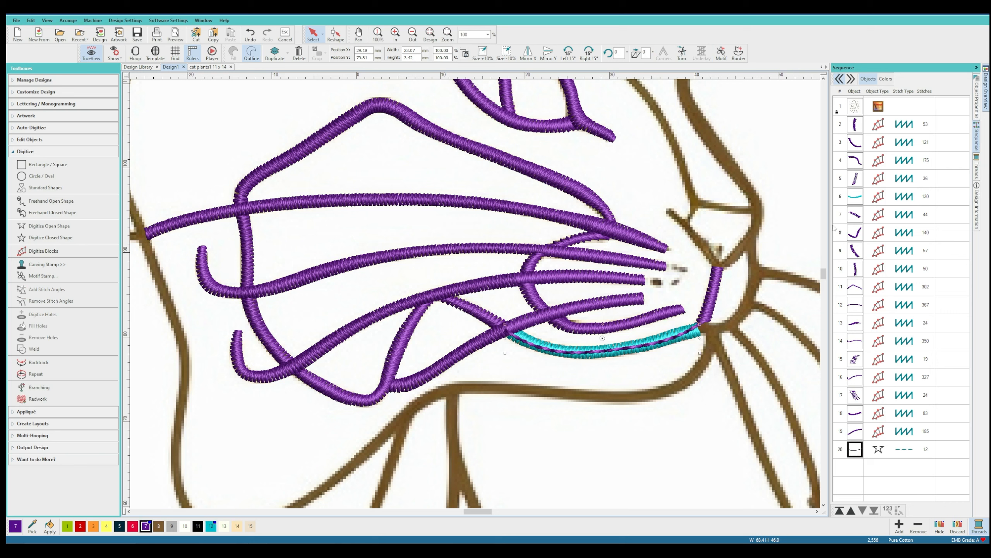
{"action": "left_click", "coordinate": [860, 201]}
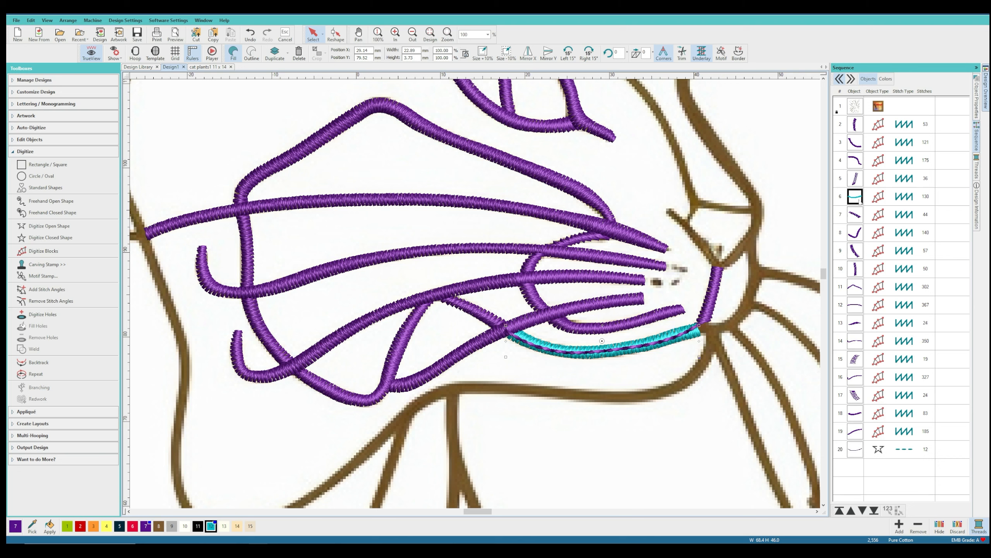
{"action": "left_click", "coordinate": [860, 450]}
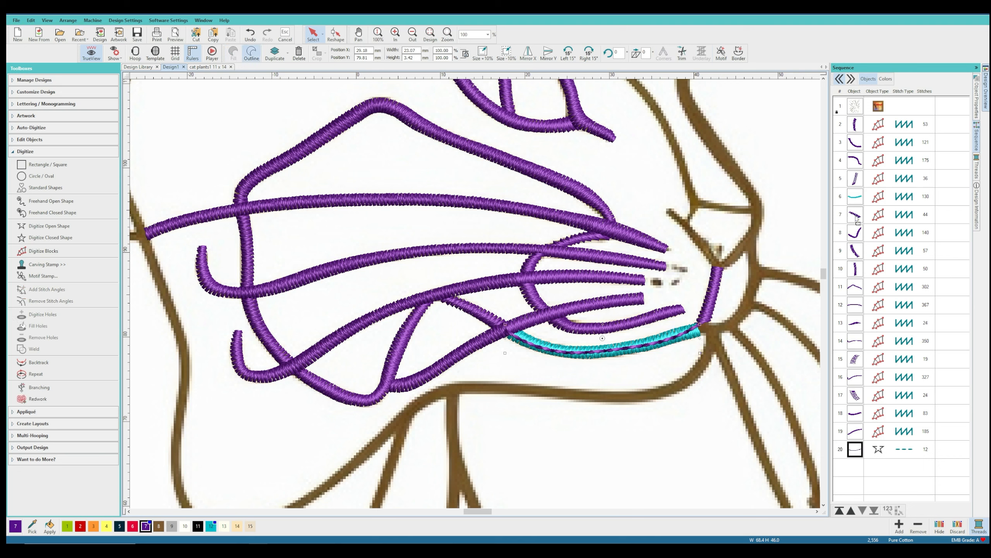
{"action": "left_click_drag", "start_coordinate": [855, 189], "coordinate": [855, 189]}
{"action": "left_click", "coordinate": [857, 186]}
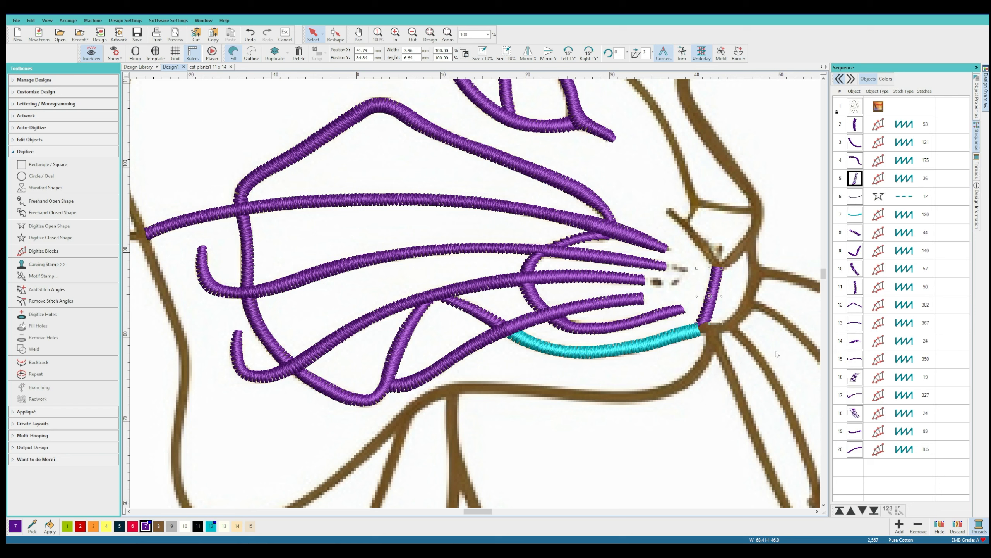
Check the muzzle line column's reshape points and delete the turquoise satin column covering the travel line
{"action": "key", "text": "h"}
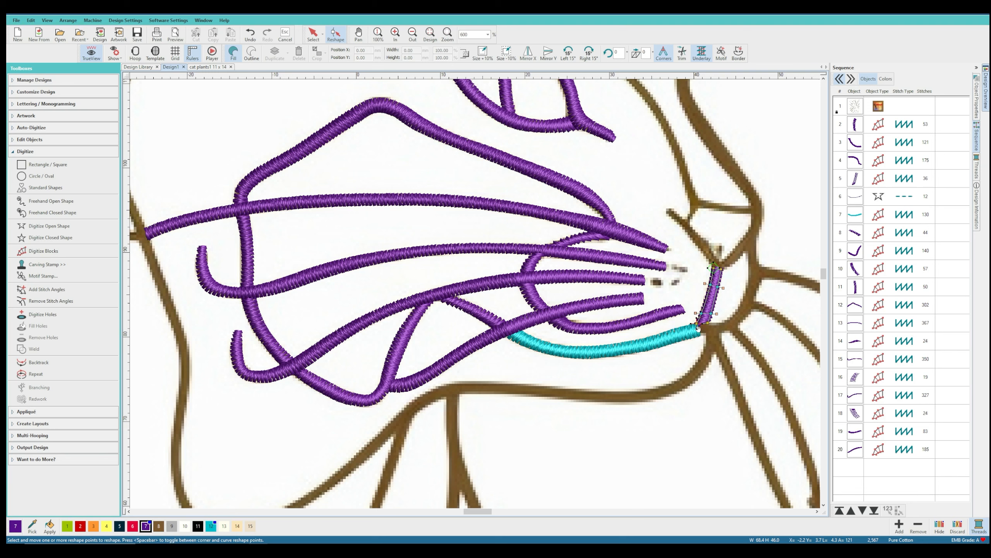
{"action": "left_click", "coordinate": [855, 215]}
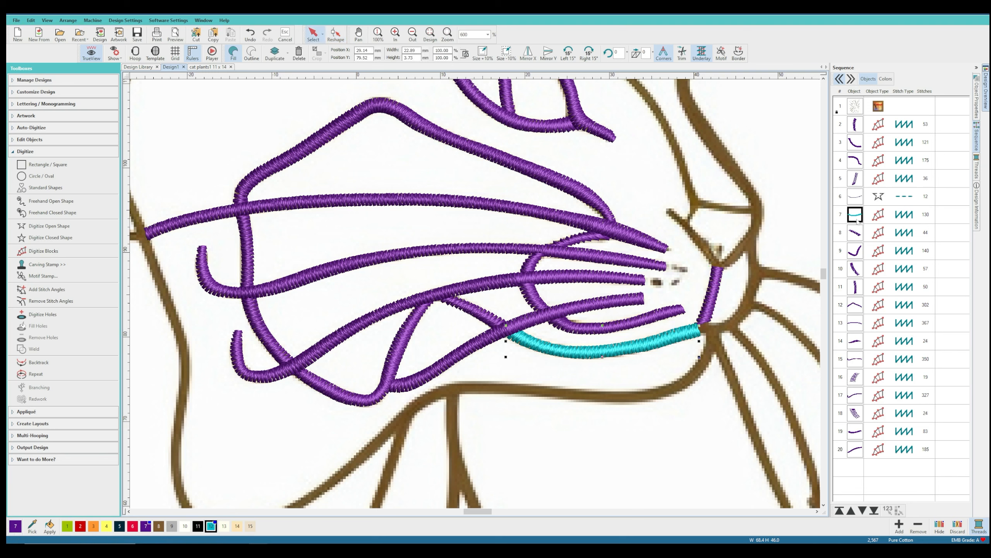
{"action": "key", "text": "Delete"}
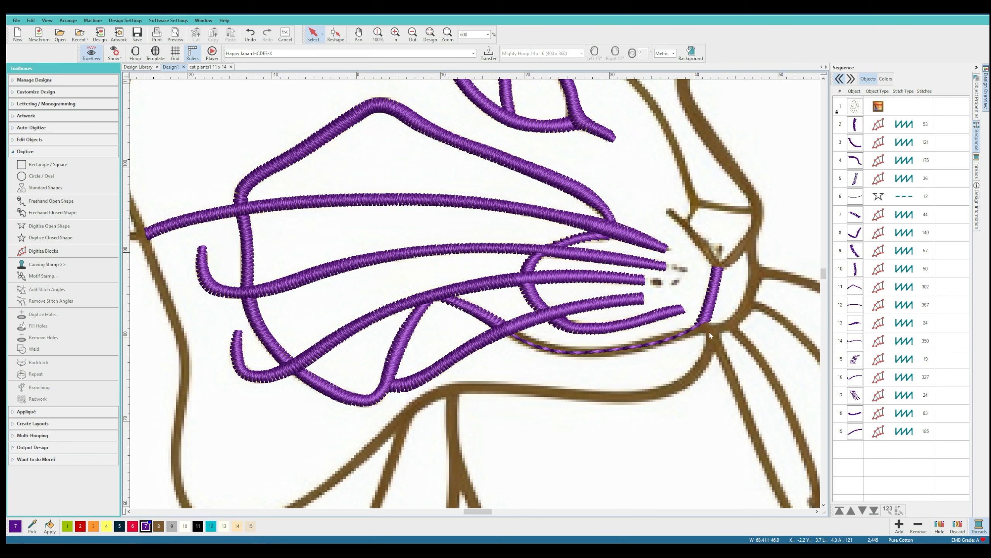
Inspect the start and end points of the travel run and the cheek outline columns that follow it
{"action": "left_click", "coordinate": [689, 331]}
{"action": "key", "text": "h"}
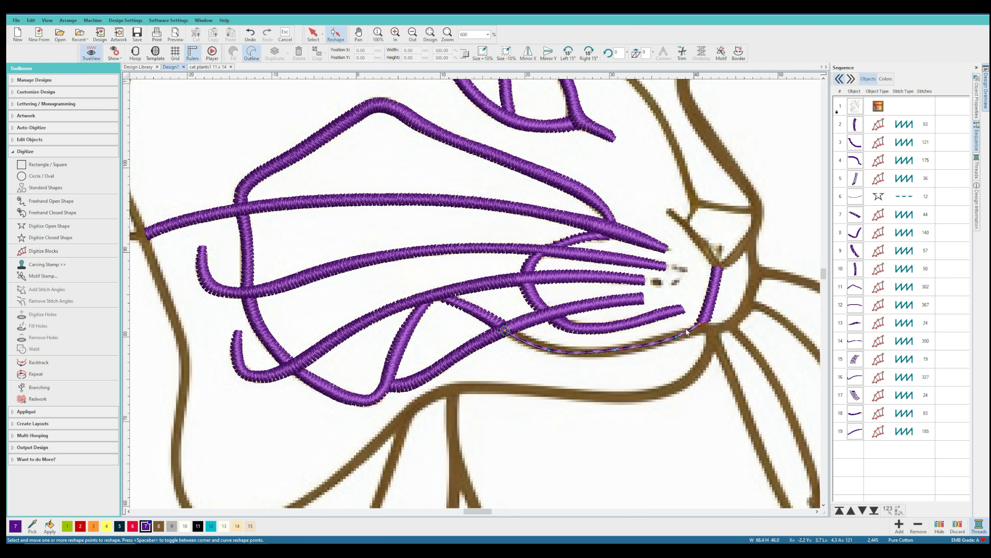
{"action": "left_click", "coordinate": [505, 331]}
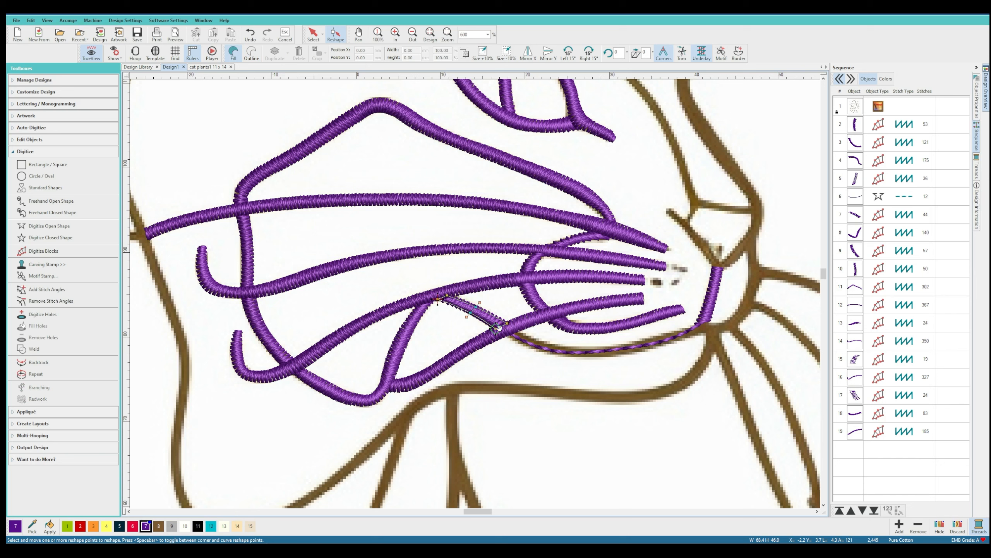
{"action": "key", "text": "Tab"}
{"action": "key", "text": "Tab"}
{"action": "key", "text": "Tab"}
{"action": "key", "text": "Escape"}
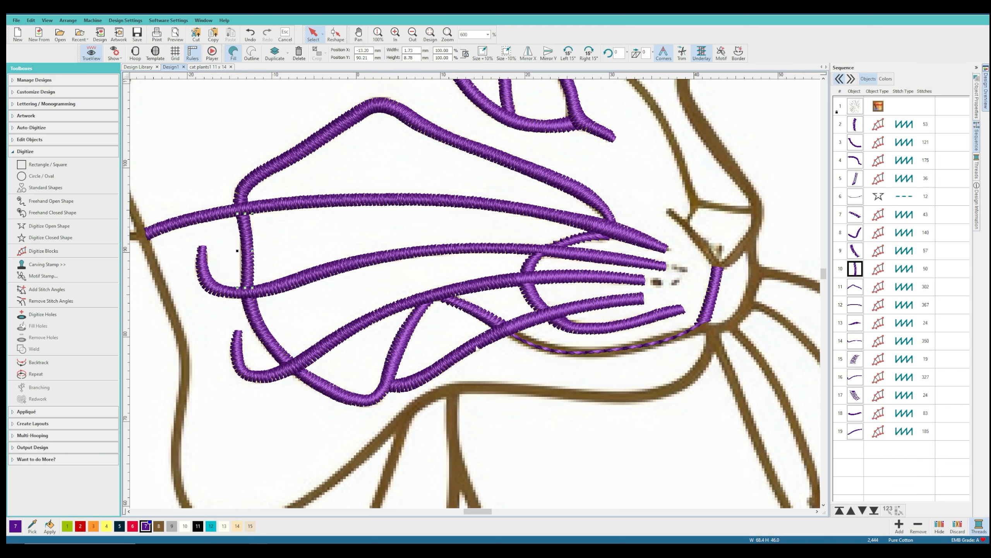
Digitize a satin block column over the travel line along the lower cheek, from the fourth-whisker junction to the muzzle line, using the fourth whisker's satin fill
{"action": "left_click", "coordinate": [43, 250]}
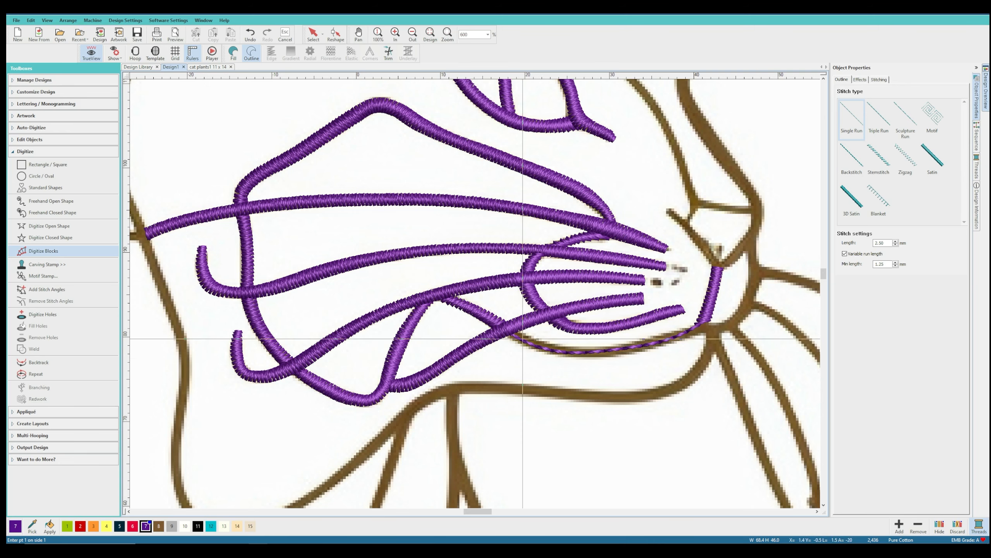
{"action": "key", "text": "Escape"}
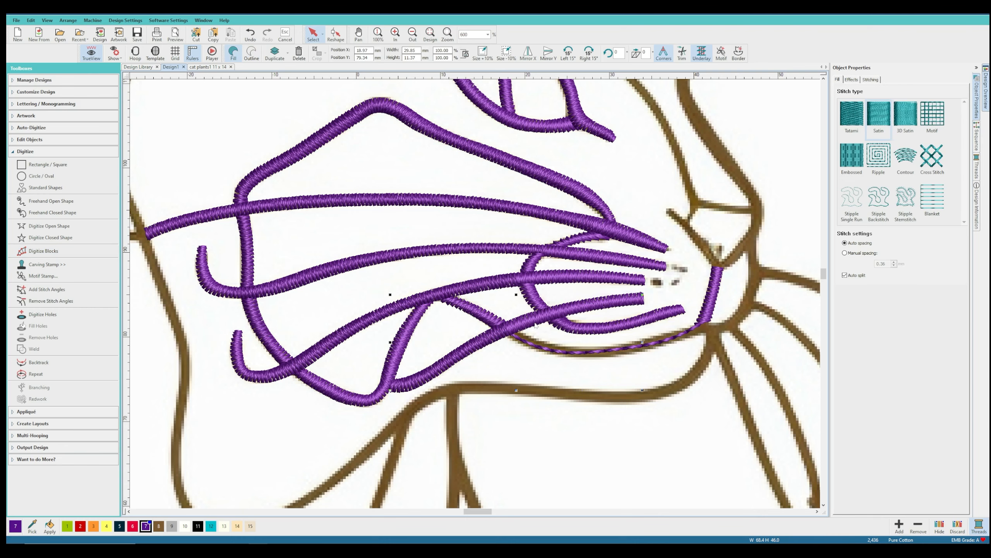
{"action": "left_click", "coordinate": [977, 139]}
{"action": "left_click", "coordinate": [615, 305]}
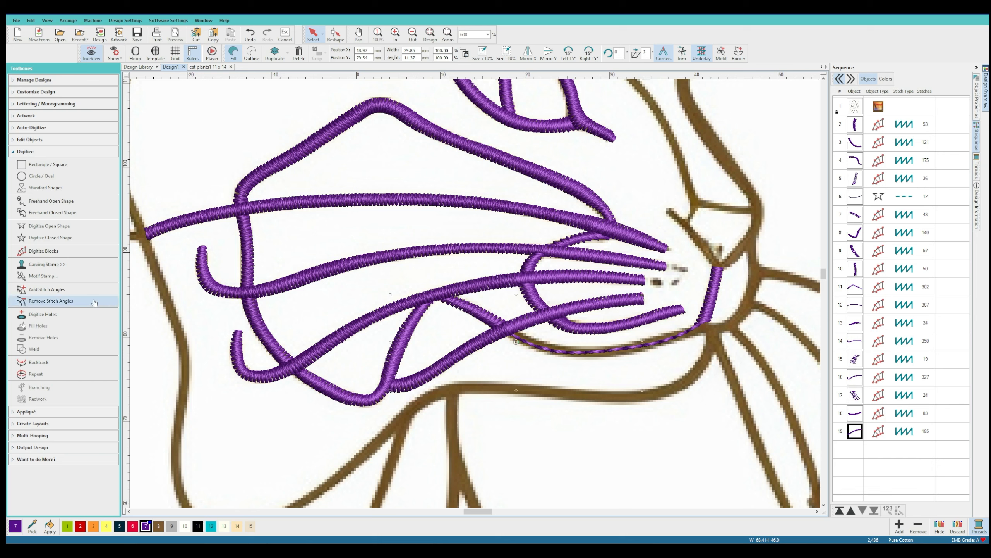
{"action": "left_click", "coordinate": [49, 252]}
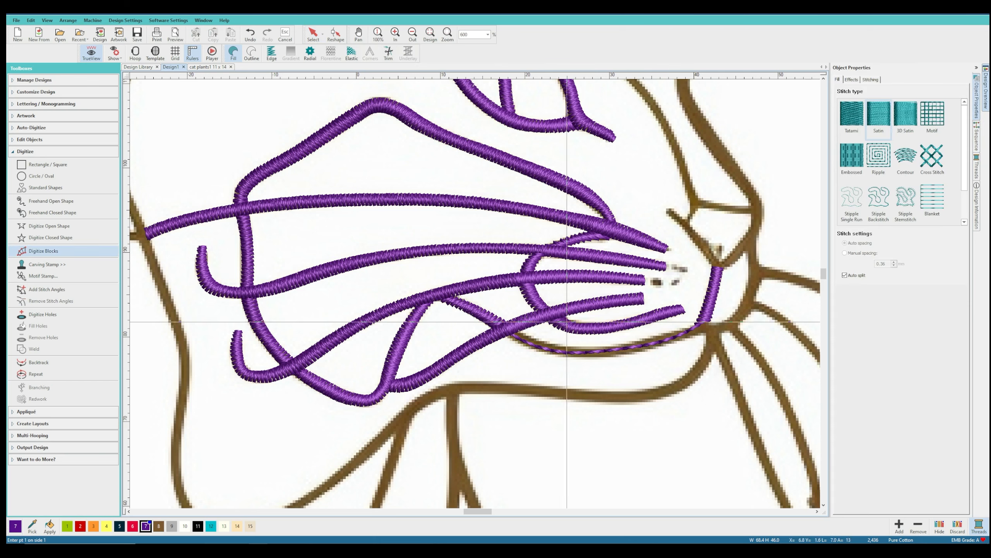
{"action": "left_click", "coordinate": [507, 336]}
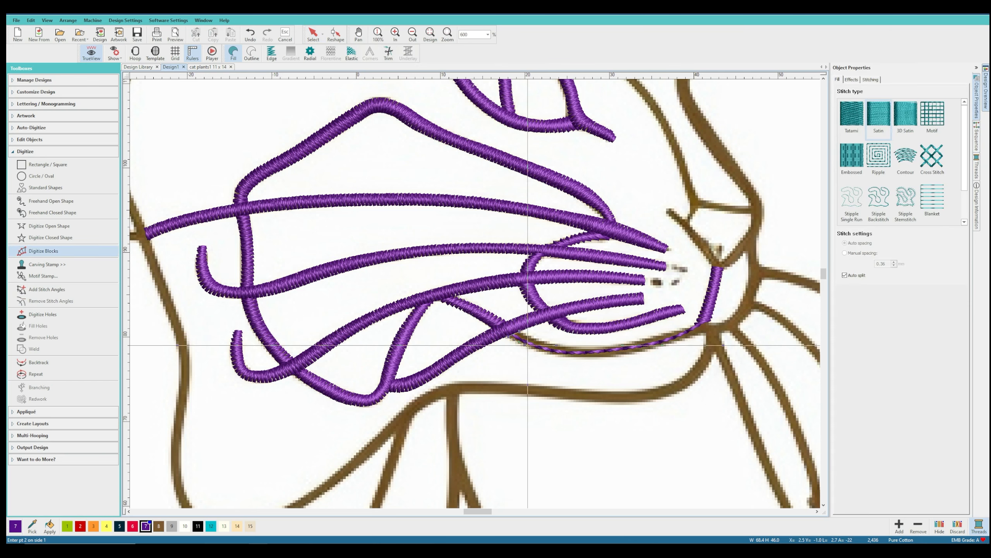
{"action": "right_click", "coordinate": [528, 347]}
{"action": "right_click", "coordinate": [531, 337]}
{"action": "right_click", "coordinate": [564, 356]}
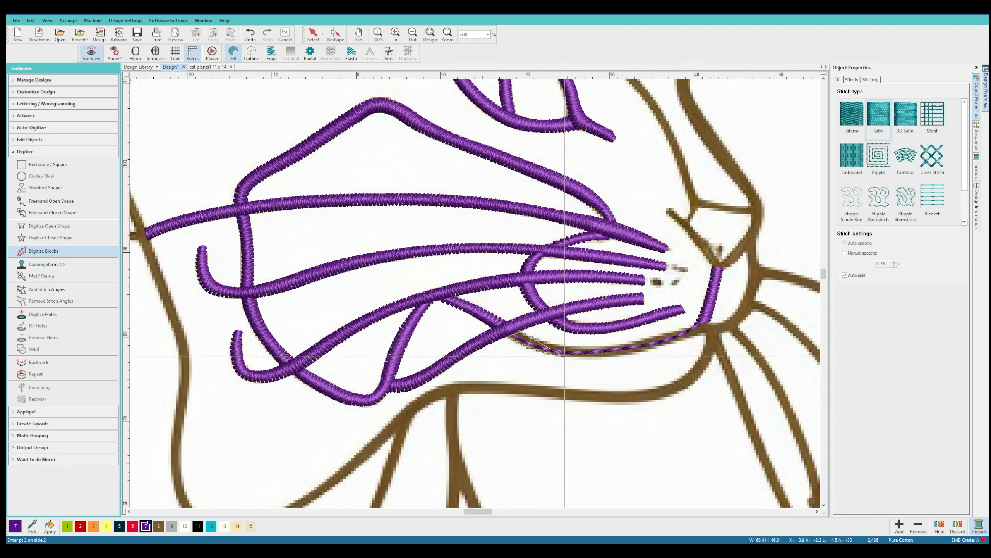
{"action": "right_click", "coordinate": [566, 347]}
{"action": "right_click", "coordinate": [599, 357]}
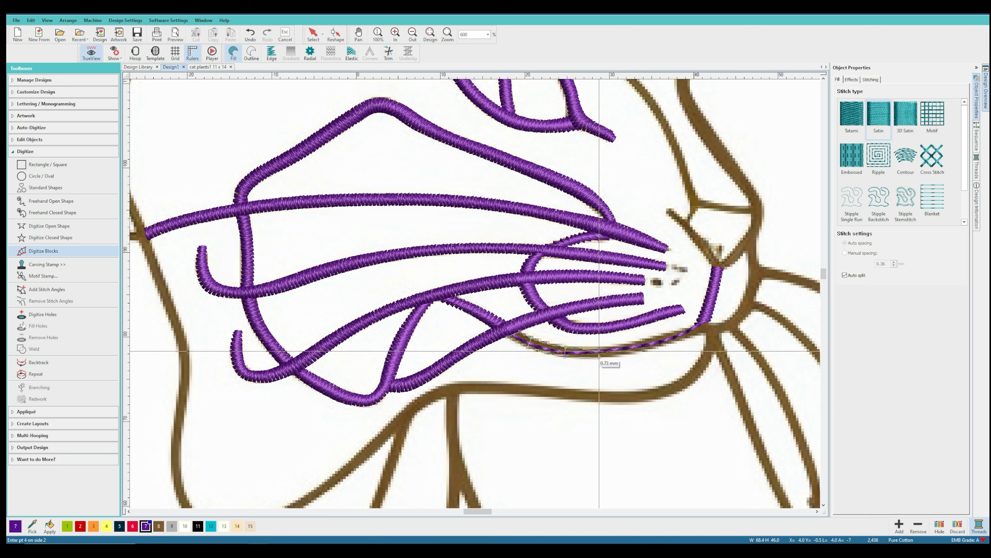
{"action": "right_click", "coordinate": [599, 347]}
{"action": "right_click", "coordinate": [649, 350]}
{"action": "right_click", "coordinate": [644, 339]}
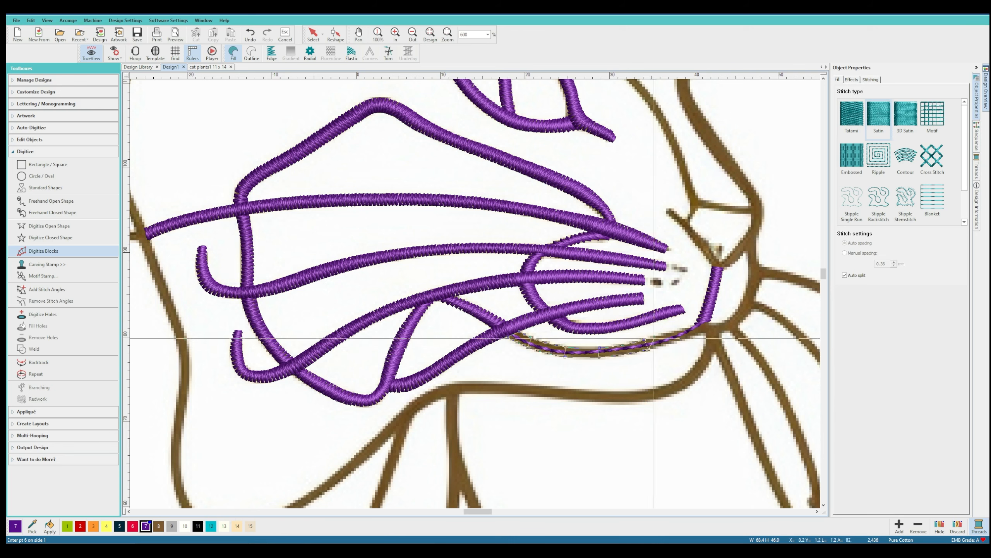
{"action": "right_click", "coordinate": [692, 334]}
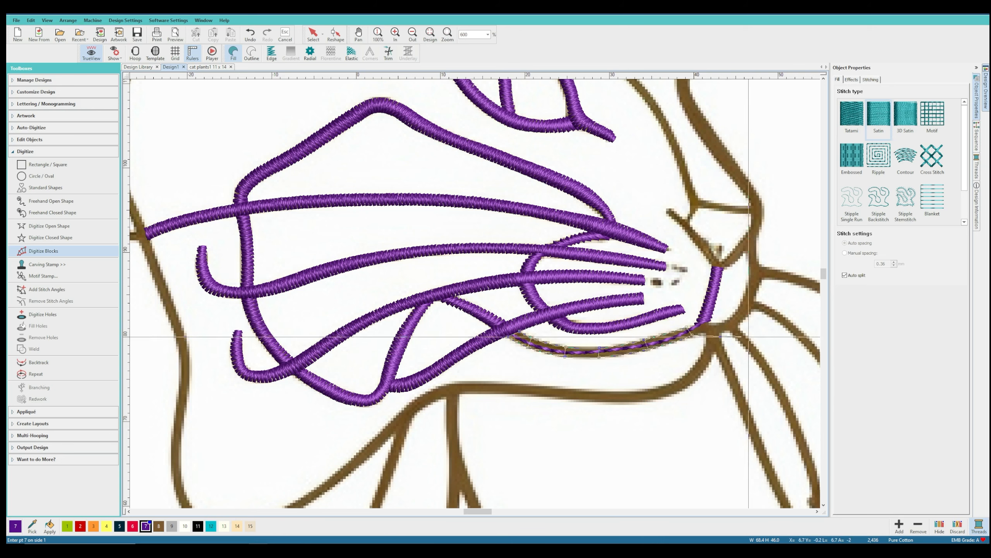
{"action": "right_click", "coordinate": [707, 323]}
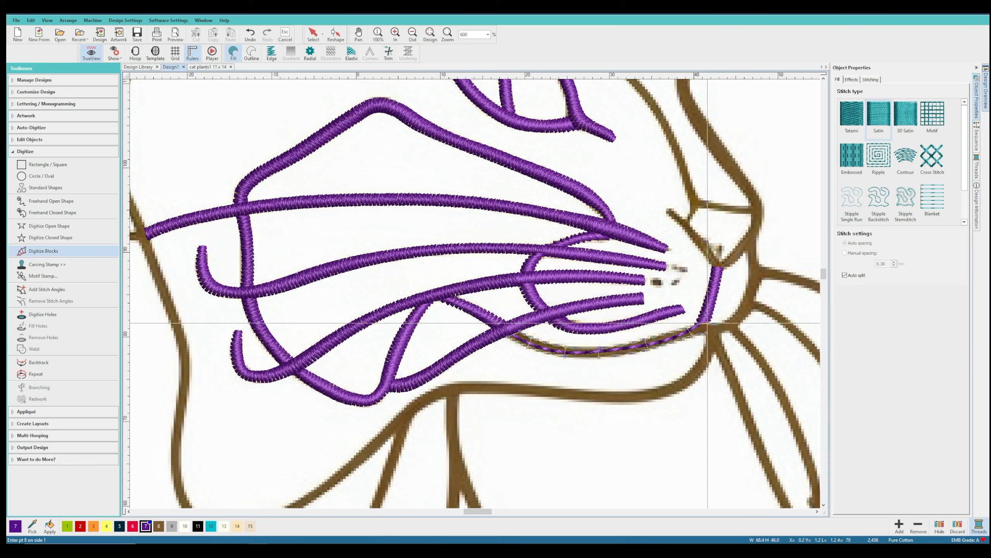
{"action": "key", "text": "Return"}
Play the stitch-out of the whole design without the artwork, varying the playback speed to check the sewing order
{"action": "scroll", "coordinate": [437, 262], "scroll_direction": "down", "scroll_amount": 3}
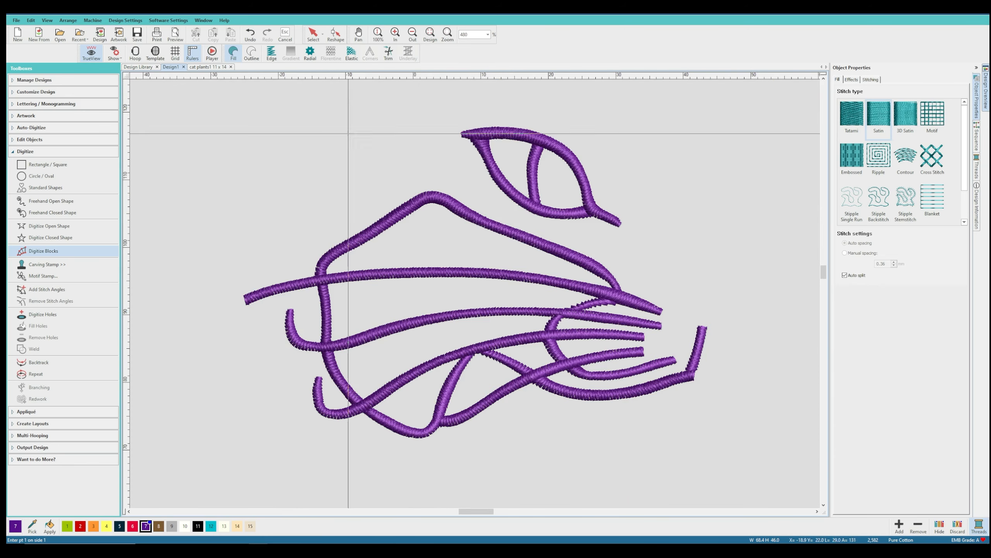
{"action": "left_click", "coordinate": [213, 52]}
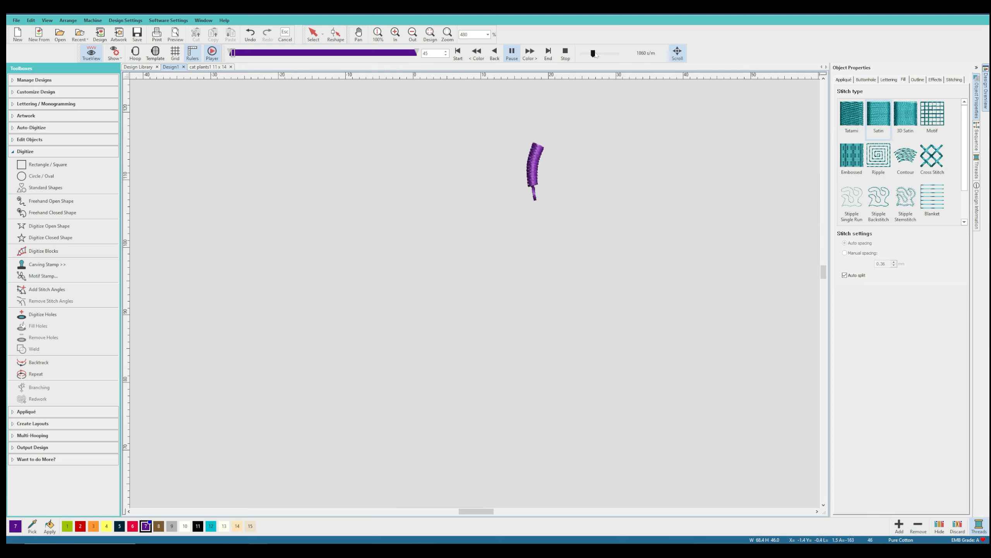
{"action": "left_click_drag", "start_coordinate": [600, 54], "coordinate": [604, 56]}
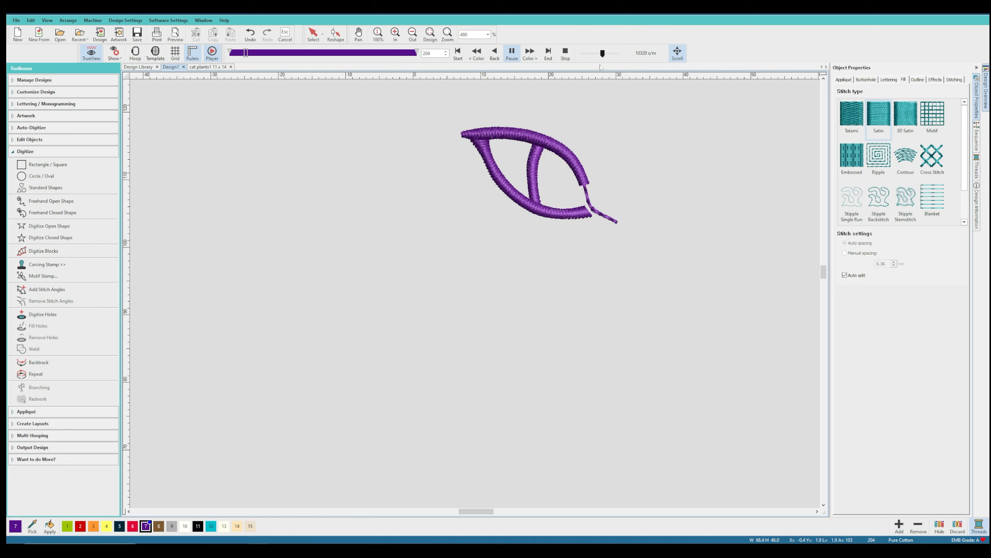
{"action": "left_click", "coordinate": [598, 56]}
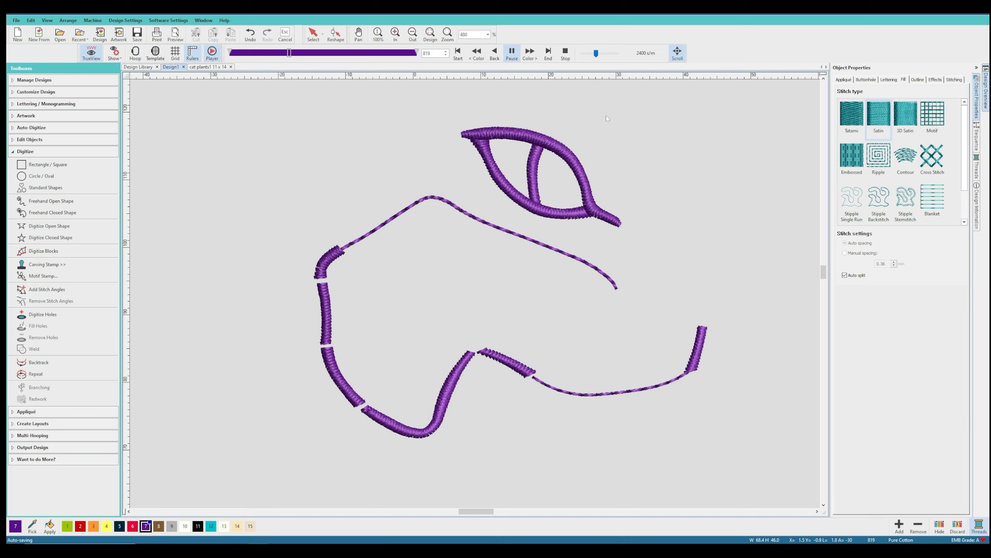
{"action": "left_click", "coordinate": [602, 55]}
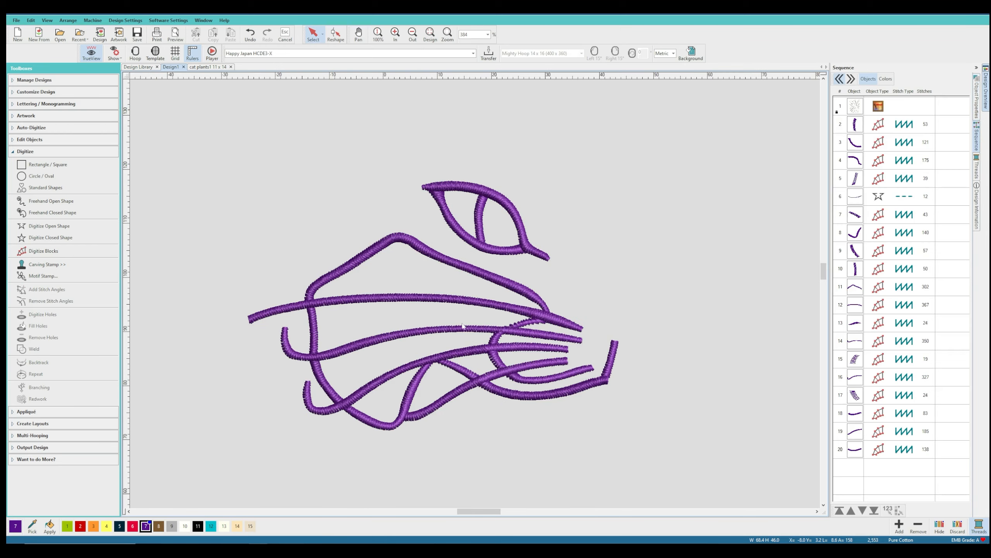
Examine the flat stitch view for jumps around the eye and muzzle line, including the connector from the lower cheek column
{"action": "key", "text": "t"}
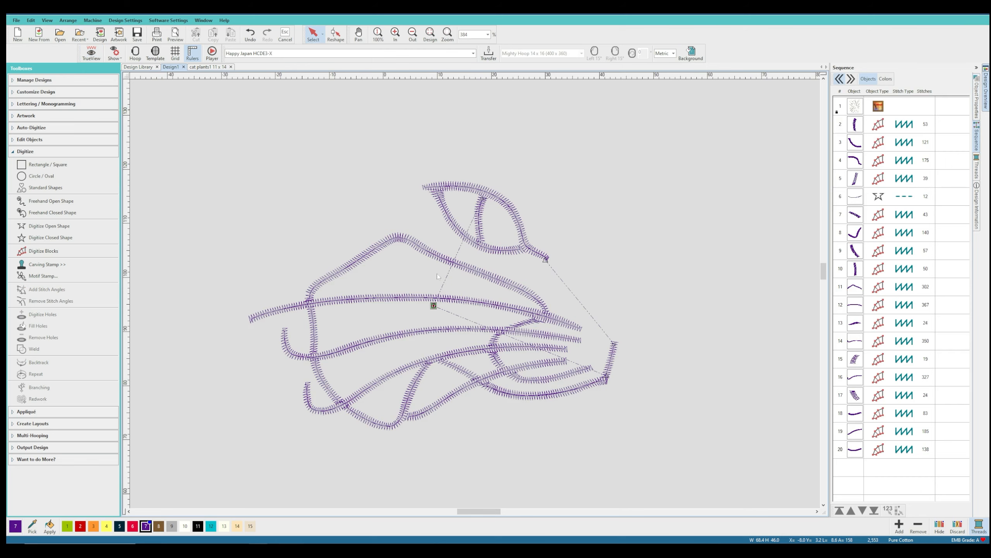
{"action": "scroll", "coordinate": [436, 275], "scroll_direction": "up", "scroll_amount": 1}
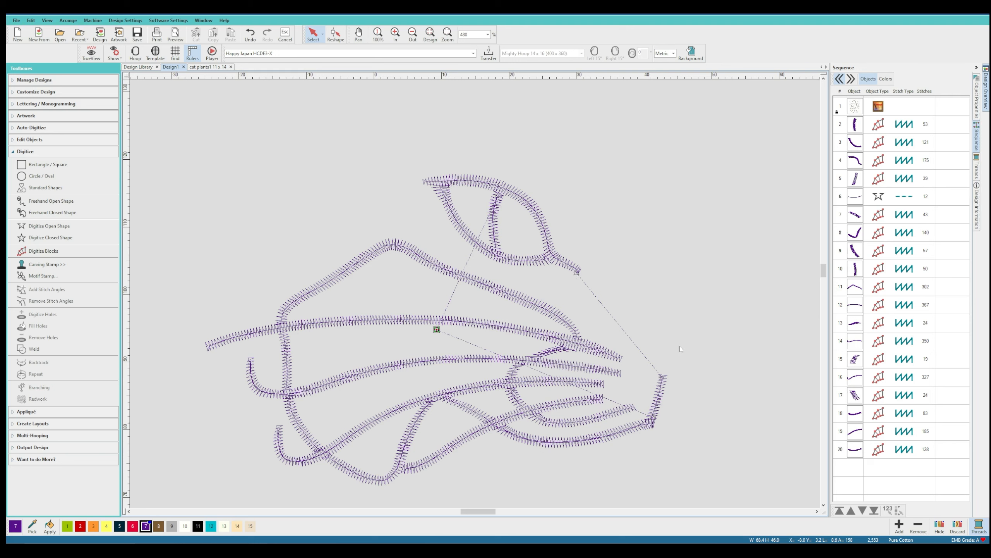
{"action": "key", "text": "t"}
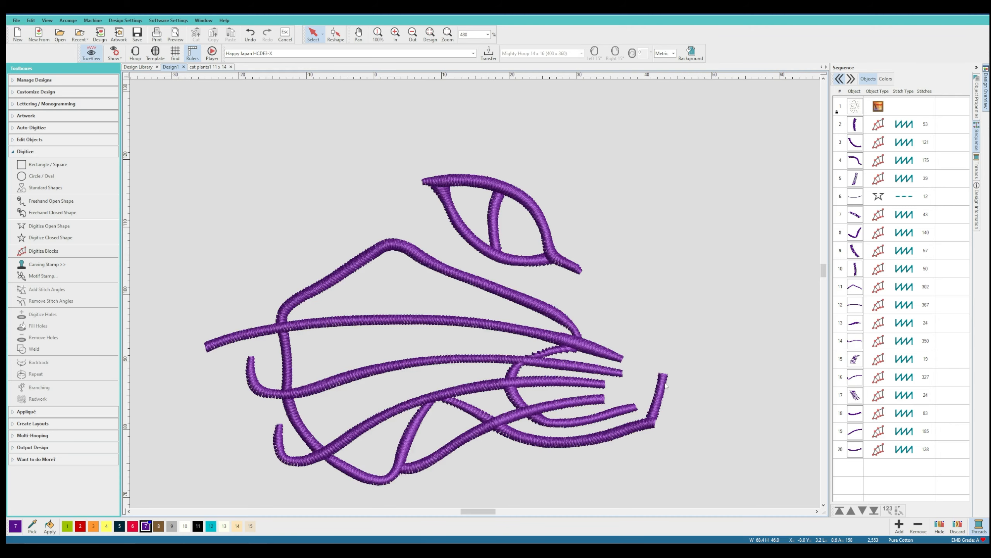
{"action": "key", "text": "t"}
{"action": "key", "text": "t"}
{"action": "key", "text": "t"}
{"action": "left_click", "coordinate": [657, 420]}
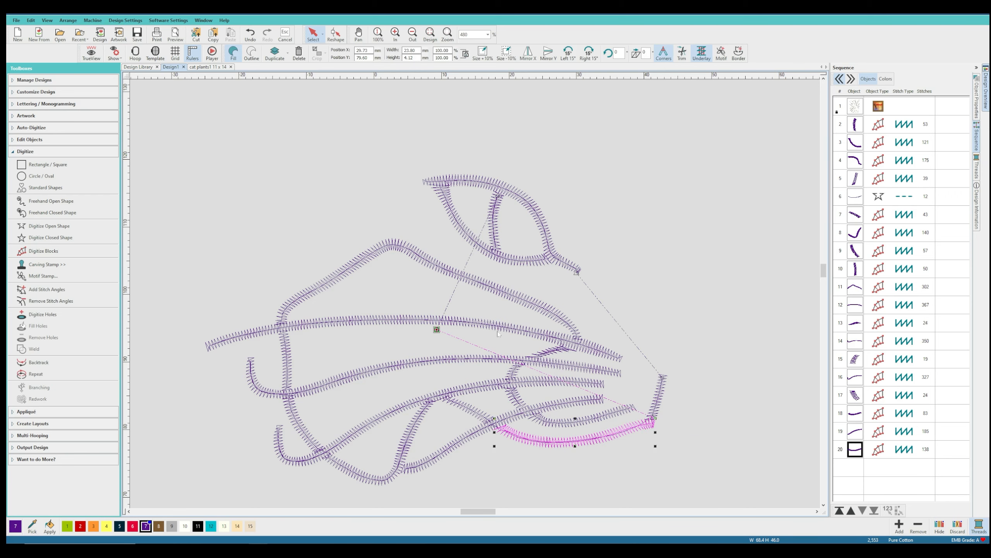
{"action": "key", "text": "t"}
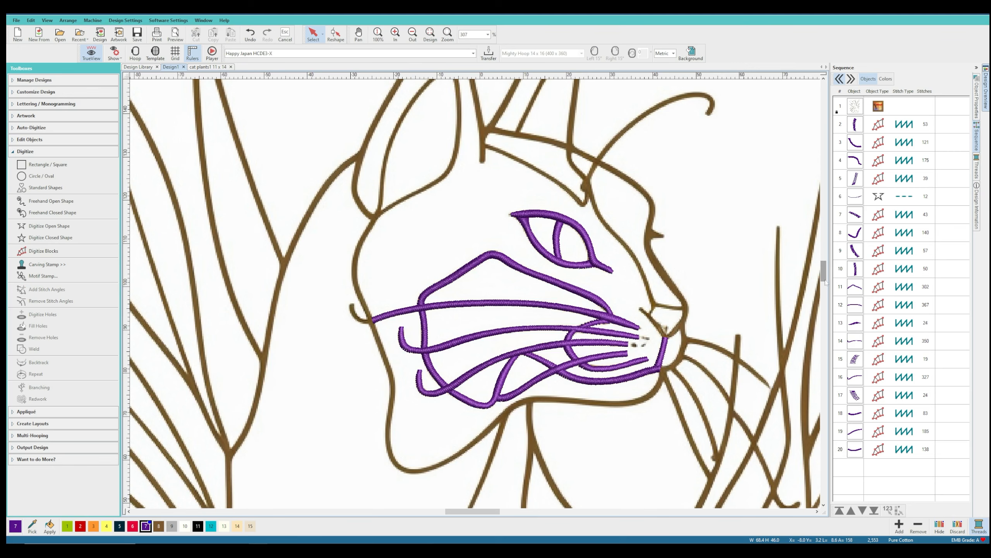
{"action": "scroll", "coordinate": [823, 273], "scroll_direction": "up", "scroll_amount": 2}
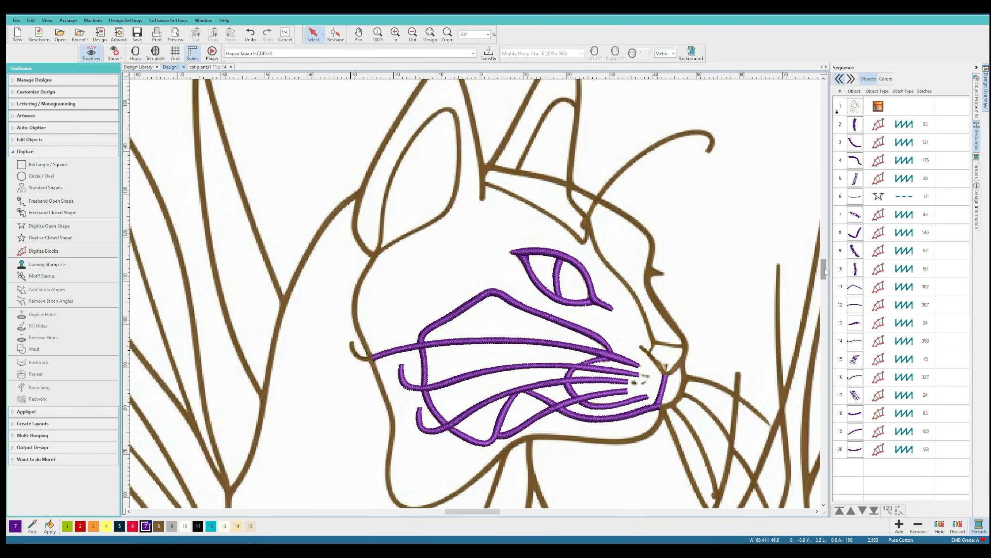
{"action": "scroll", "coordinate": [823, 272], "scroll_direction": "down", "scroll_amount": 4}
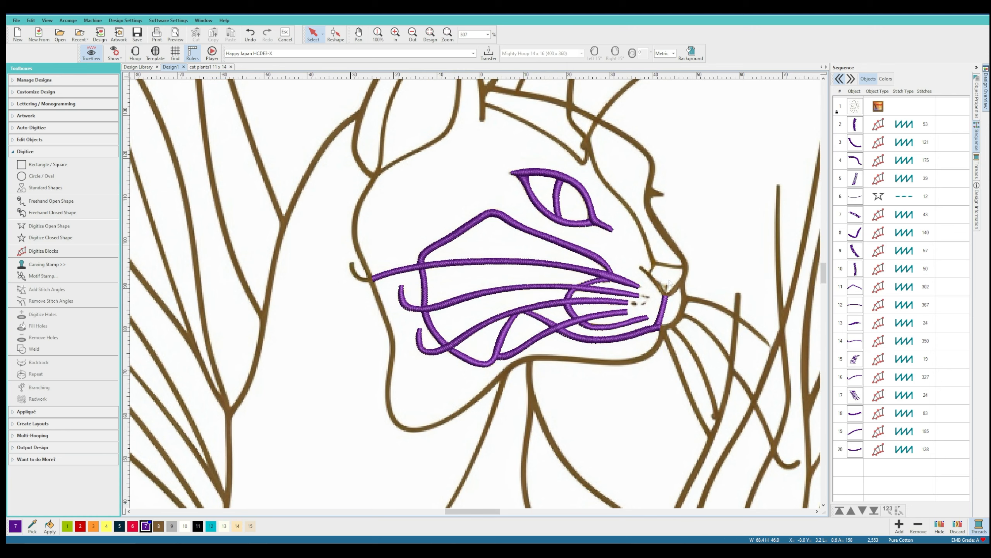
Look over the cat and plant artwork from the ears to the tail to survey the lines still without stitches
{"action": "scroll", "coordinate": [788, 276], "scroll_direction": "up", "scroll_amount": 5}
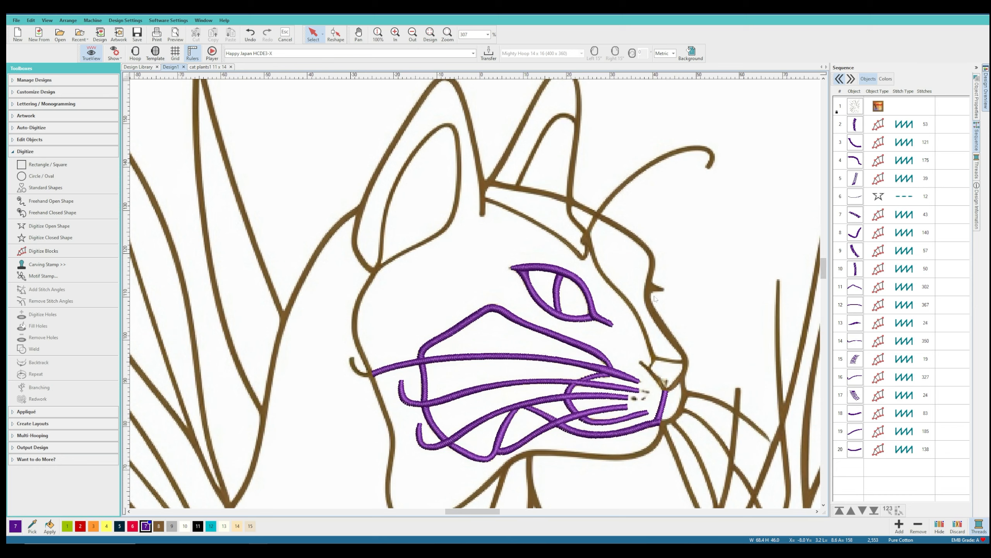
{"action": "scroll", "coordinate": [772, 288], "scroll_direction": "down", "scroll_amount": 3}
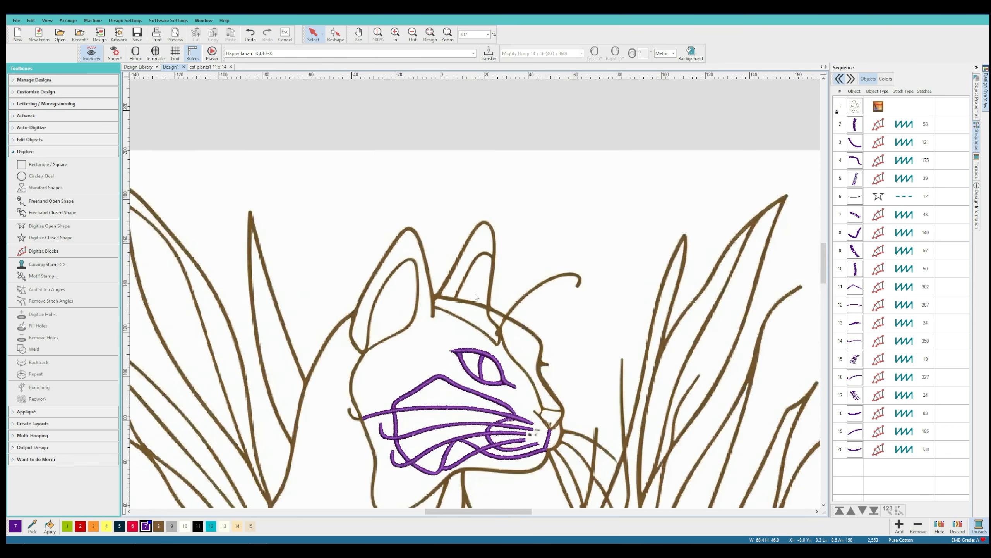
{"action": "scroll", "coordinate": [773, 288], "scroll_direction": "down", "scroll_amount": 5}
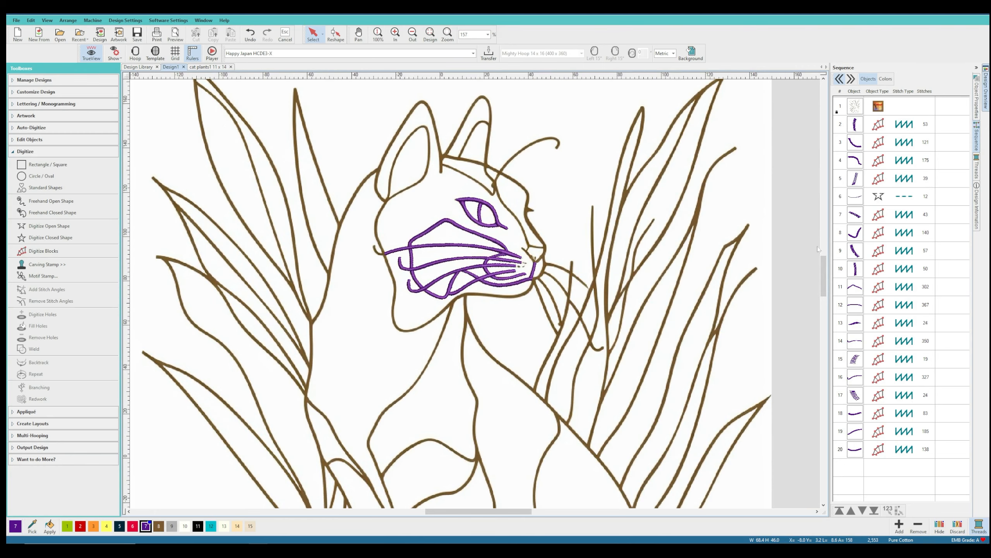
{"action": "scroll", "coordinate": [819, 249], "scroll_direction": "down", "scroll_amount": 2}
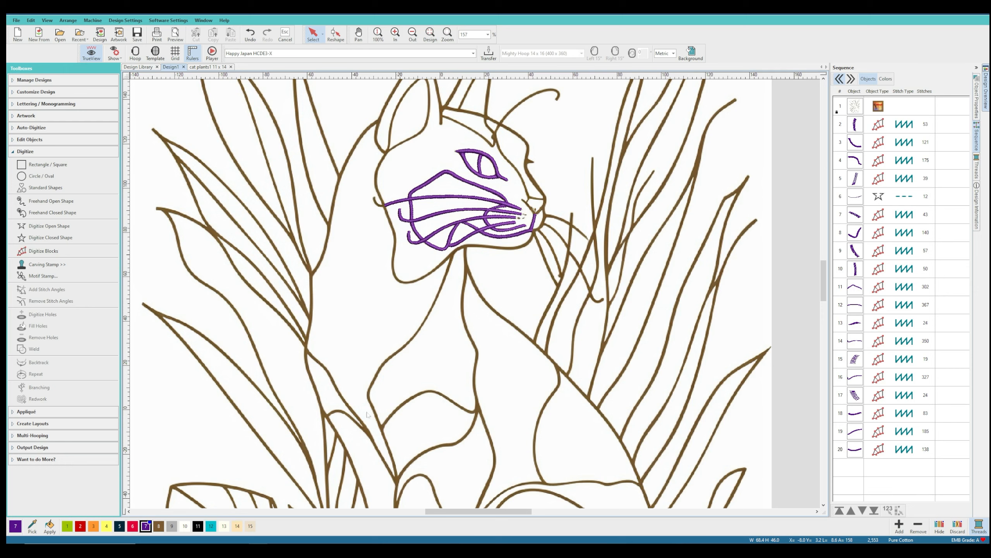
{"action": "scroll", "coordinate": [820, 277], "scroll_direction": "down", "scroll_amount": 6}
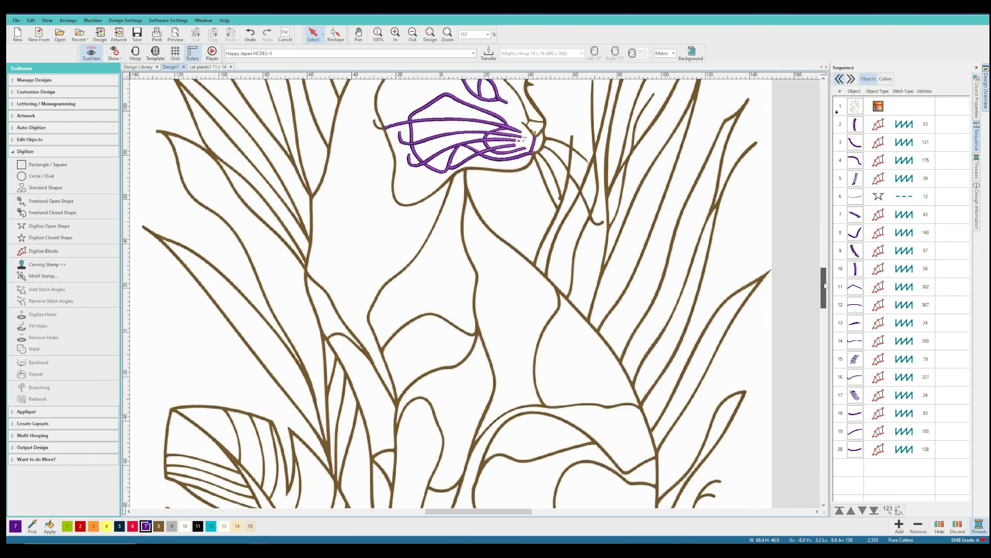
{"action": "scroll", "coordinate": [477, 298], "scroll_direction": "down", "scroll_amount": 2}
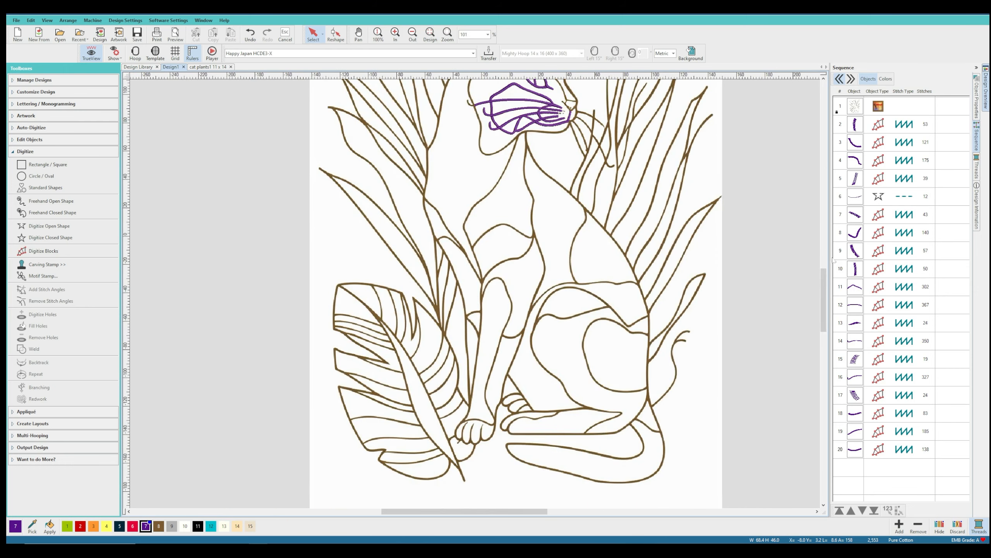
{"action": "scroll", "coordinate": [824, 278], "scroll_direction": "up", "scroll_amount": 4}
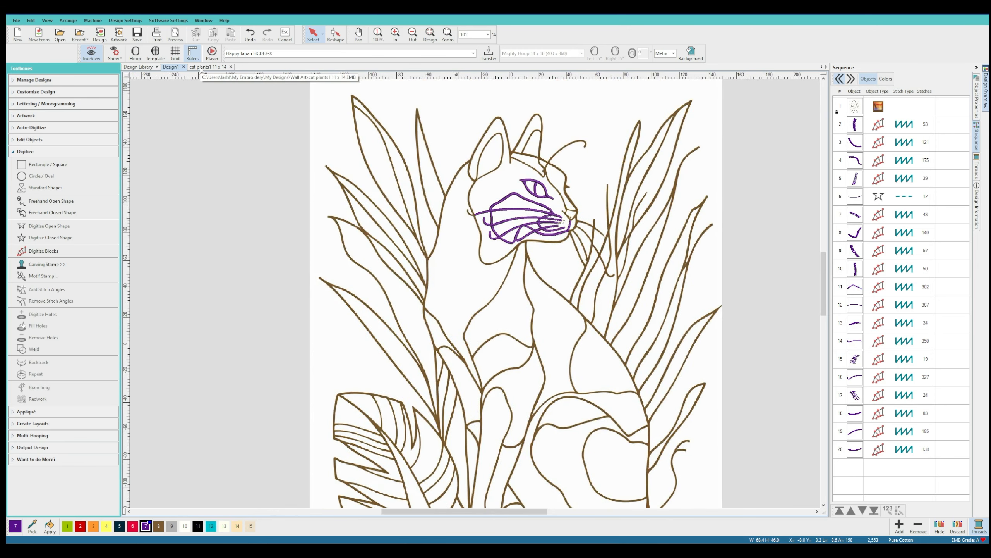
Switch to the "cat plants1 11 x 14" design and examine its finished satin line work, from the face to the full layout
{"action": "left_click", "coordinate": [200, 67]}
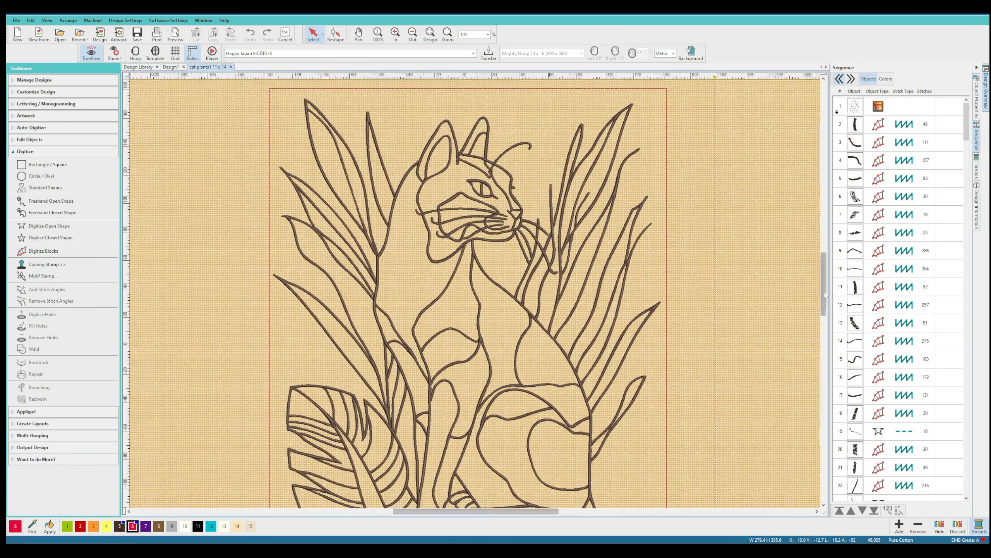
{"action": "left_click_drag", "start_coordinate": [825, 296], "coordinate": [825, 301]}
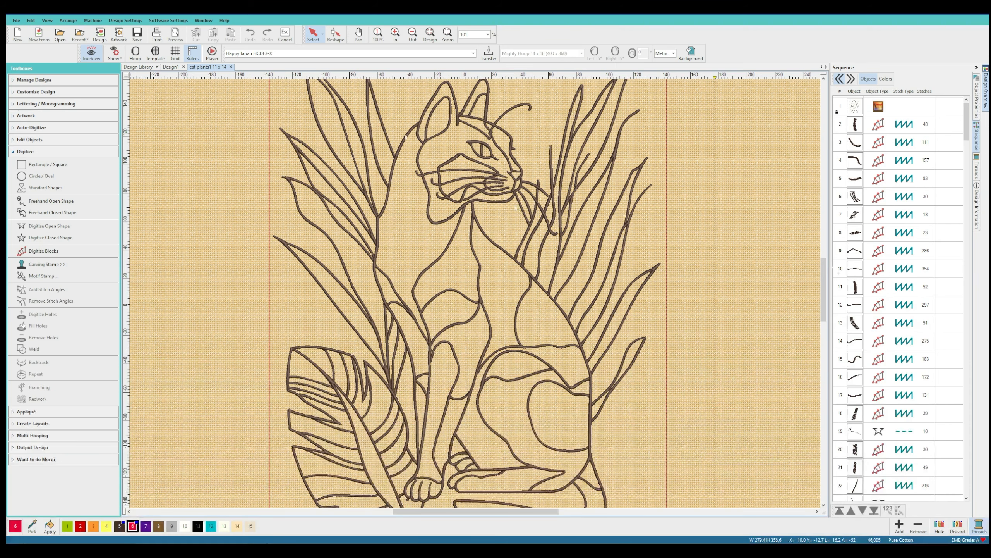
{"action": "scroll", "coordinate": [757, 282], "scroll_direction": "down", "scroll_amount": 1}
{"action": "left_click_drag", "start_coordinate": [825, 304], "coordinate": [824, 318]}
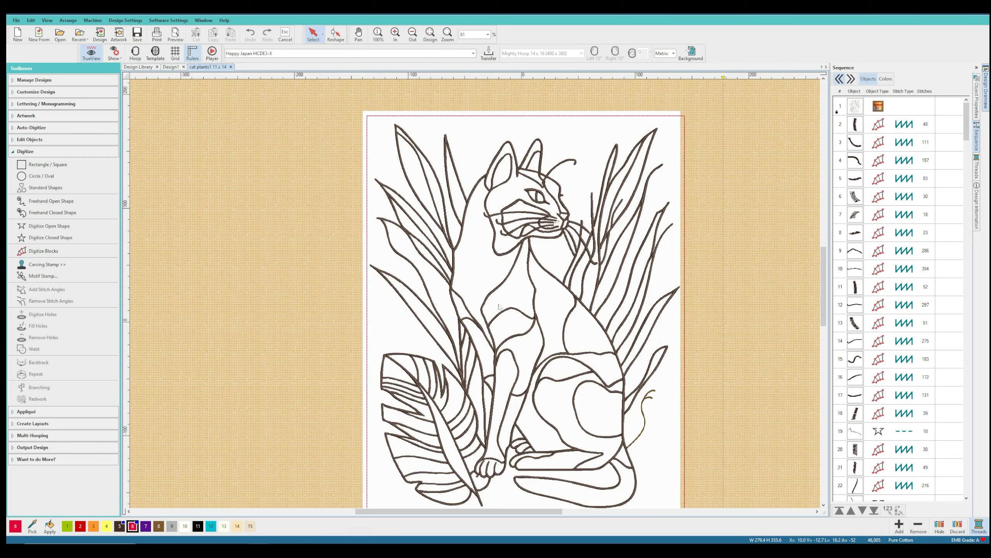
{"action": "scroll", "coordinate": [521, 223], "scroll_direction": "up", "scroll_amount": 3}
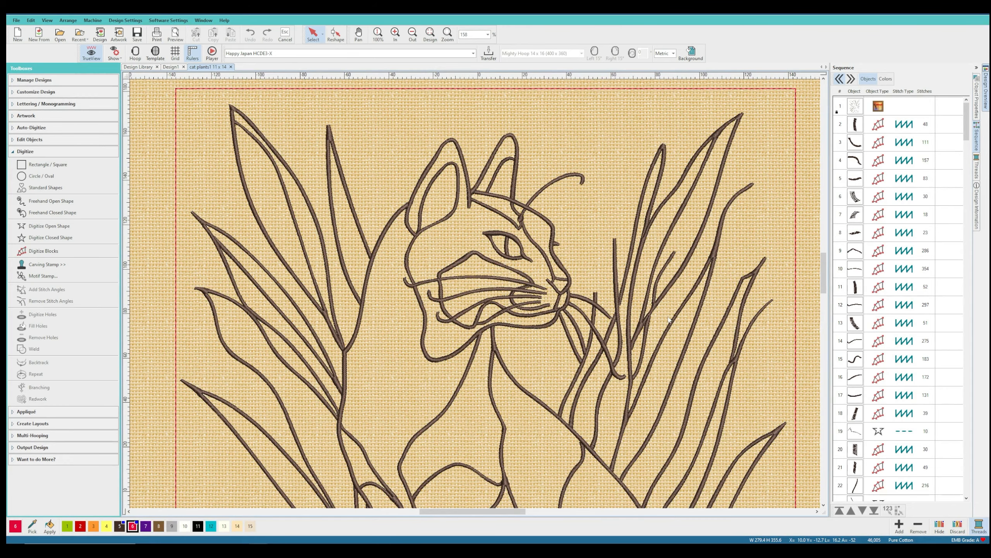
{"action": "scroll", "coordinate": [441, 308], "scroll_direction": "down", "scroll_amount": 3}
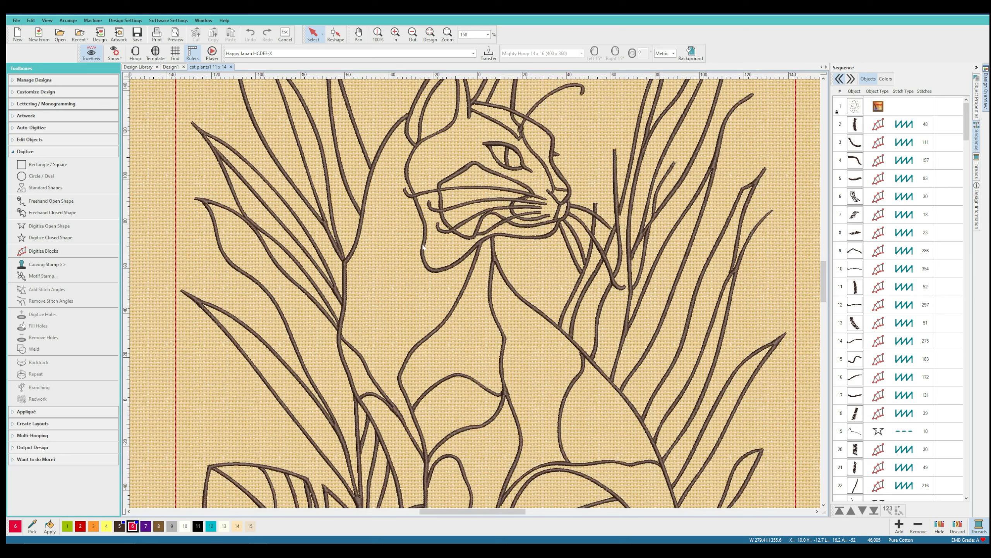
{"action": "scroll", "coordinate": [446, 257], "scroll_direction": "down", "scroll_amount": 1}
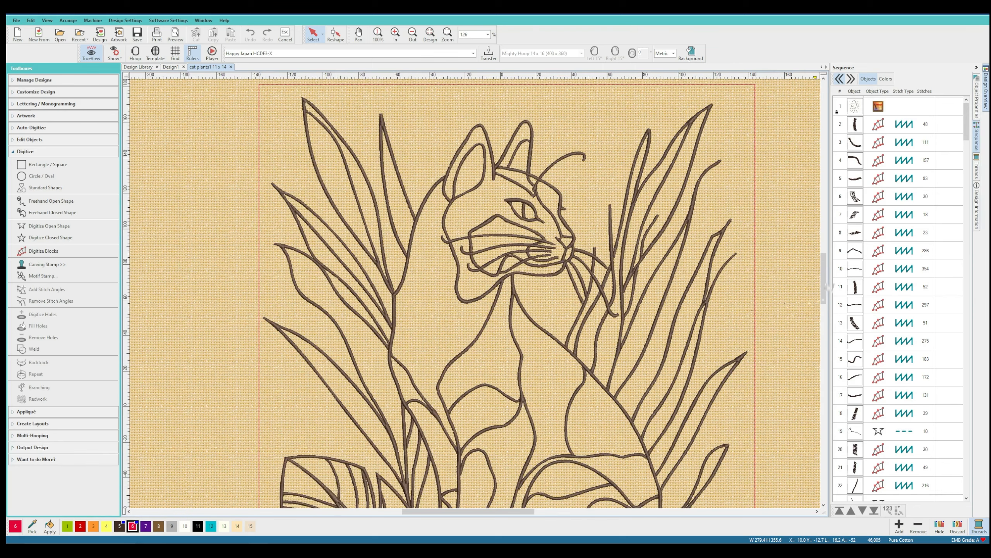
{"action": "scroll", "coordinate": [559, 279], "scroll_direction": "down", "scroll_amount": 1}
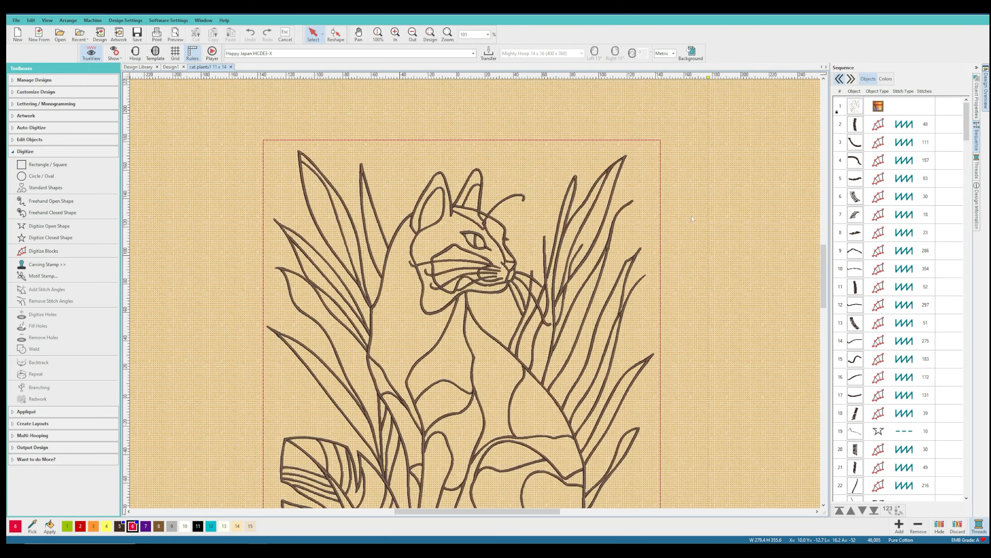
{"action": "scroll", "coordinate": [709, 293], "scroll_direction": "down", "scroll_amount": 1}
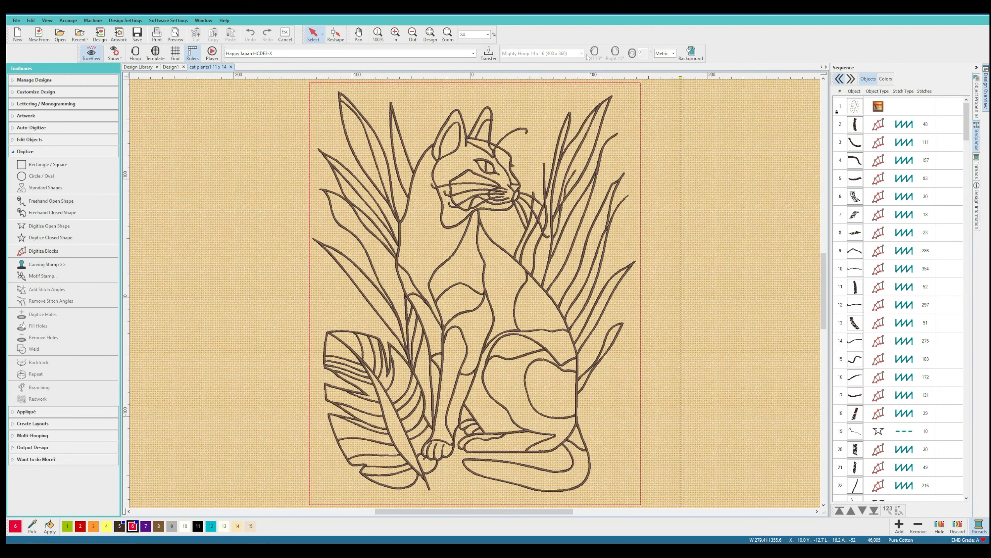
Play the stitch-out of the finished cat and plants design at an increased playback speed to follow its sewing order
{"action": "left_click", "coordinate": [212, 53]}
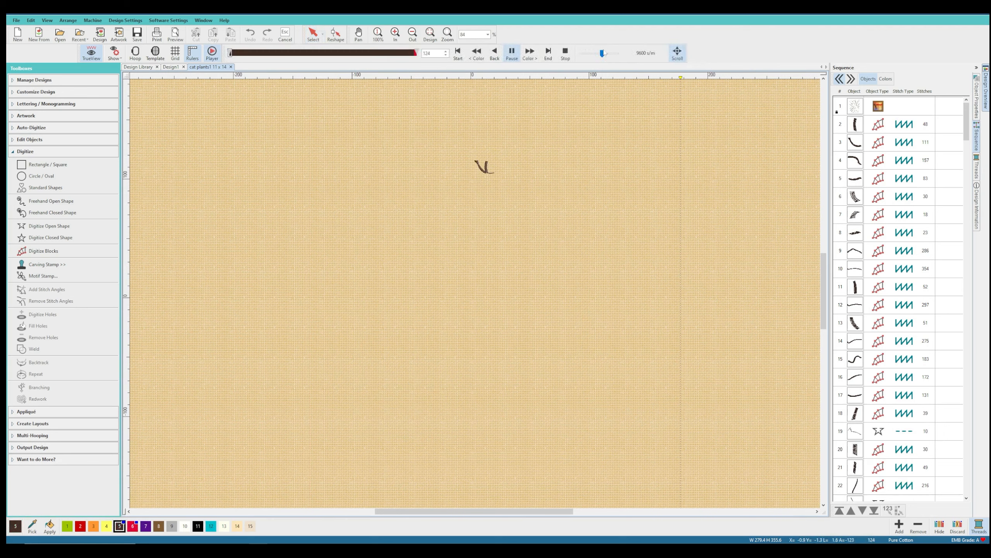
{"action": "left_click", "coordinate": [611, 53]}
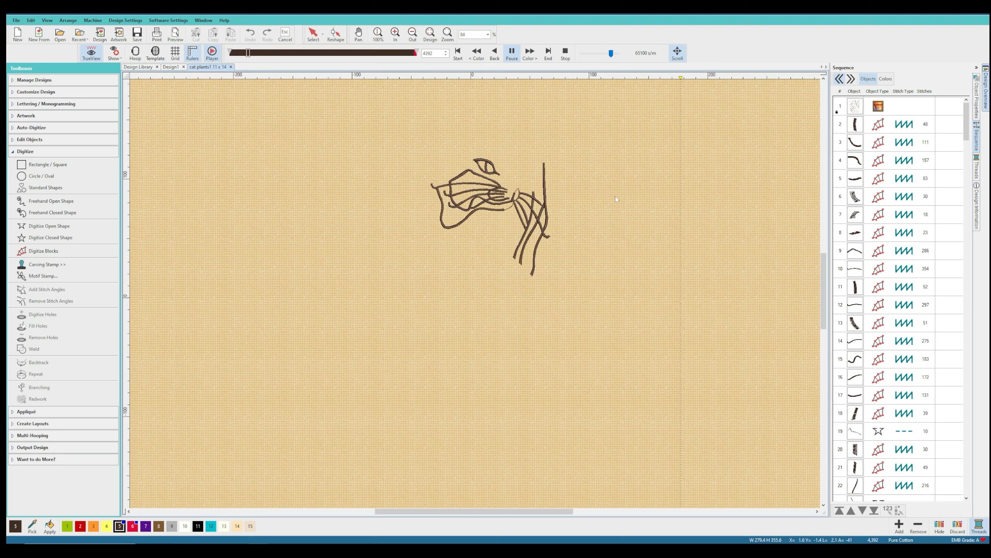
{"action": "left_click", "coordinate": [614, 54]}
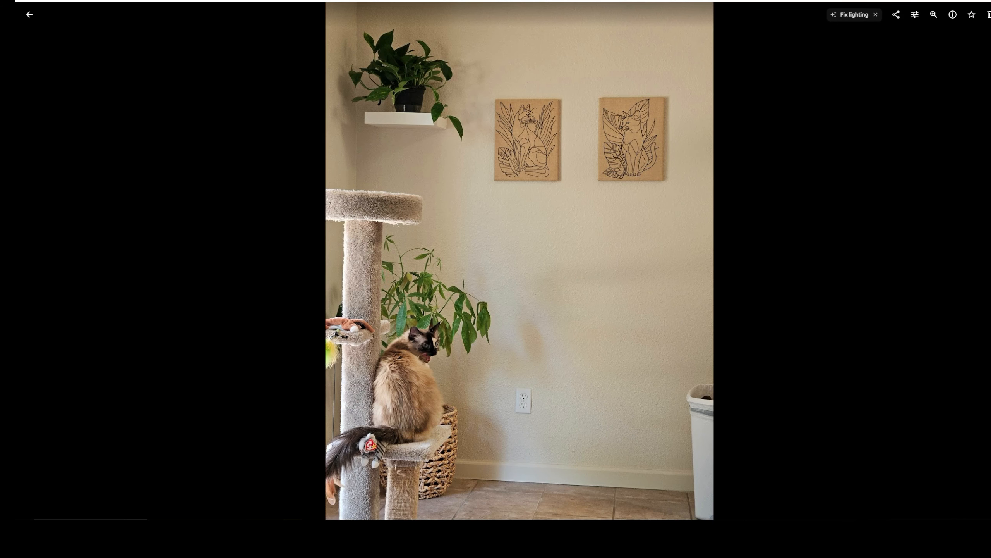
Browse the photos of the stitched cat designs, viewing the close-ups and the canvases hung on the wall
{"action": "key", "text": "Right"}
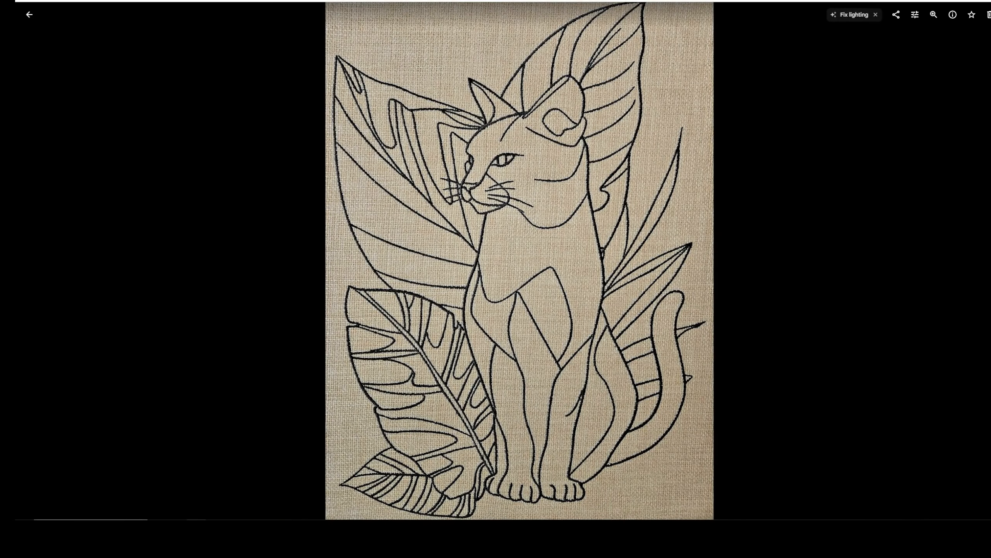
{"action": "key", "text": "Right"}
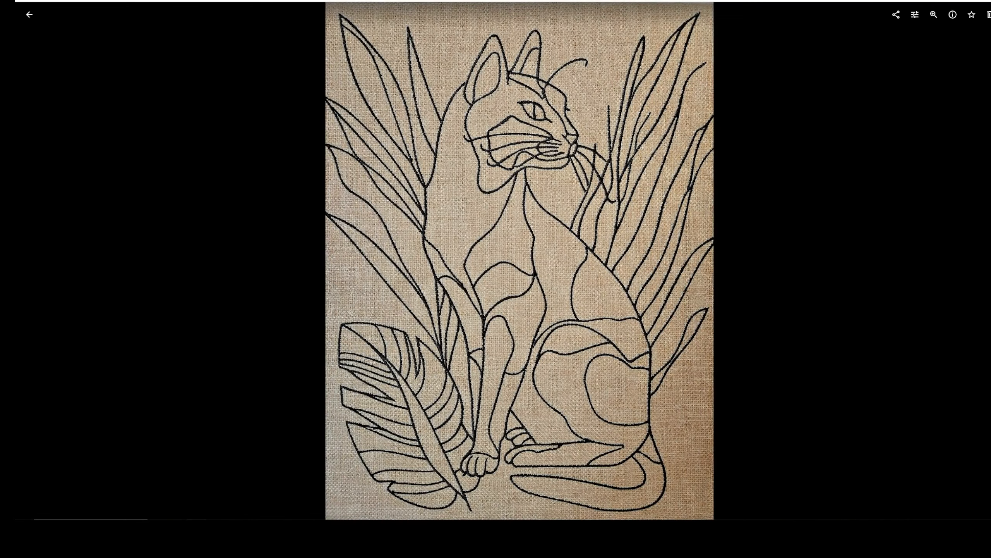
{"action": "key", "text": "Right"}
{"action": "key", "text": "Right"}
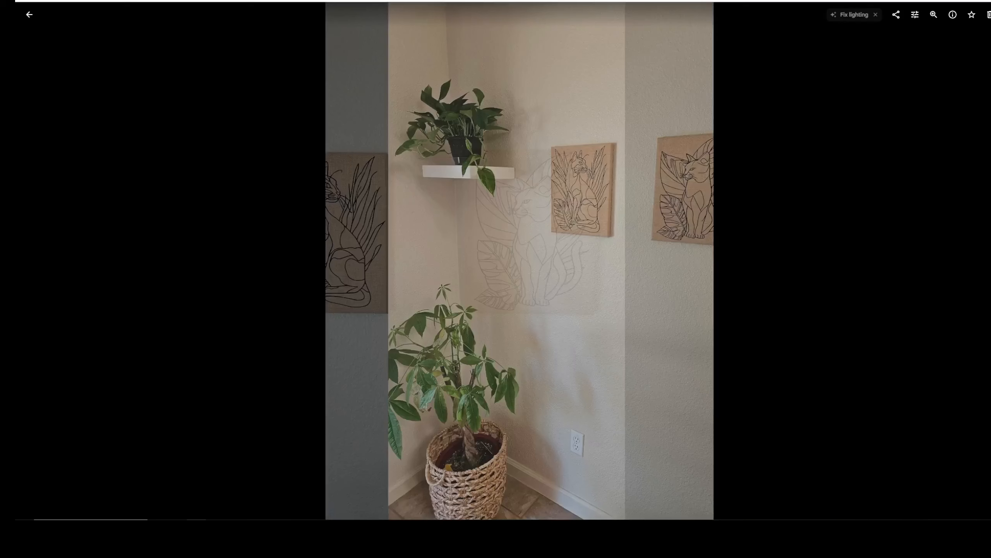